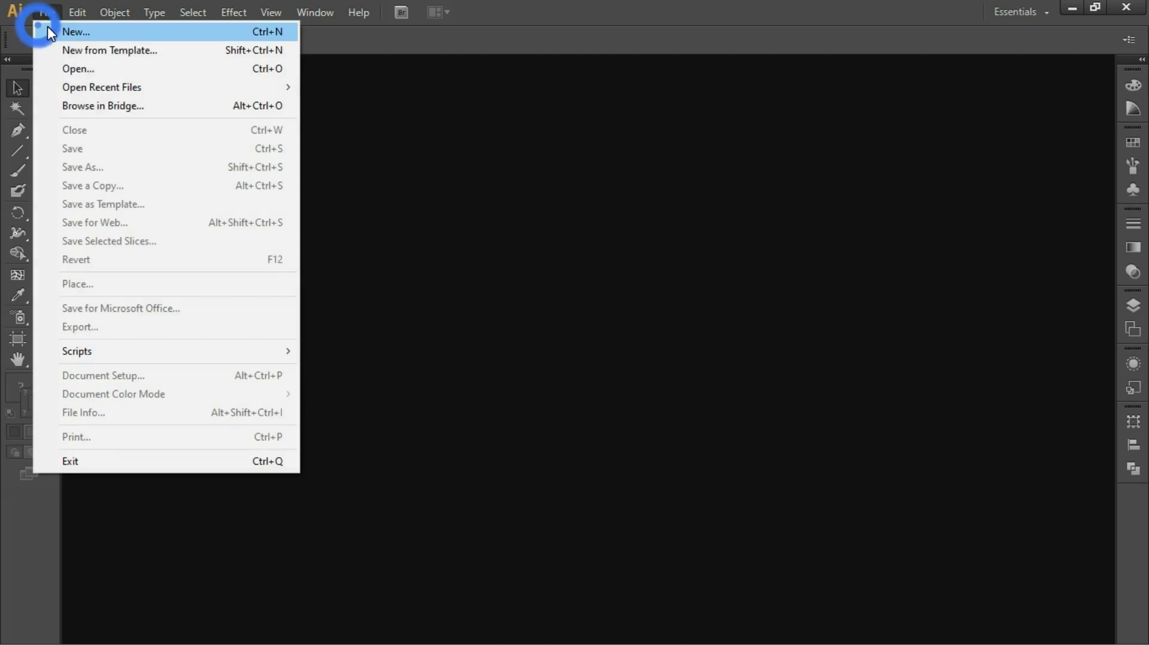
# Step: Create a new single-artboard document of 1000 × 1000 pt in RGB with High (300 ppi) raster effects
pyautogui.click(51, 33)
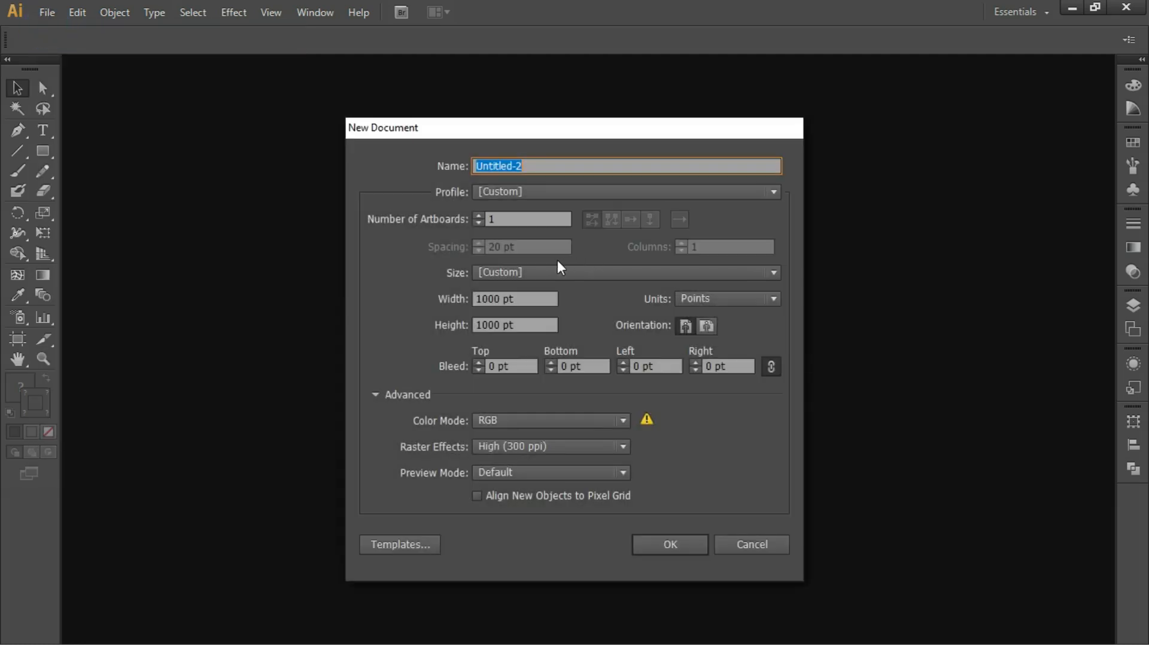
pyautogui.click(670, 546)
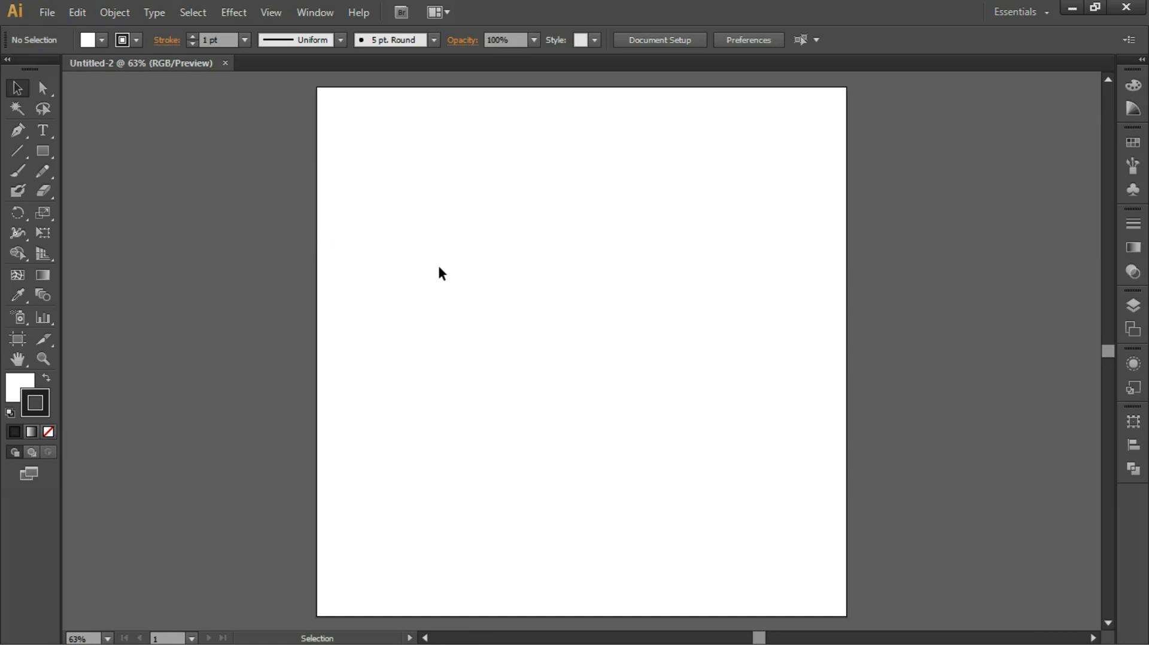
pyautogui.click(175, 238)
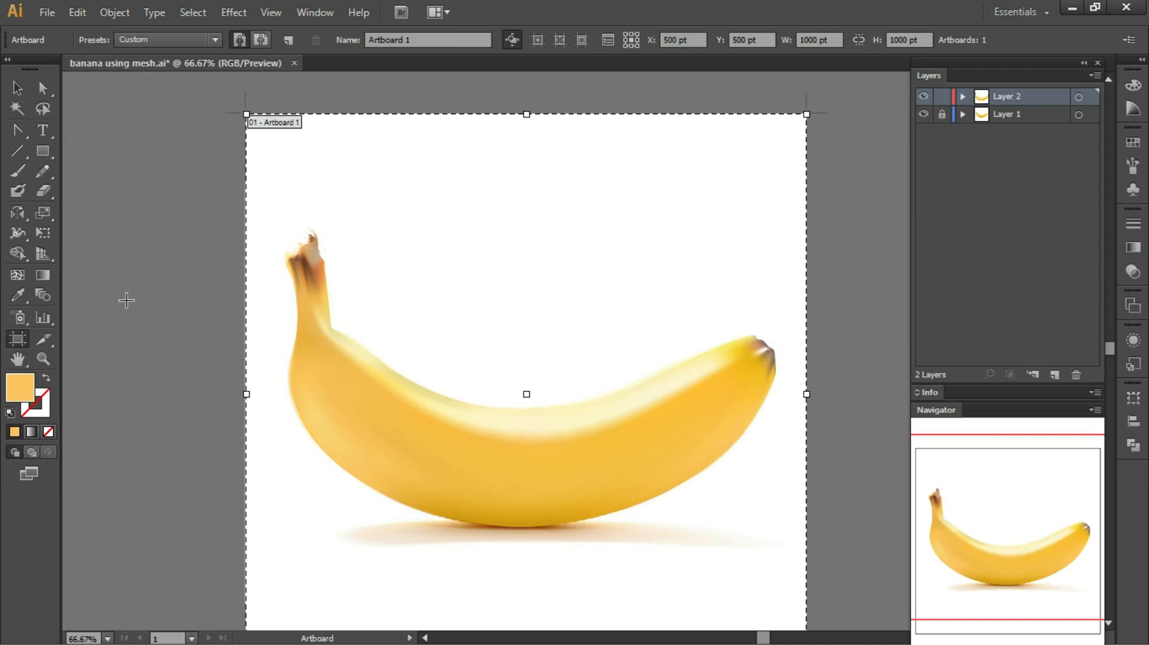
pyautogui.hotkey('shift', 'c')
pyautogui.click(13, 340)
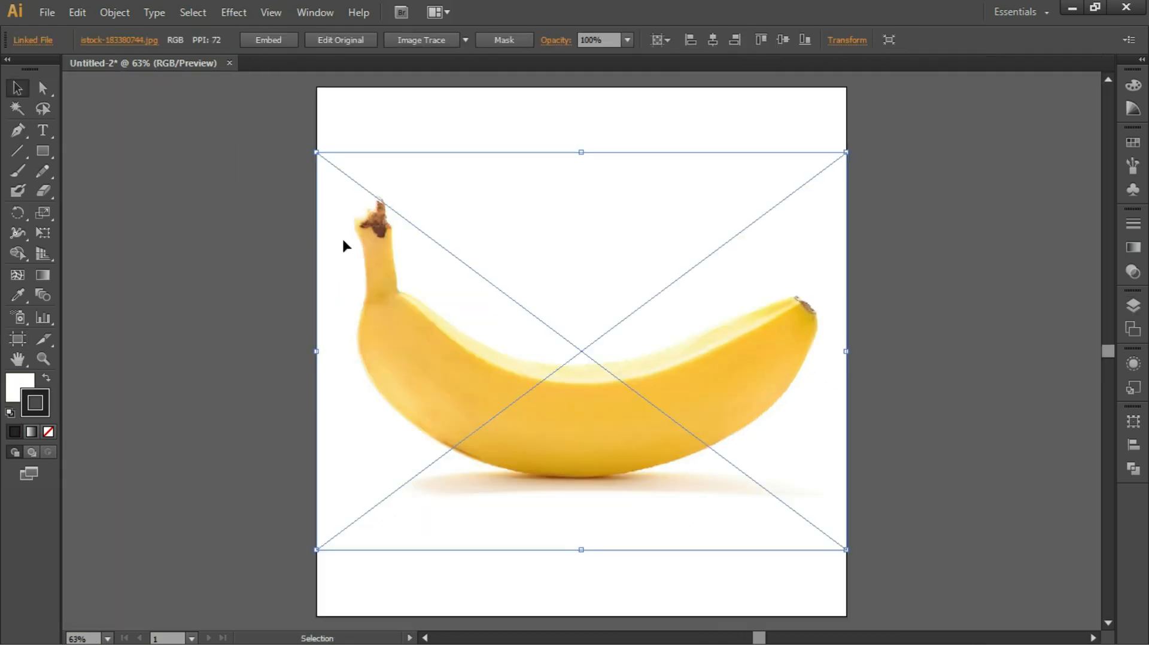
# Step: Select the placed banana photo on the artboard and lock it
pyautogui.click(895, 316)
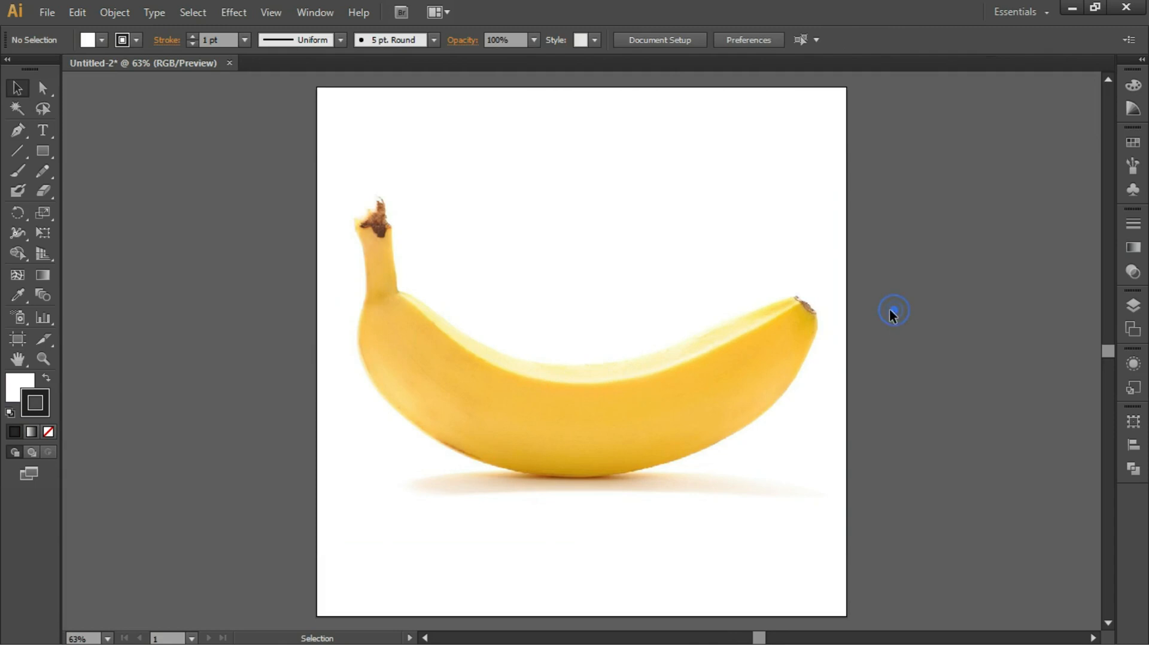
pyautogui.click(778, 346)
pyautogui.click(77, 12)
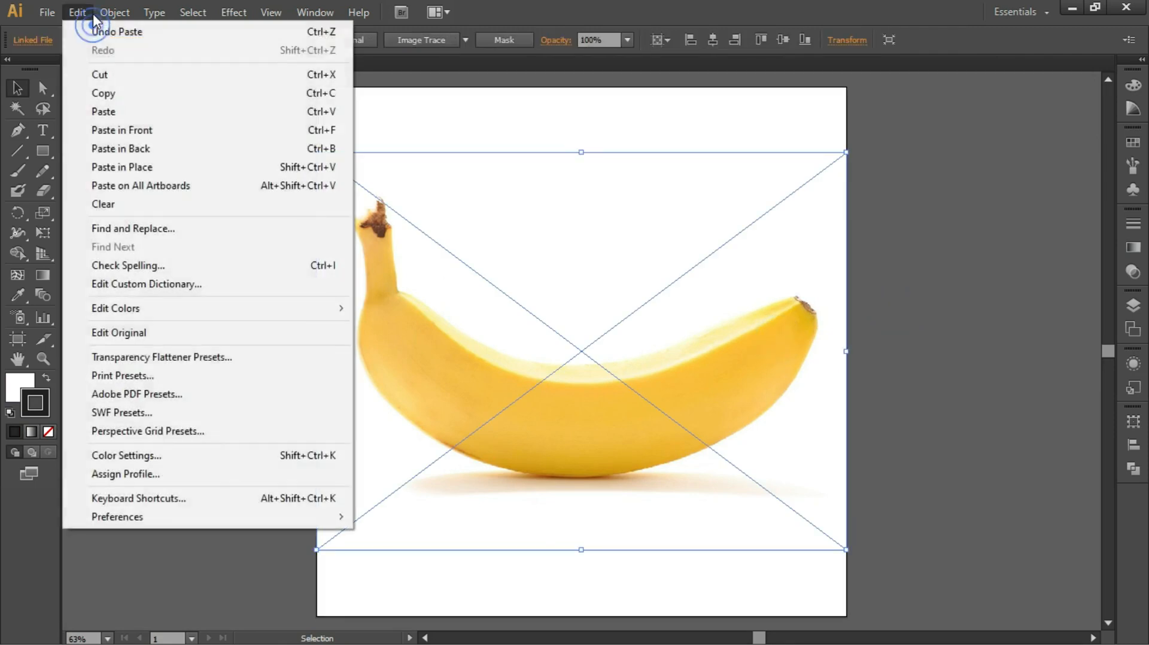
pyautogui.moveTo(115, 12)
pyautogui.moveTo(137, 115)
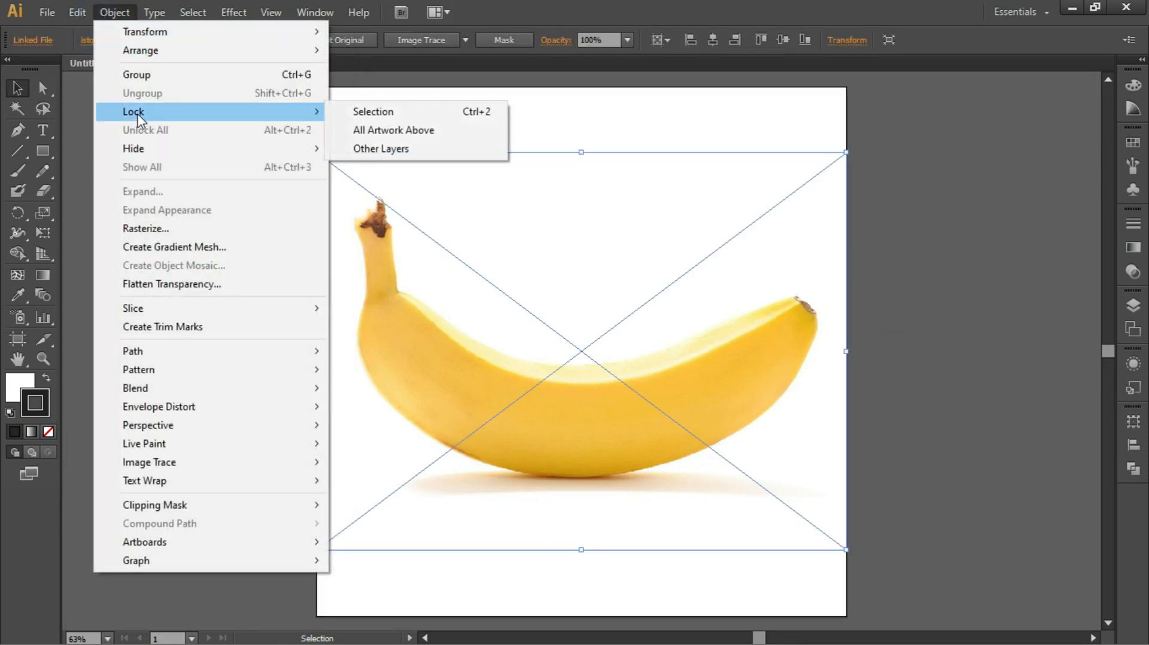
pyautogui.click(382, 114)
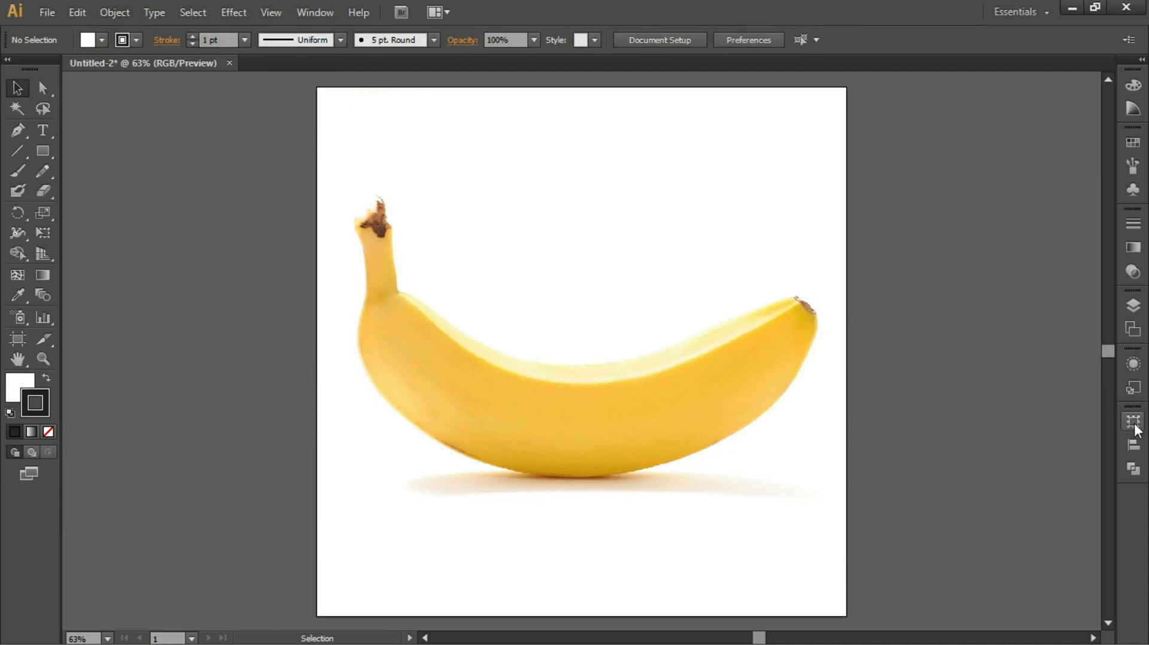
# Step: Lock Layer 1, which holds the banana photo, and add a new layer above it
pyautogui.click(1133, 305)
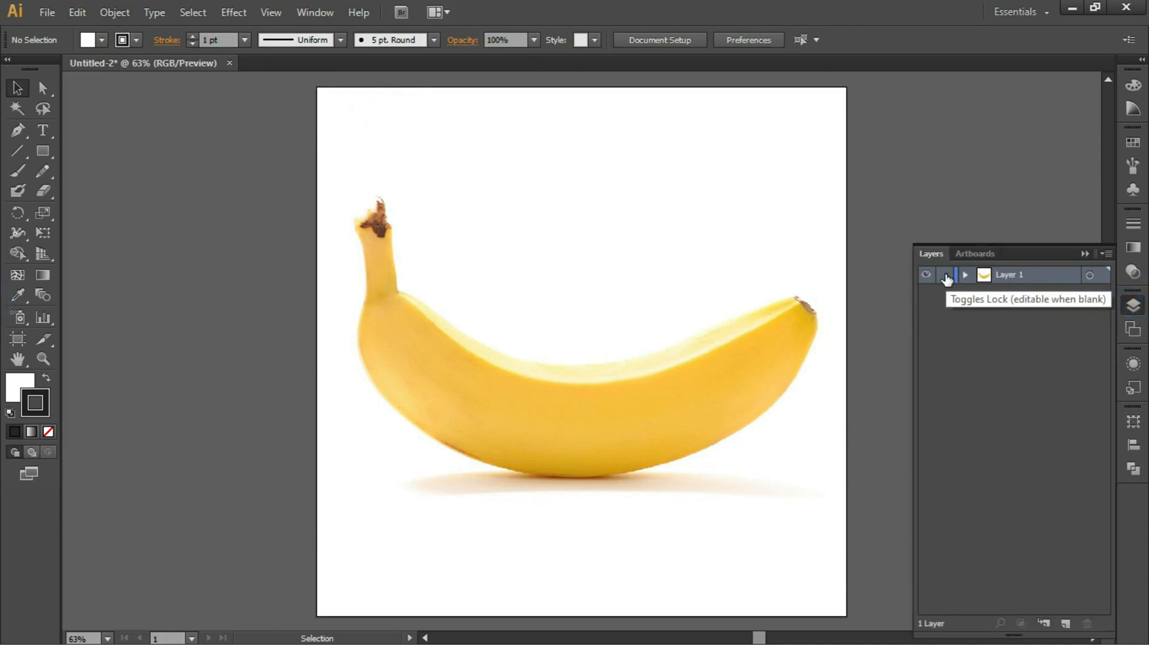
pyautogui.click(945, 275)
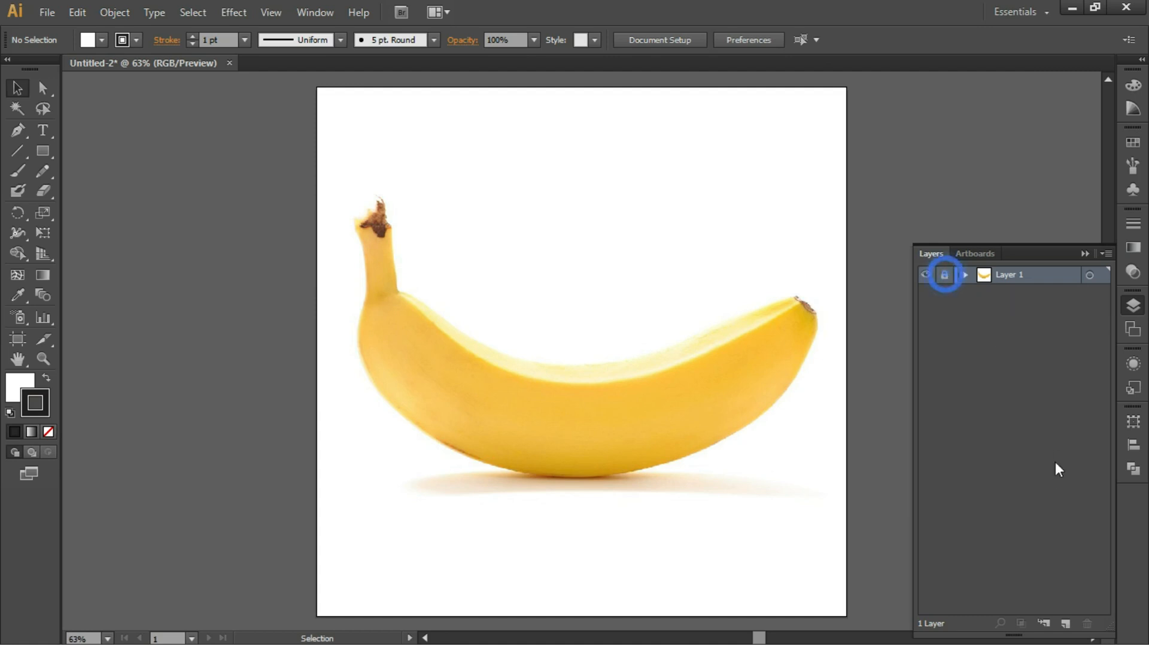
pyautogui.click(1065, 623)
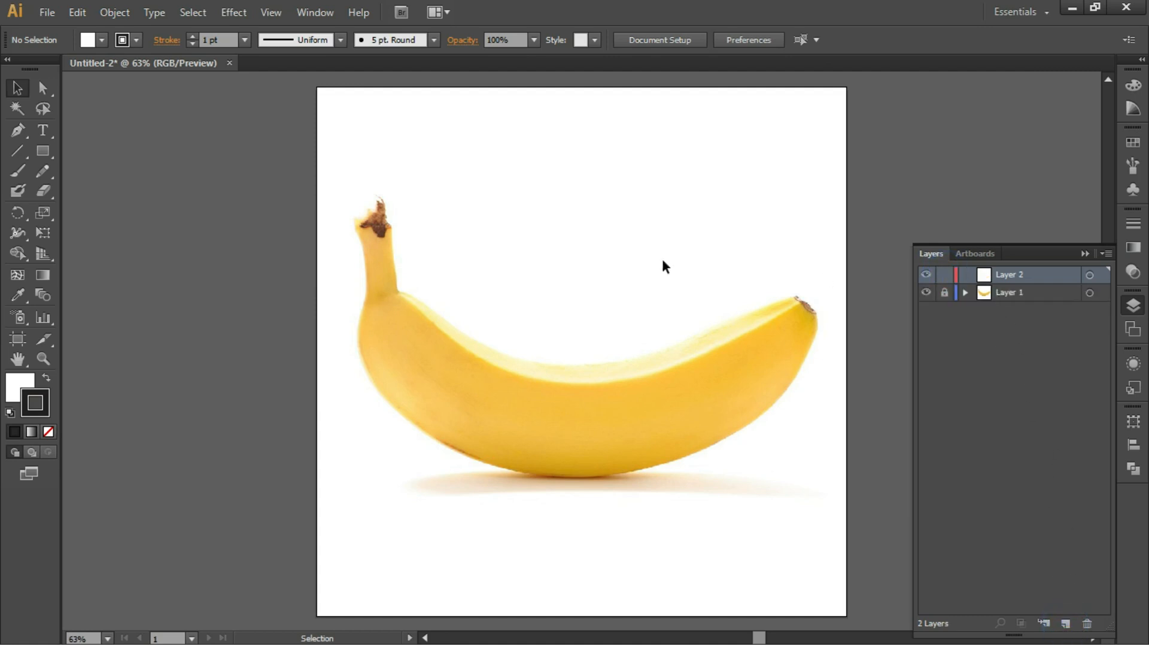
# Step: Draw a rectangle about 900 × 368 pt over the banana's body, with a white fill and no stroke
pyautogui.click(42, 151)
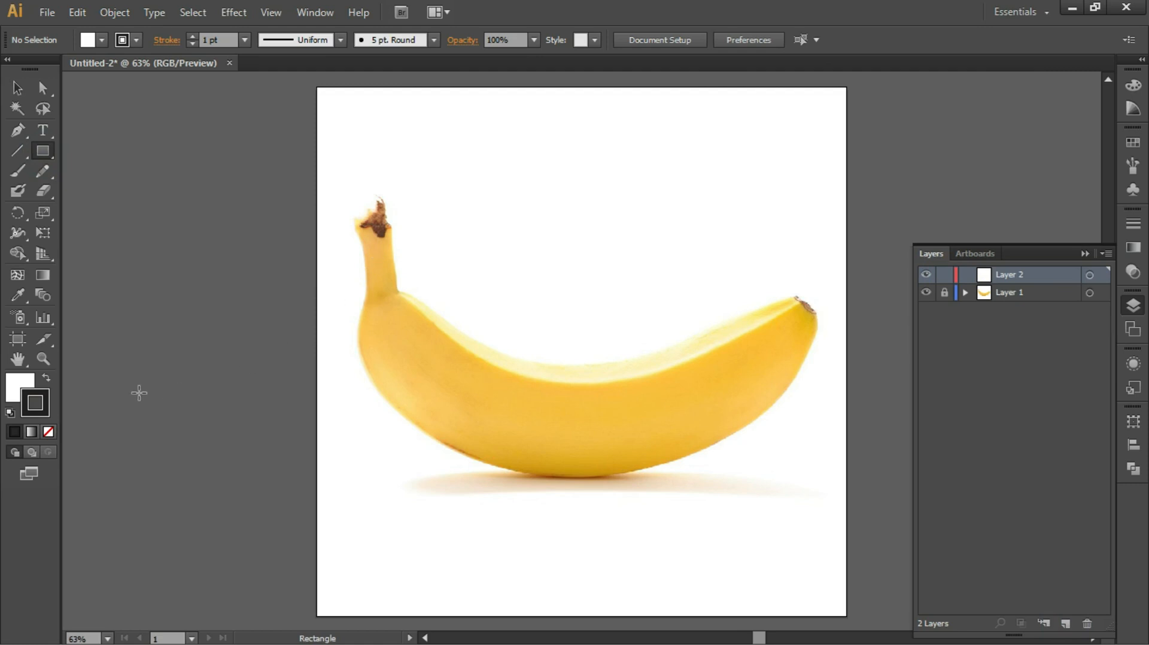
pyautogui.click(21, 386)
pyautogui.click(40, 402)
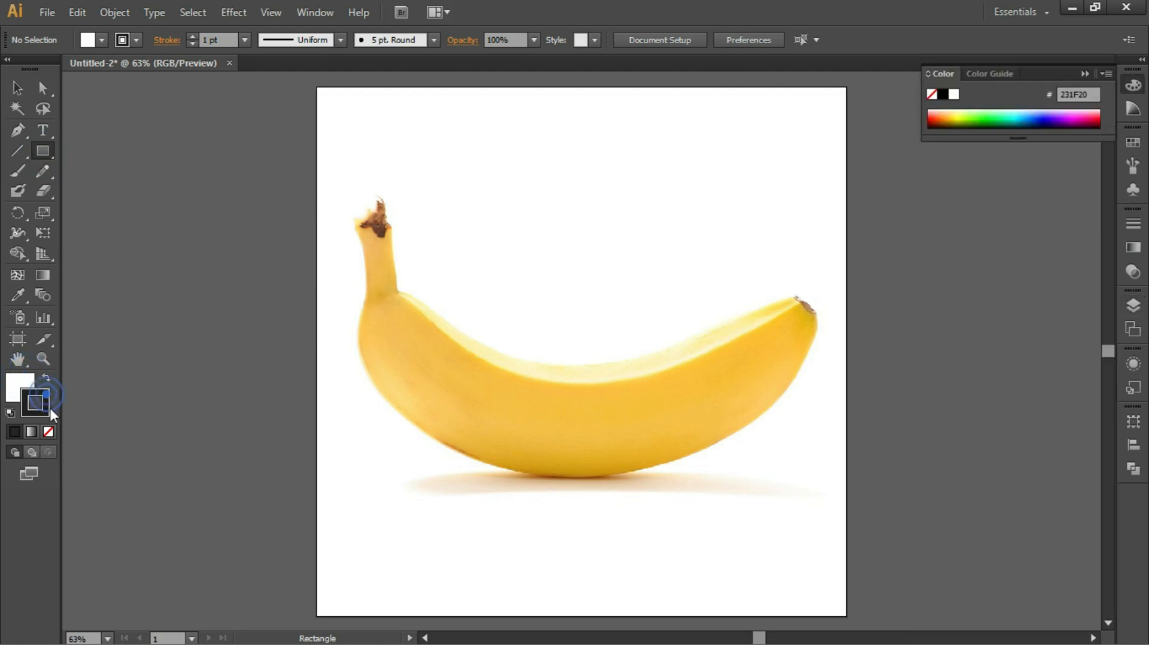
pyautogui.click(50, 434)
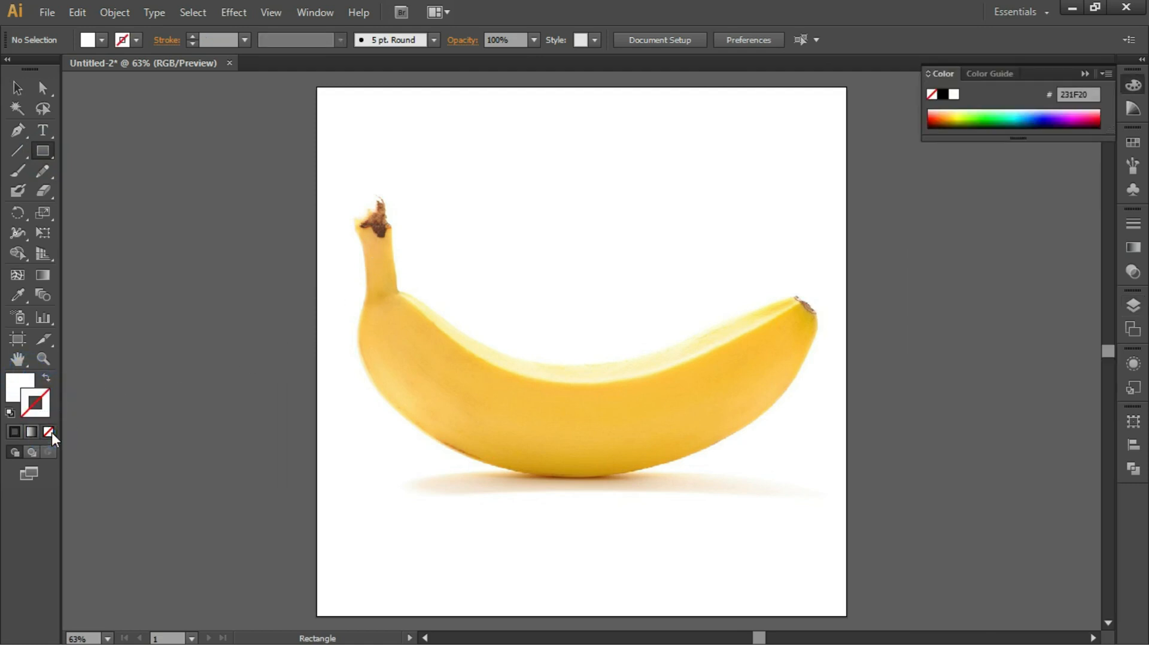
pyautogui.click(26, 382)
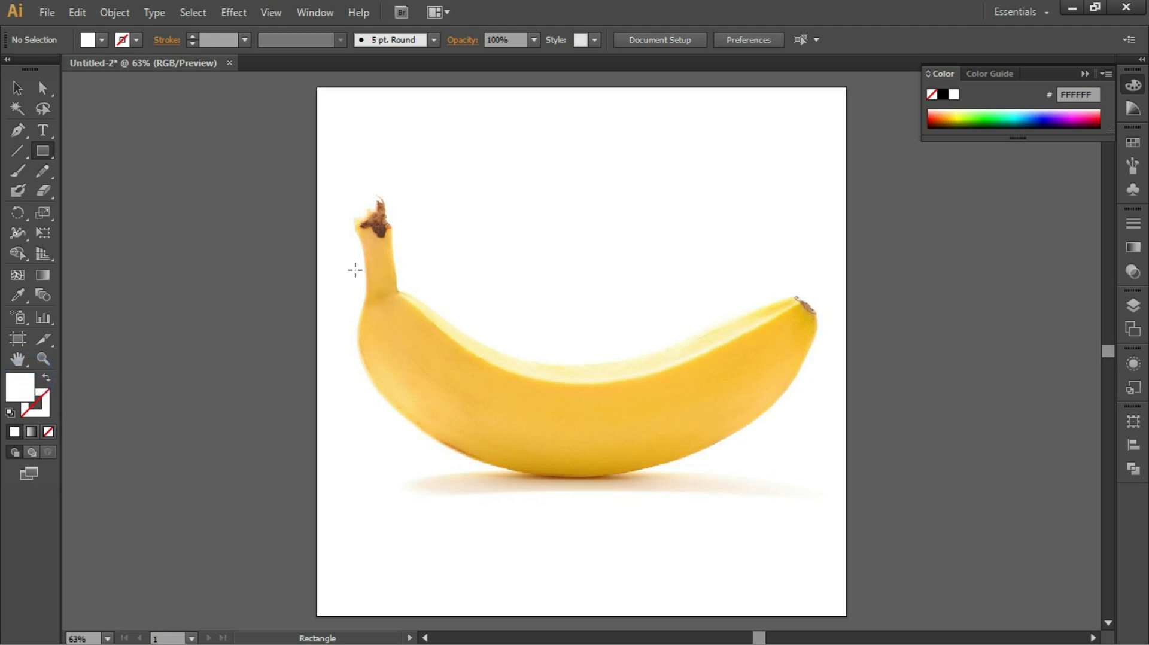
pyautogui.moveTo(355, 270); pyautogui.dragTo(832, 464)
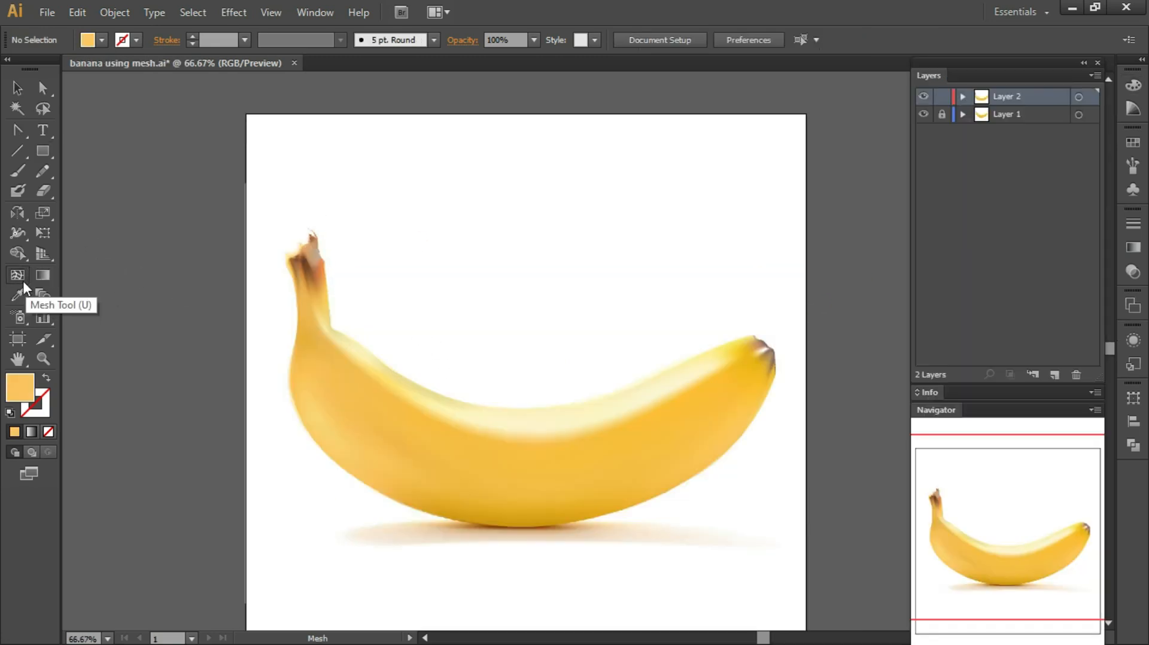
# Step: Look through the Mesh, Gradient, Shape Builder, rectangle, Perspective Grid and Width tool groups in the finished banana file
pyautogui.click(23, 281)
pyautogui.click(44, 278)
pyautogui.click(23, 278)
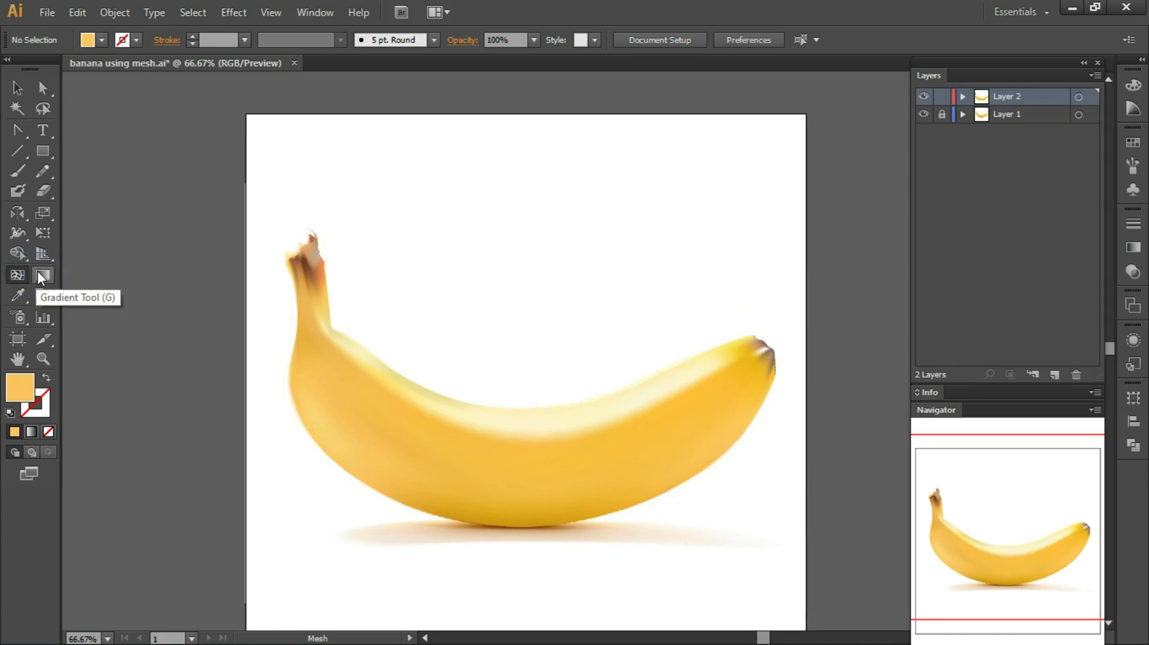
pyautogui.click(23, 255)
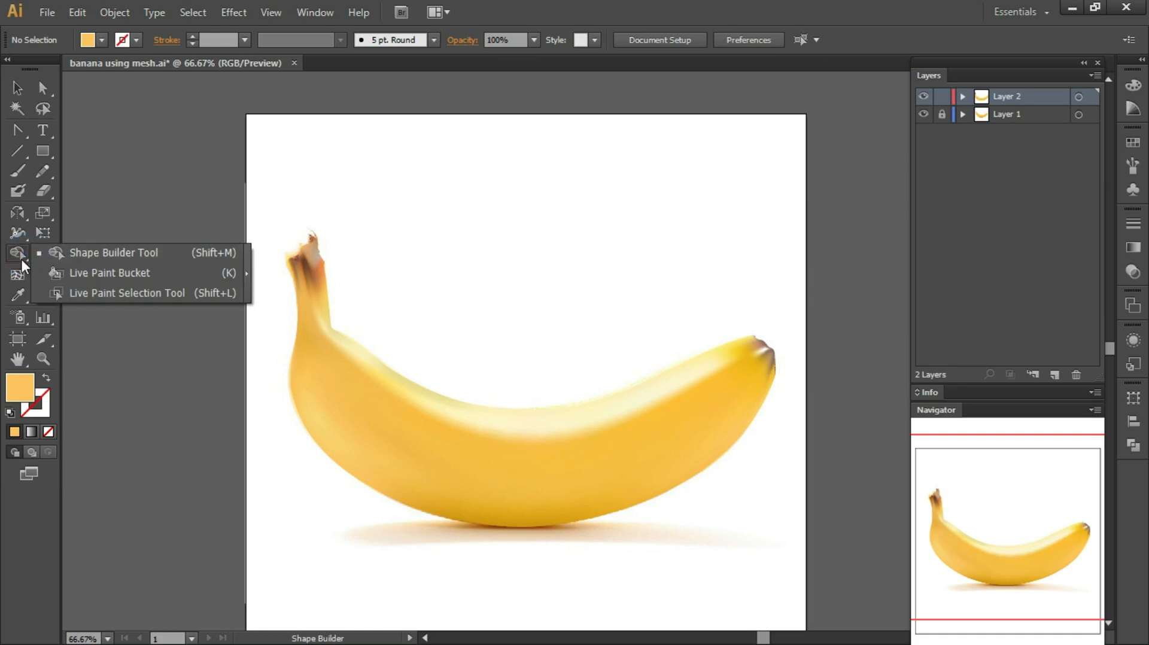
pyautogui.click(18, 253)
pyautogui.click(43, 151)
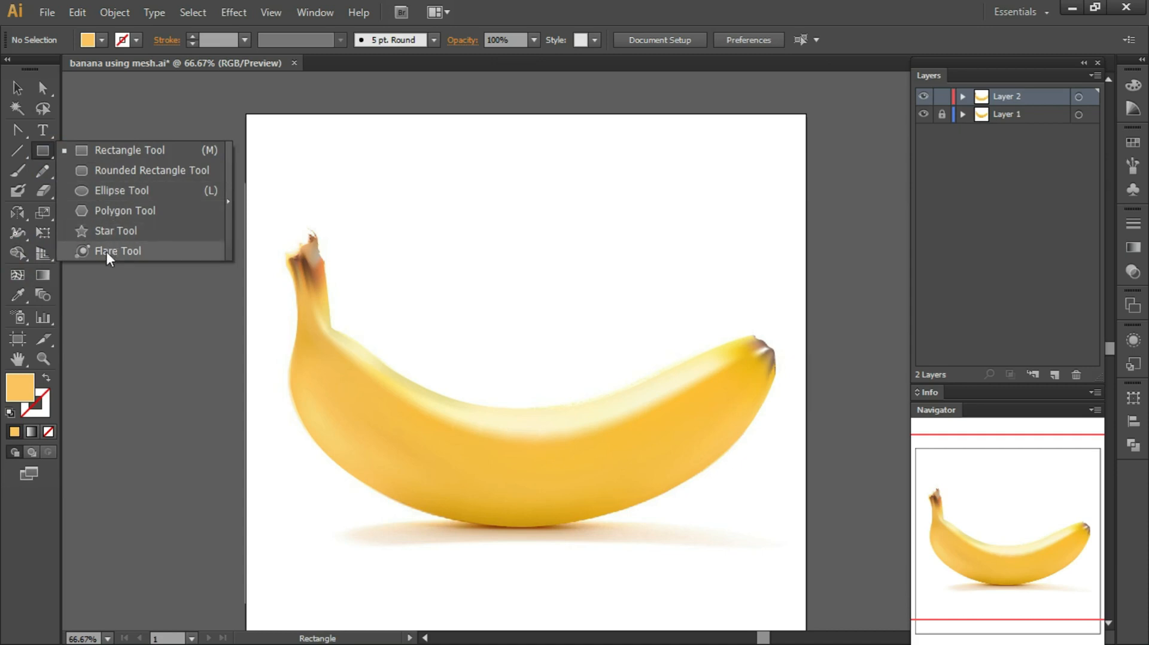
pyautogui.click(50, 260)
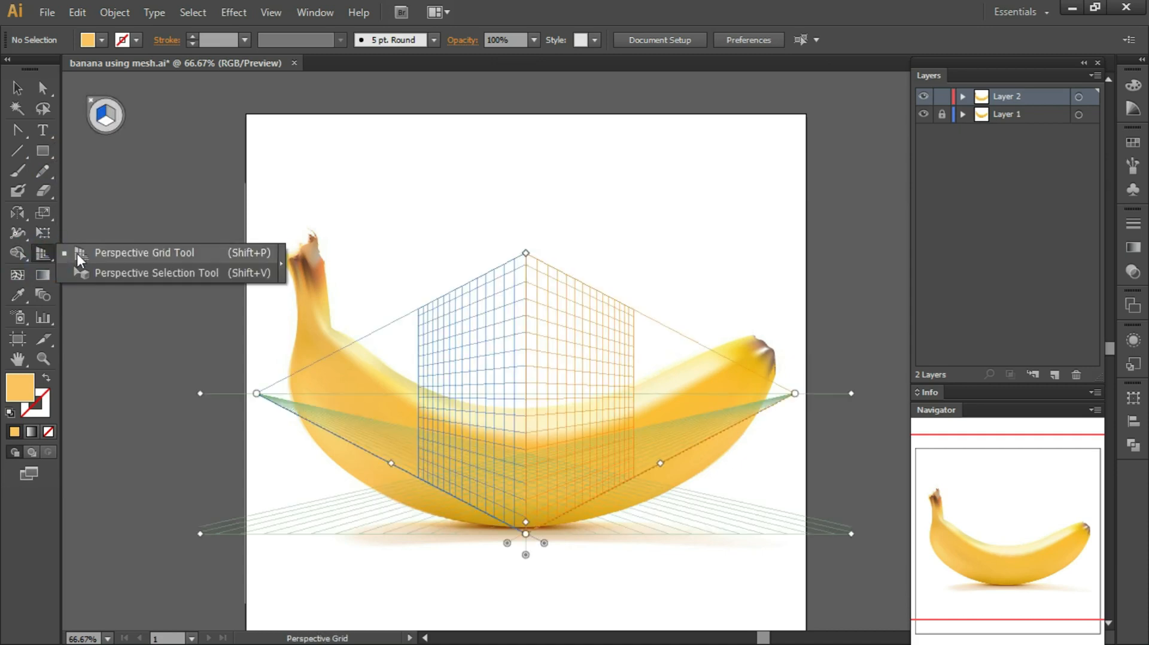
pyautogui.click(84, 273)
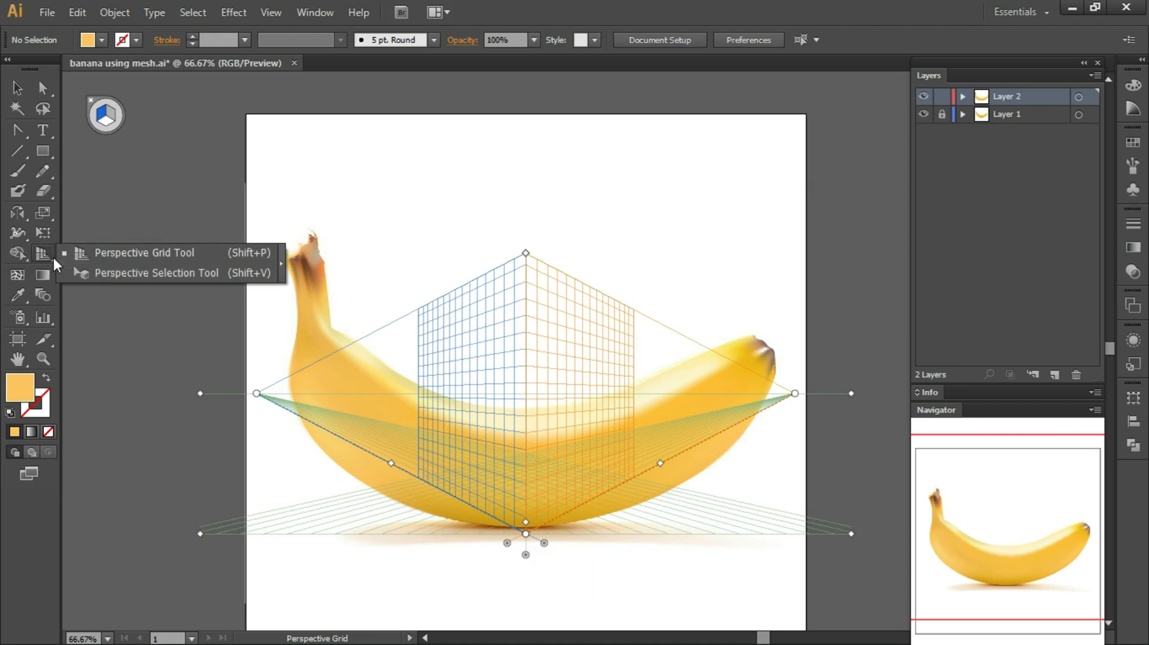
pyautogui.click(91, 102)
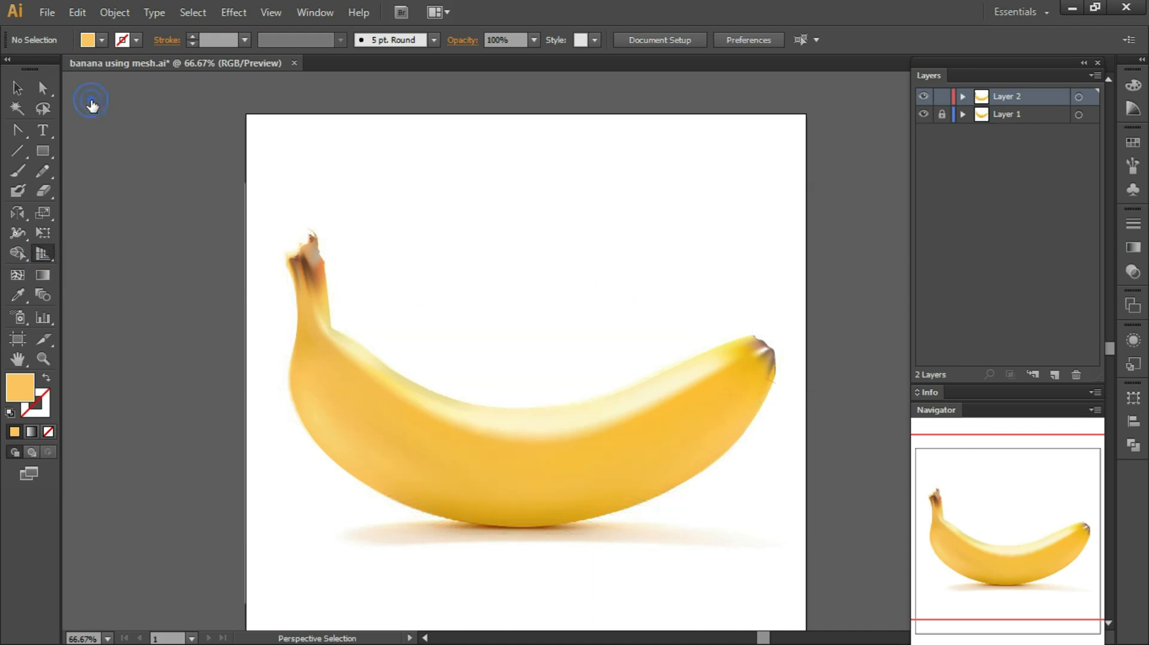
pyautogui.click(18, 234)
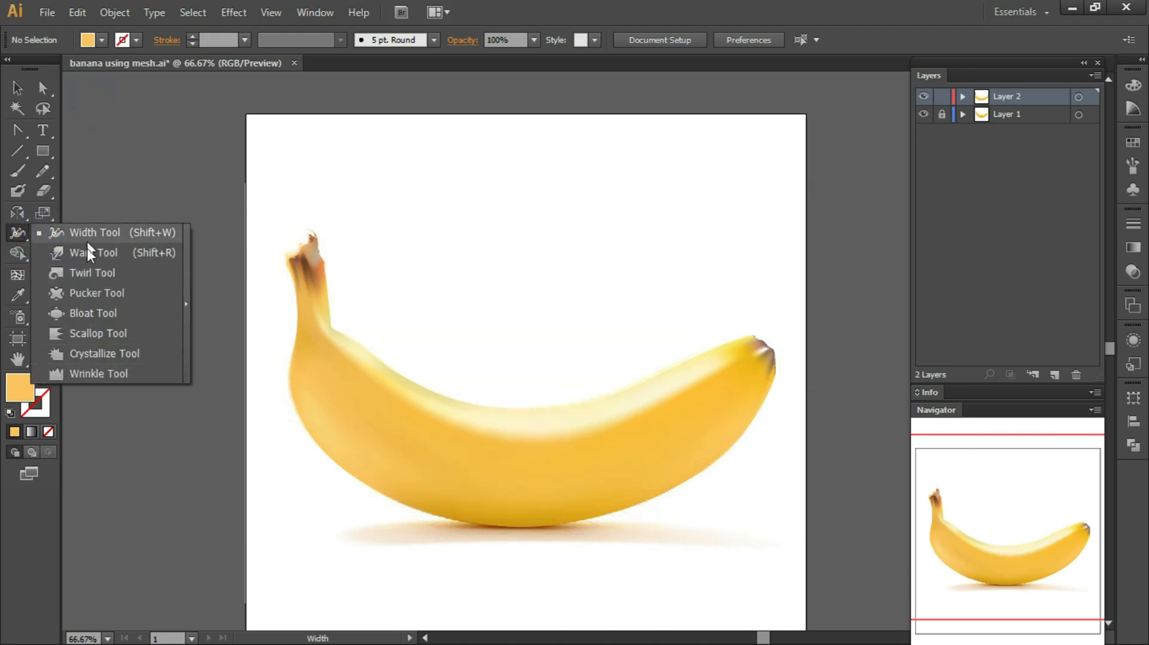
pyautogui.click(17, 89)
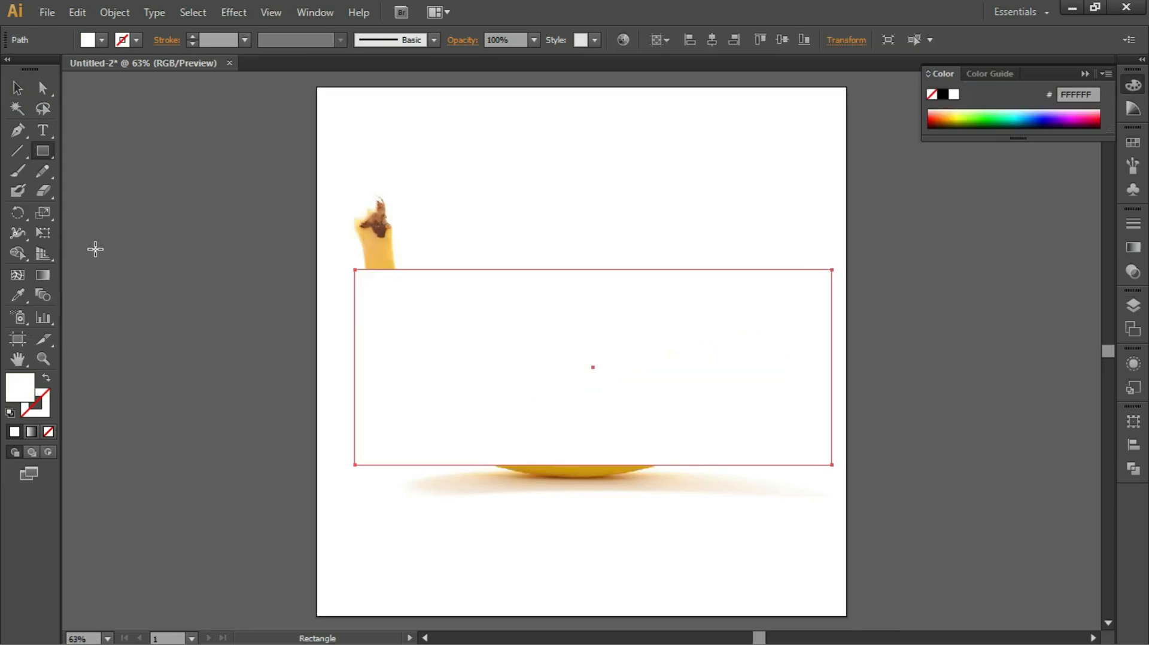
# Step: Add a mesh point at the center of the white rectangle with the Mesh tool
pyautogui.click(18, 275)
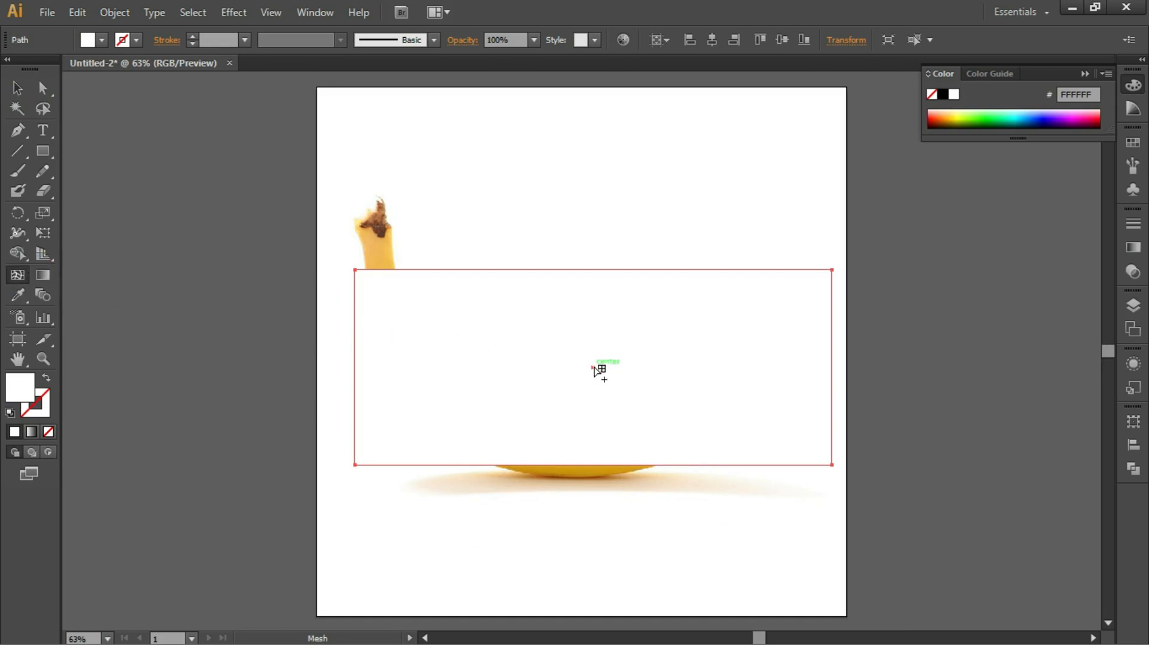
pyautogui.click(593, 367)
# Step: Turn off Preview in the options of Layer 2 so its mesh is displayed as an outline over the photo
pyautogui.press('F7')
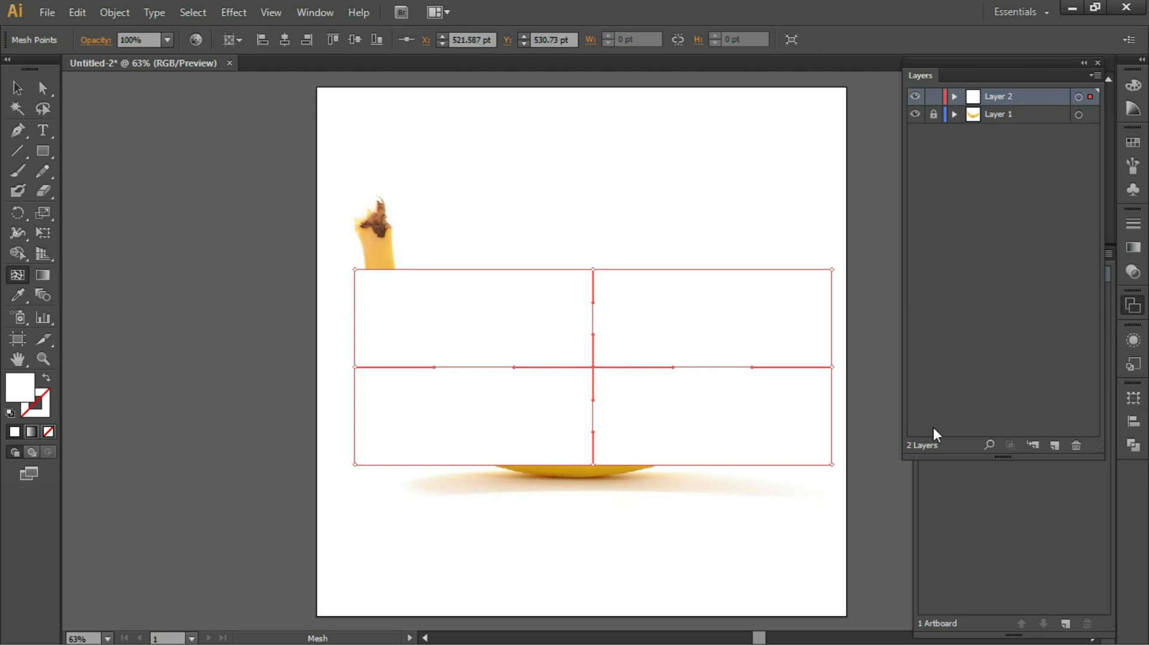
pyautogui.click(934, 428)
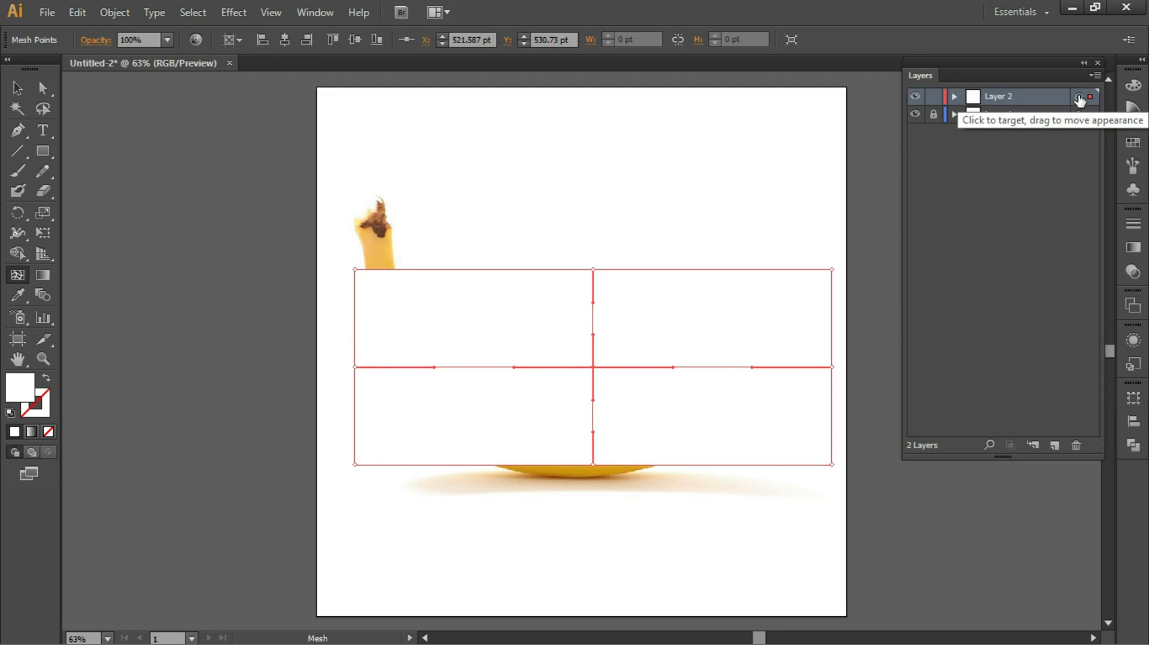
pyautogui.click(1078, 97)
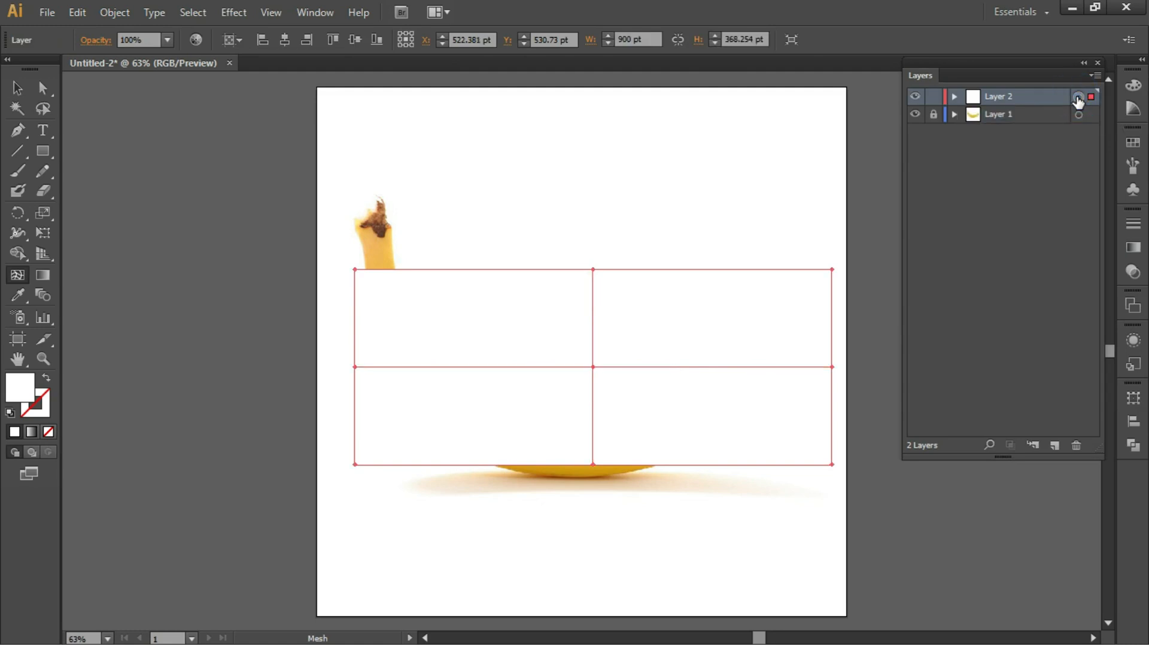
pyautogui.click(1095, 75)
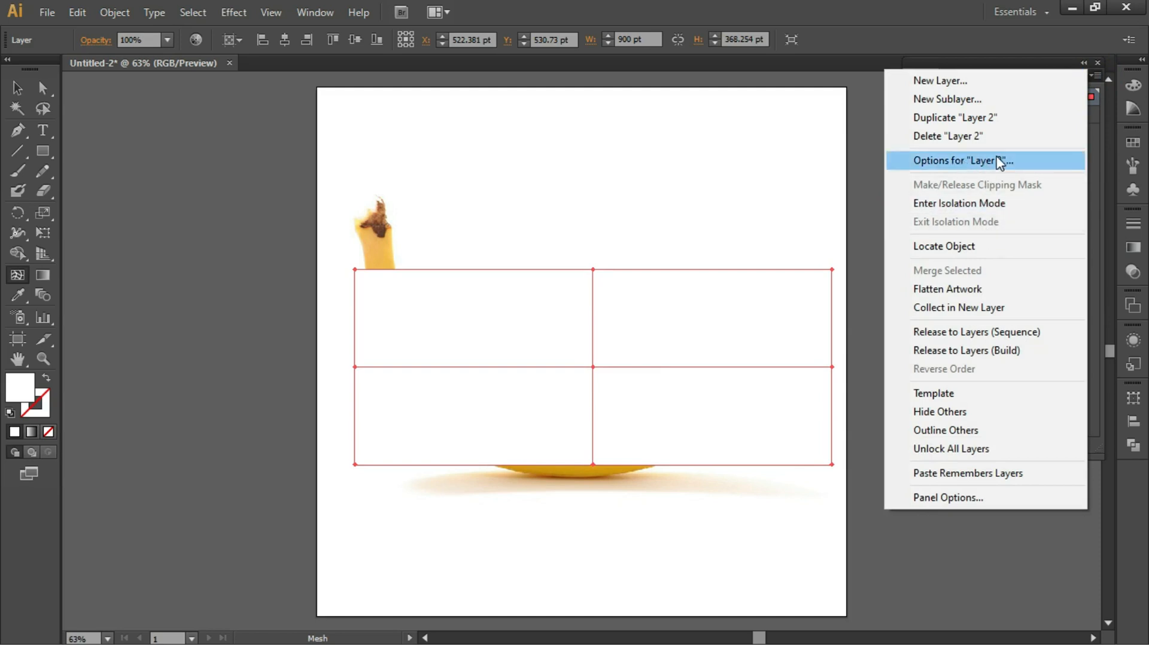
pyautogui.click(949, 161)
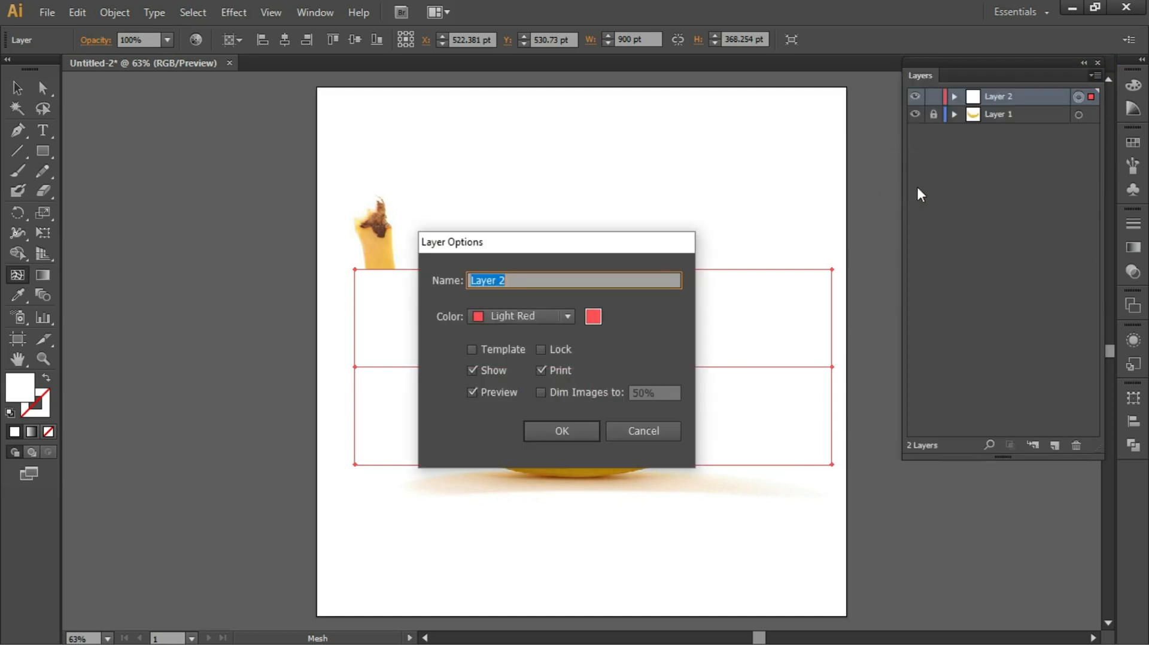
pyautogui.click(479, 391)
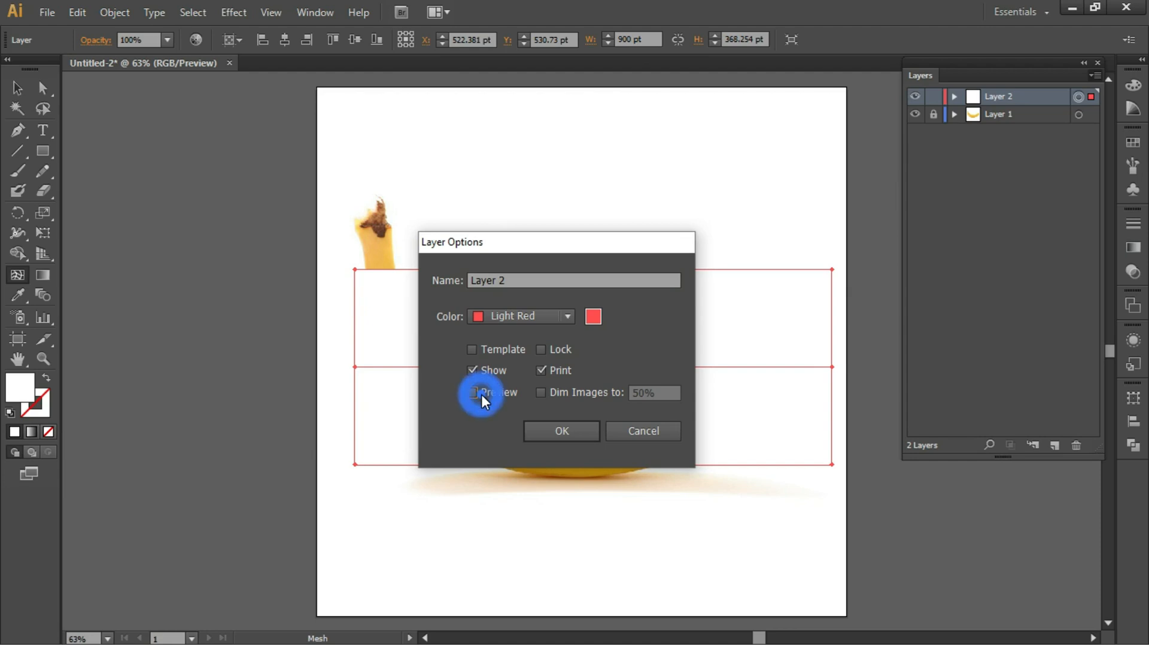
pyautogui.click(560, 431)
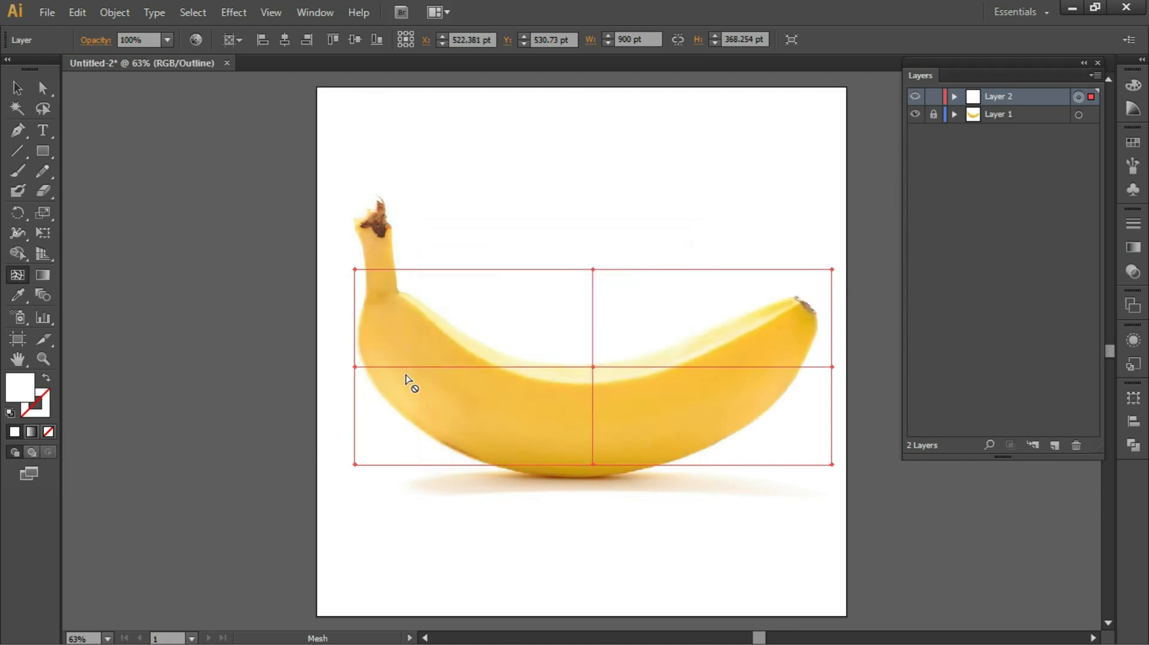
# Step: Reposition the mesh's bottom-center, center and two outer corner points at the tip end to follow the banana's body
pyautogui.click(43, 88)
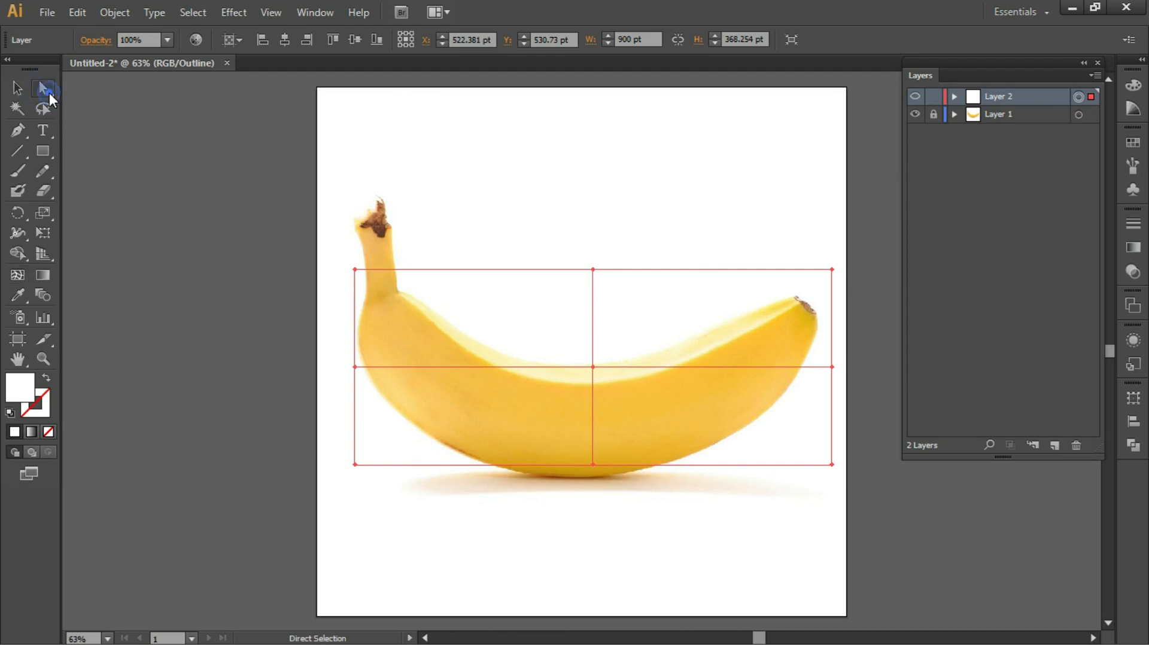
pyautogui.moveTo(49, 92); pyautogui.dragTo(129, 92)
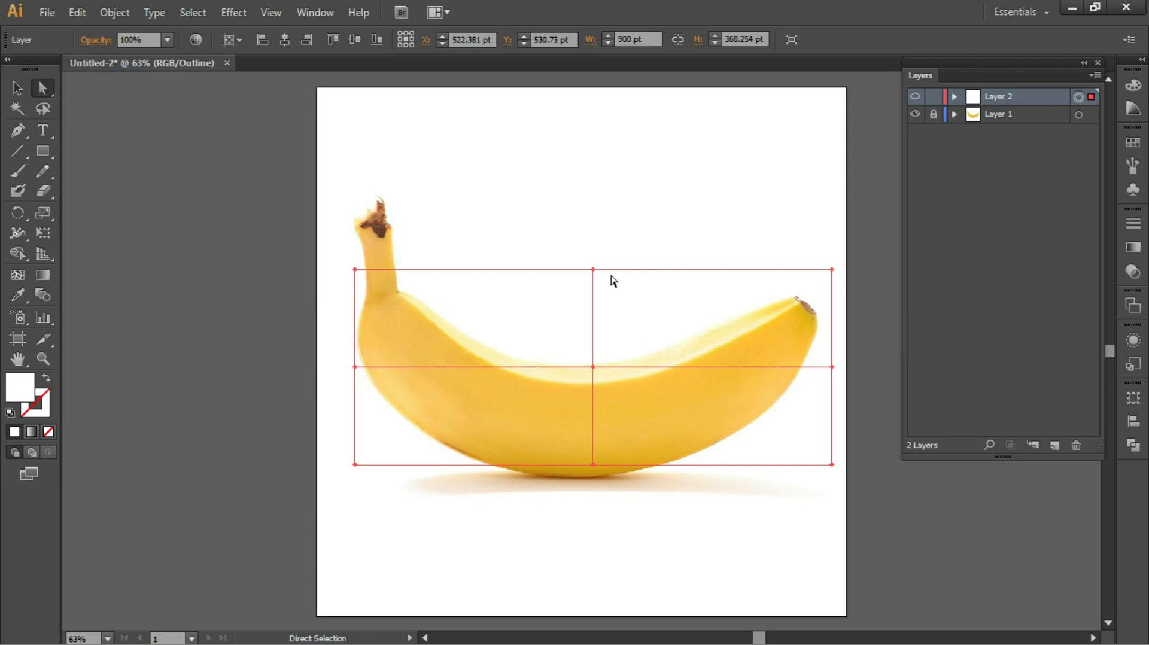
pyautogui.click(593, 464)
pyautogui.moveTo(595, 465); pyautogui.dragTo(592, 478)
pyautogui.moveTo(832, 465); pyautogui.dragTo(812, 359)
pyautogui.moveTo(832, 270); pyautogui.dragTo(796, 298)
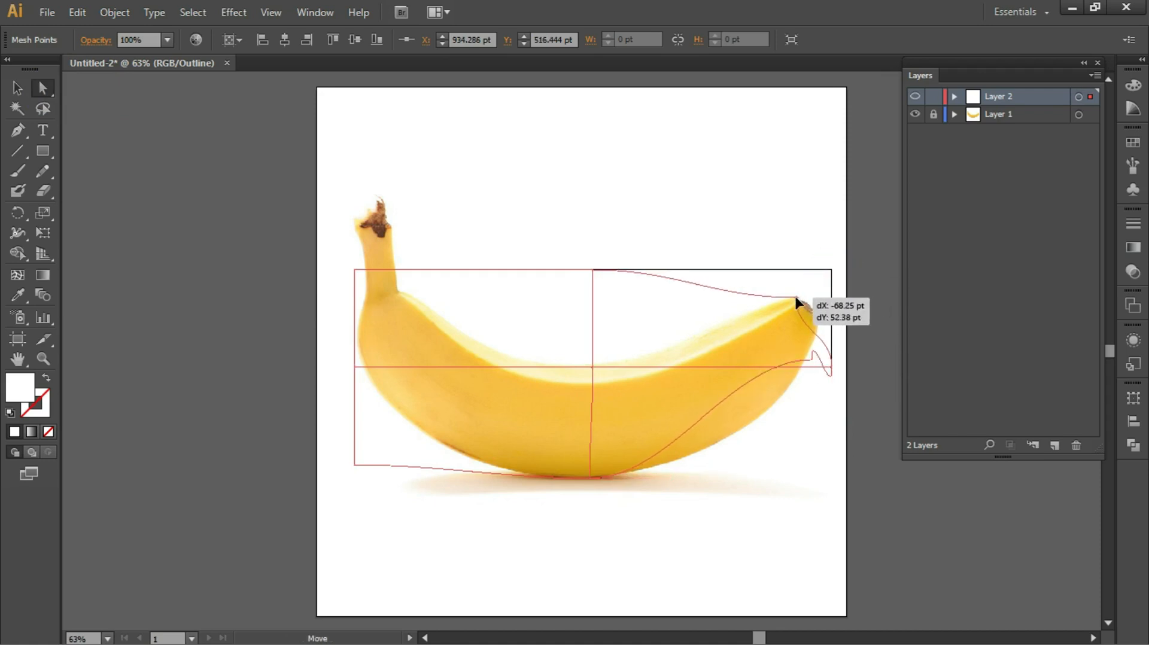
pyautogui.moveTo(592, 269); pyautogui.dragTo(593, 382)
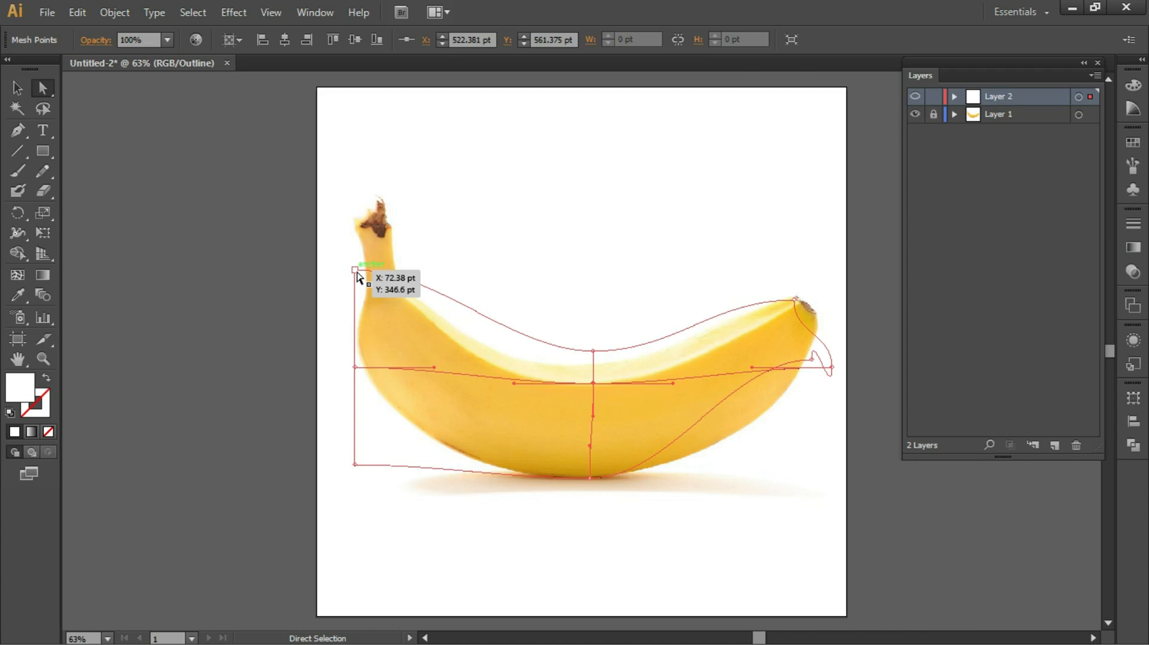
# Step: Move the three mesh points of the stem-side edge onto the end of the banana's stem
pyautogui.moveTo(357, 276); pyautogui.dragTo(390, 228)
pyautogui.moveTo(355, 367); pyautogui.dragTo(369, 222)
pyautogui.moveTo(356, 463); pyautogui.dragTo(361, 233)
# Step: Bend the mesh's lower edge roughly along the banana's underside on both sides of the bottom-center point
pyautogui.moveTo(436, 242); pyautogui.dragTo(324, 448)
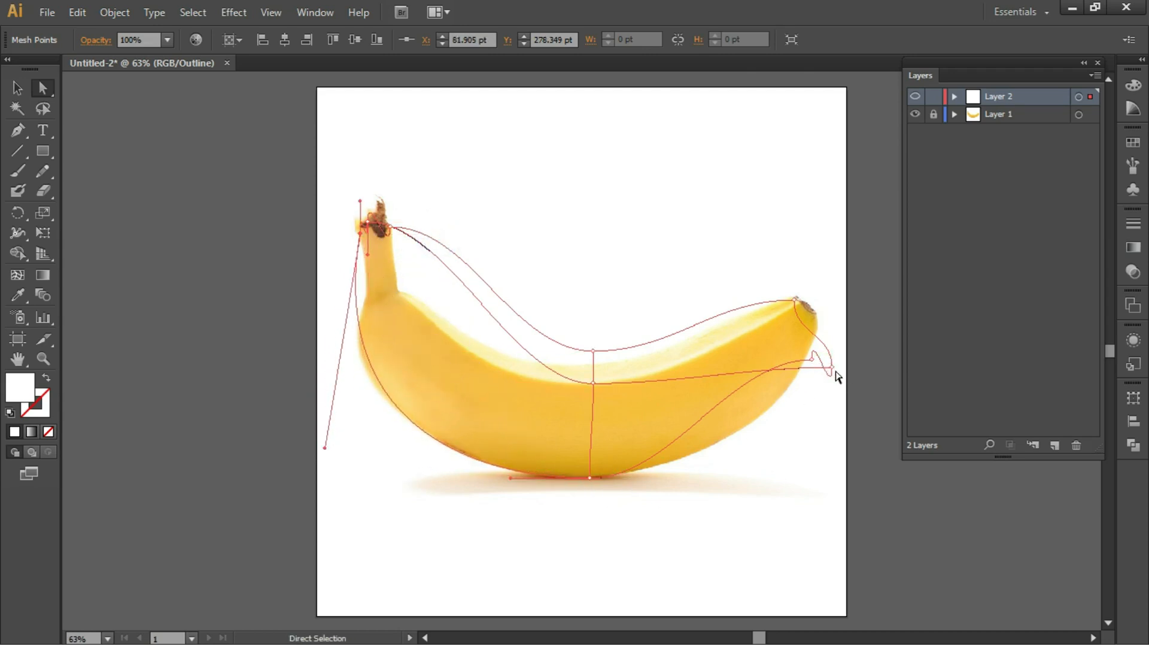
pyautogui.click(812, 359)
pyautogui.moveTo(732, 360); pyautogui.dragTo(782, 412)
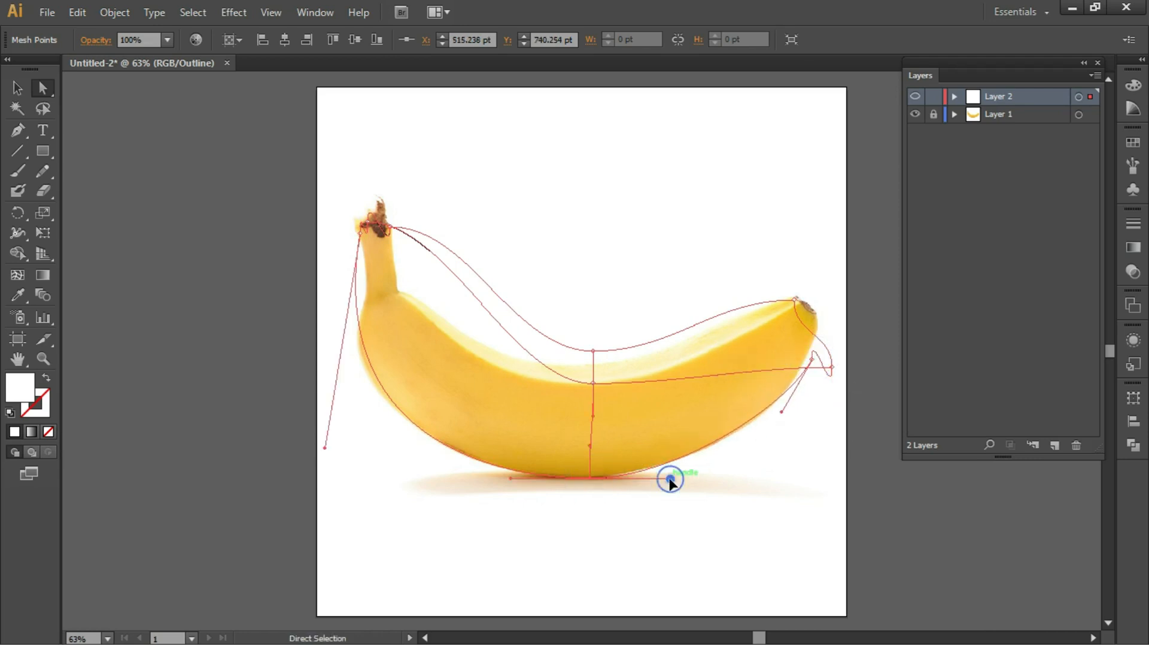
pyautogui.moveTo(669, 478); pyautogui.dragTo(673, 478)
# Step: Place the middle and lower end points of the mesh around the banana's tip and shorten the handles between them
pyautogui.moveTo(833, 367); pyautogui.dragTo(818, 332)
pyautogui.hotkey('ctrl', '+')
pyautogui.hotkey('ctrl', '+')
pyautogui.hotkey('ctrl', '+')
pyautogui.press('space')
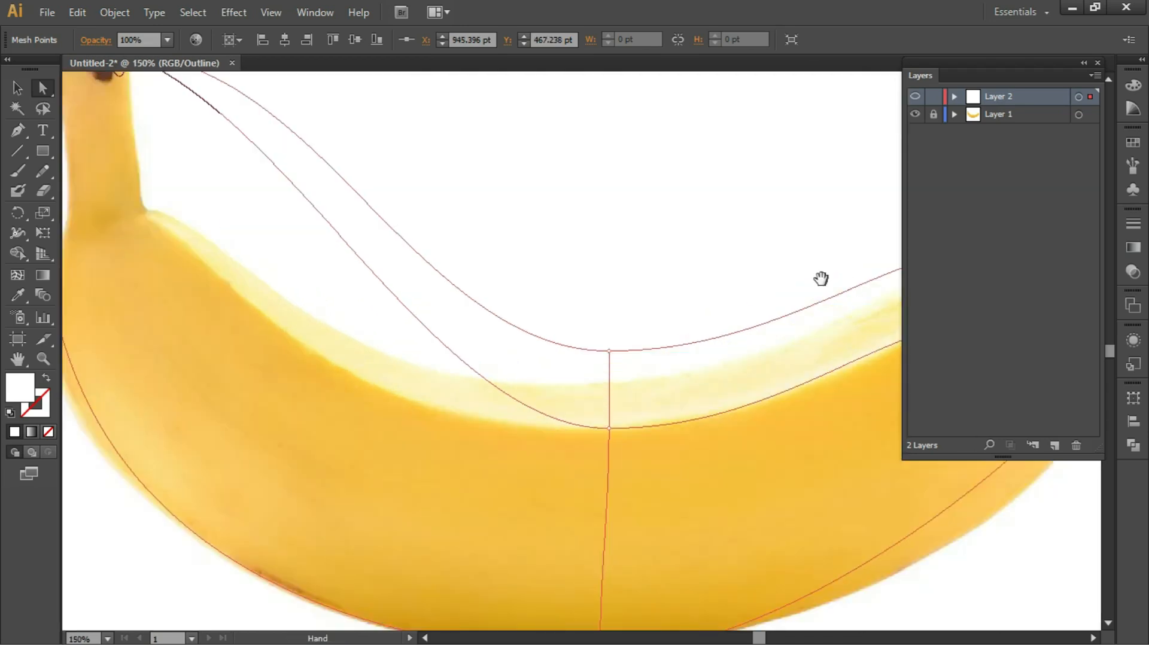
pyautogui.moveTo(821, 279); pyautogui.dragTo(366, 219)
pyautogui.moveTo(687, 249); pyautogui.dragTo(687, 246)
pyautogui.moveTo(621, 244); pyautogui.dragTo(666, 179)
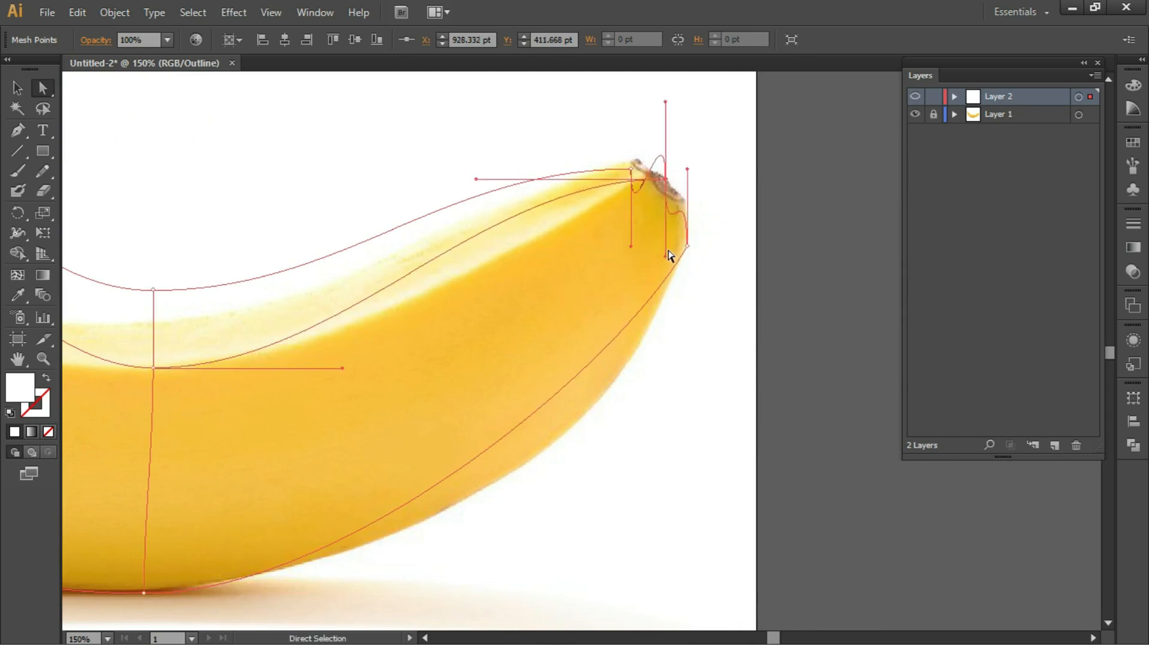
pyautogui.moveTo(666, 255); pyautogui.dragTo(677, 201)
pyautogui.moveTo(687, 168); pyautogui.dragTo(687, 173)
# Step: Curve the mesh's lower edge between the tip and the bottom-center point to match the banana's underside
pyautogui.click(688, 247)
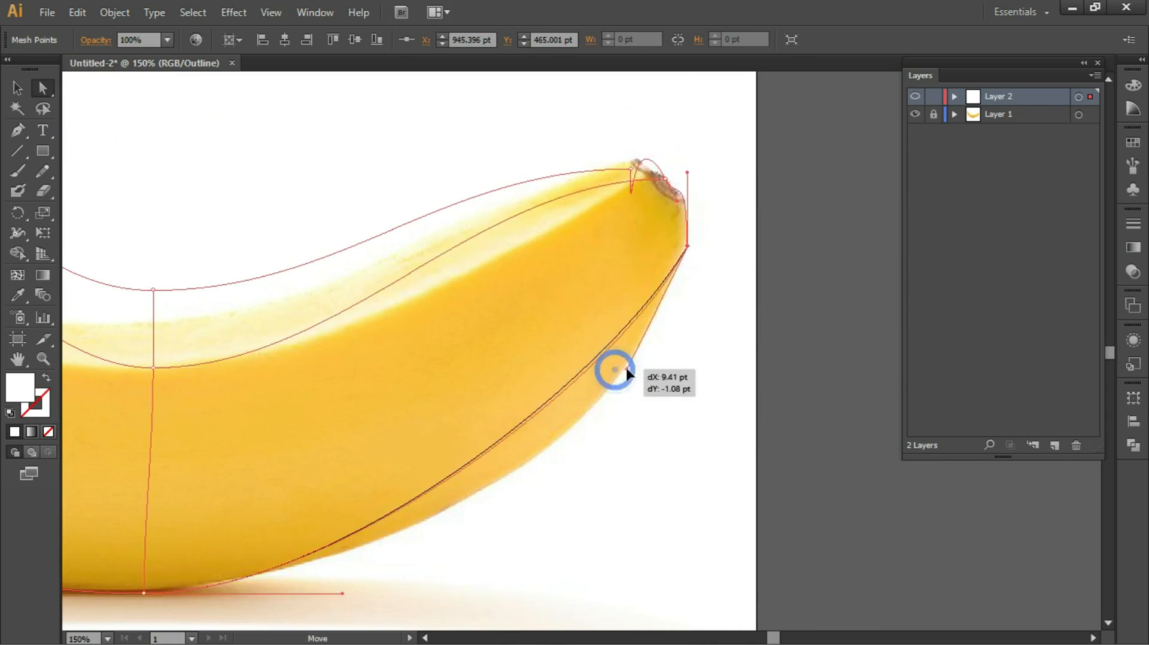
pyautogui.moveTo(613, 371); pyautogui.dragTo(618, 466)
pyautogui.click(345, 590)
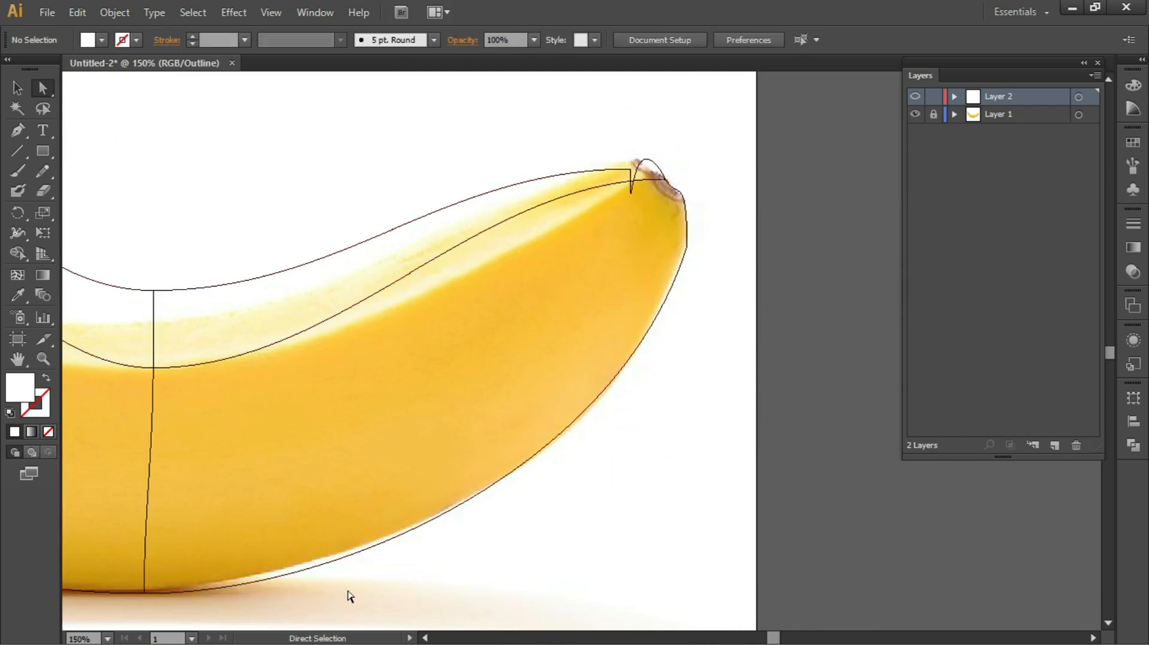
pyautogui.moveTo(144, 593); pyautogui.dragTo(143, 590)
pyautogui.moveTo(340, 589); pyautogui.dragTo(336, 584)
pyautogui.moveTo(618, 465); pyautogui.dragTo(616, 462)
pyautogui.moveTo(687, 247); pyautogui.dragTo(687, 243)
pyautogui.moveTo(616, 459); pyautogui.dragTo(611, 480)
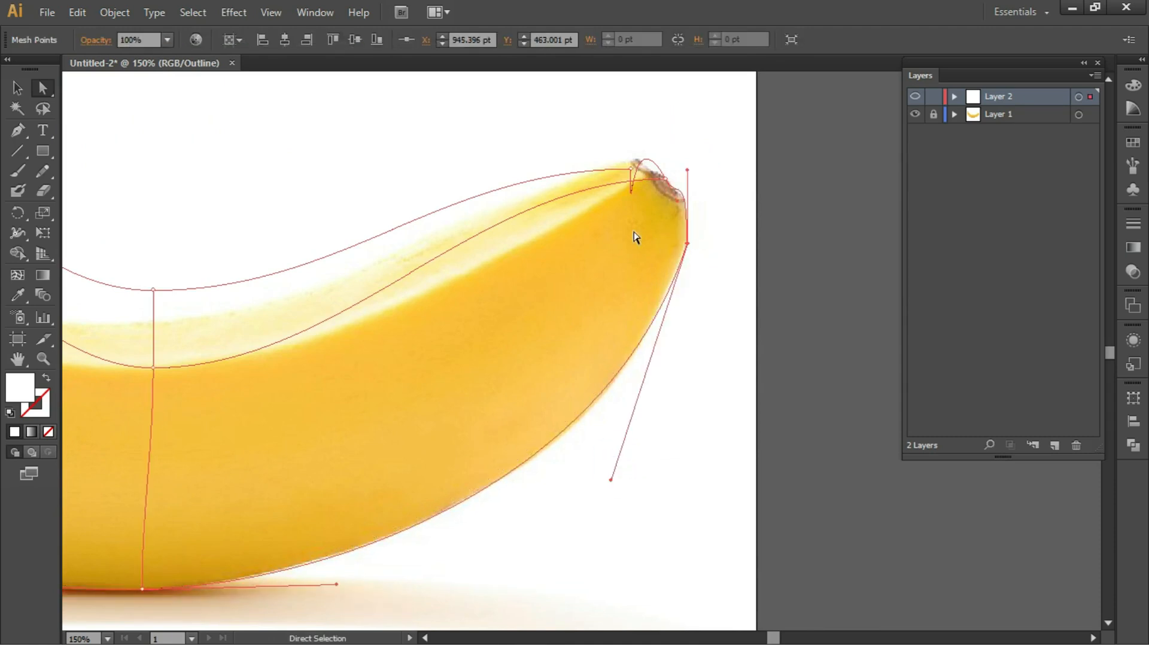
# Step: Adjust the handles of the mesh's end points so the outline follows the dark stub at the banana's tip
pyautogui.click(663, 179)
pyautogui.moveTo(629, 110); pyautogui.dragTo(645, 167)
pyautogui.hotkey('ctrl', 'z')
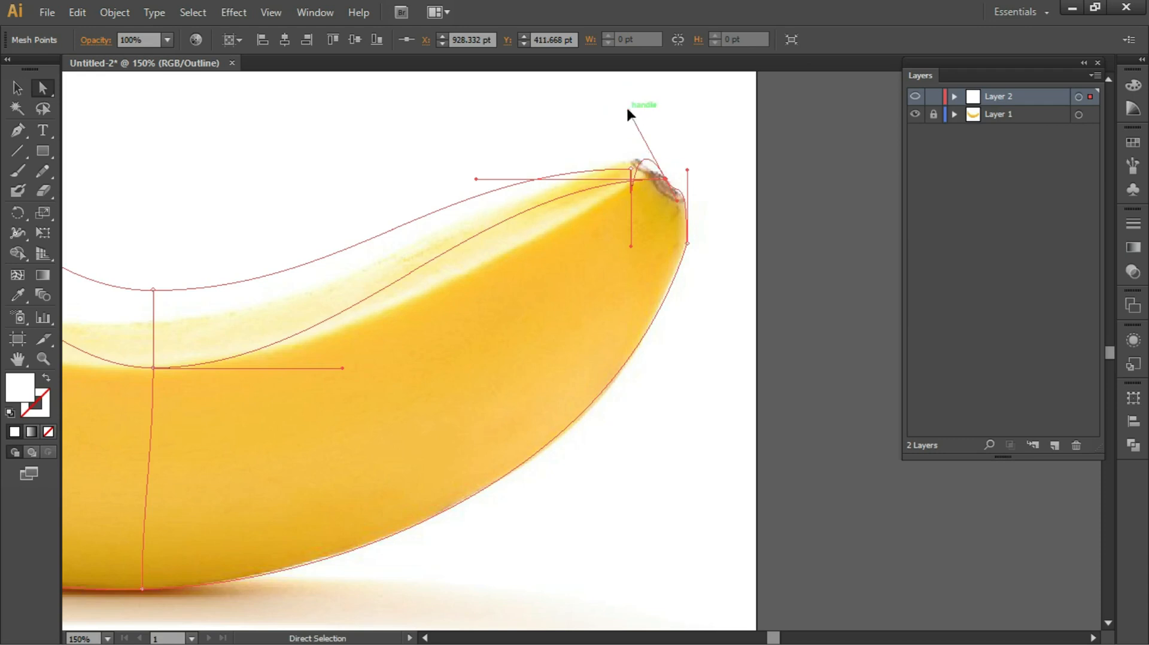
pyautogui.moveTo(628, 110); pyautogui.dragTo(638, 160)
pyautogui.moveTo(638, 238); pyautogui.dragTo(653, 166)
# Step: Fit the ridge line and upper edge to the photo from the tip to the banana's middle, lowering the top-center point
pyautogui.click(153, 367)
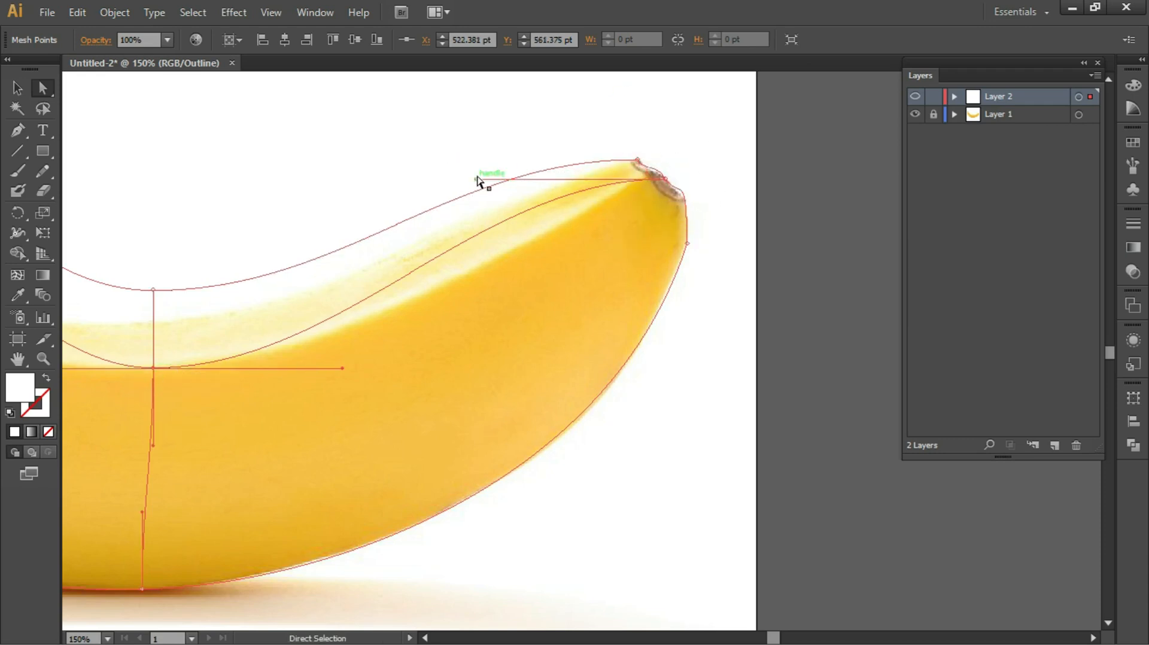
pyautogui.moveTo(477, 179); pyautogui.dragTo(520, 226)
pyautogui.click(665, 179)
pyautogui.moveTo(647, 171); pyautogui.dragTo(649, 178)
pyautogui.moveTo(153, 291); pyautogui.dragTo(156, 323)
pyautogui.moveTo(477, 192); pyautogui.dragTo(478, 193)
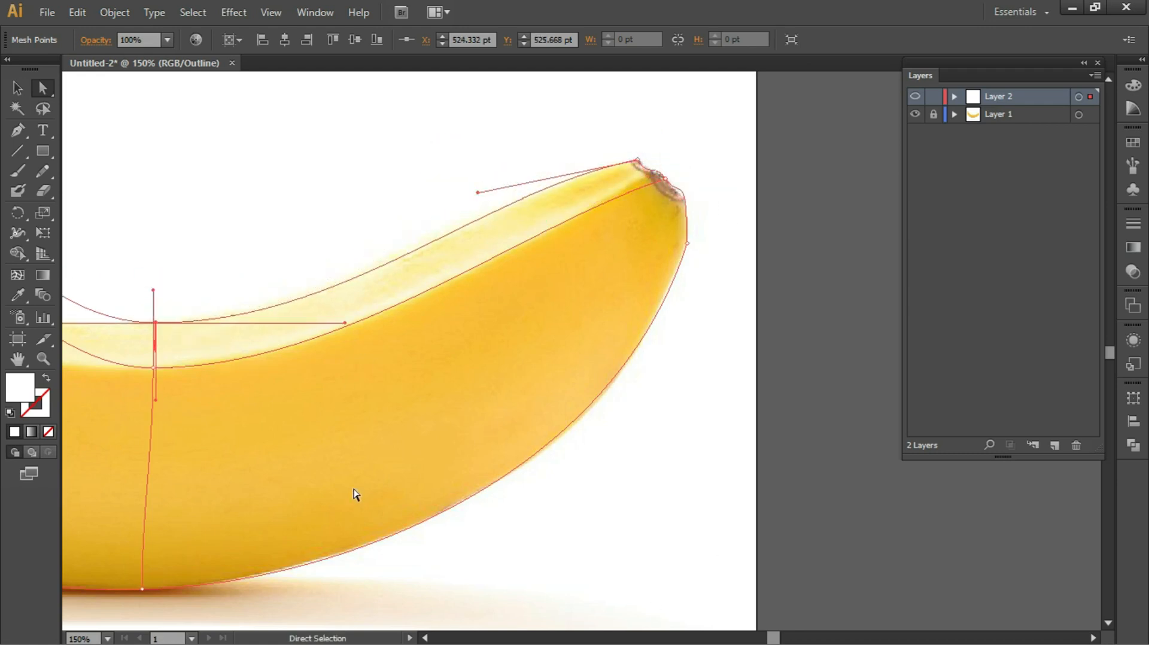
# Step: Spread the three stem-end mesh points across the stem's cut end, with the upper one at the brown tip
pyautogui.moveTo(296, 389); pyautogui.dragTo(958, 430)
pyautogui.moveTo(596, 275); pyautogui.dragTo(526, 448)
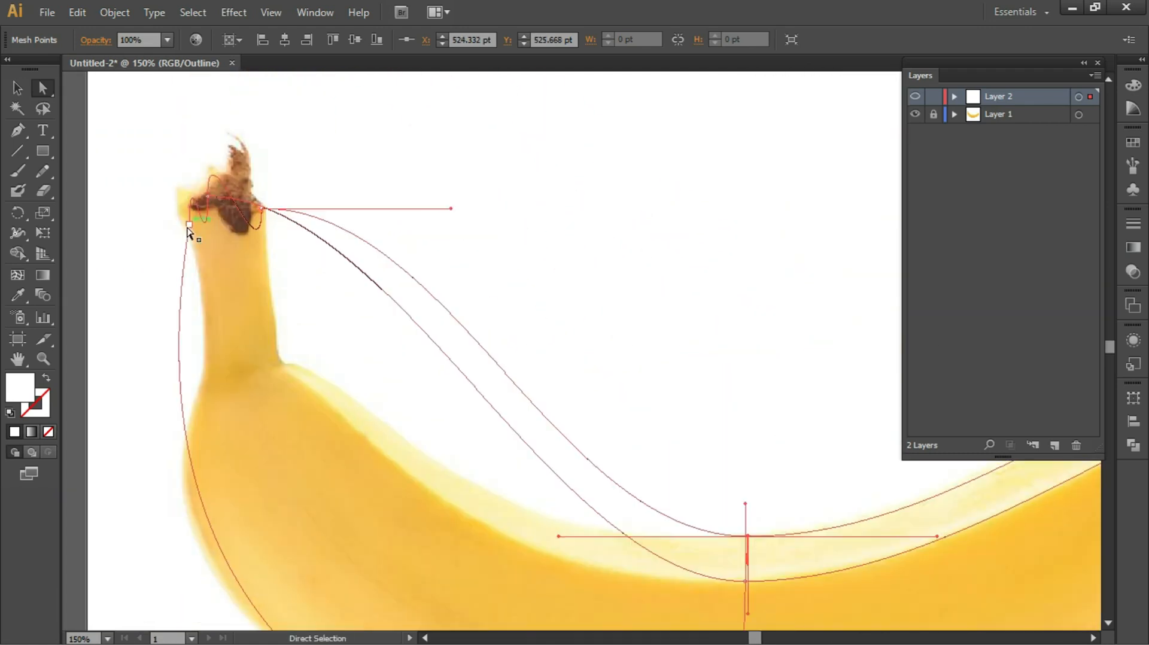
pyautogui.moveTo(197, 208); pyautogui.dragTo(180, 193)
pyautogui.moveTo(225, 208); pyautogui.dragTo(213, 193)
pyautogui.moveTo(261, 208); pyautogui.dragTo(244, 148)
pyautogui.moveTo(244, 148); pyautogui.dragTo(240, 144)
# Step: Bend the ridge line and upper edge from the stem's end down toward the banana's inner curve
pyautogui.moveTo(425, 146); pyautogui.dragTo(321, 210)
pyautogui.click(212, 193)
pyautogui.moveTo(397, 194); pyautogui.dragTo(329, 503)
pyautogui.click(240, 144)
pyautogui.moveTo(320, 211); pyautogui.dragTo(318, 512)
# Step: Add a mesh line across the stem's base and fit the stem's outer edge to the photo
pyautogui.click(17, 275)
pyautogui.click(295, 357)
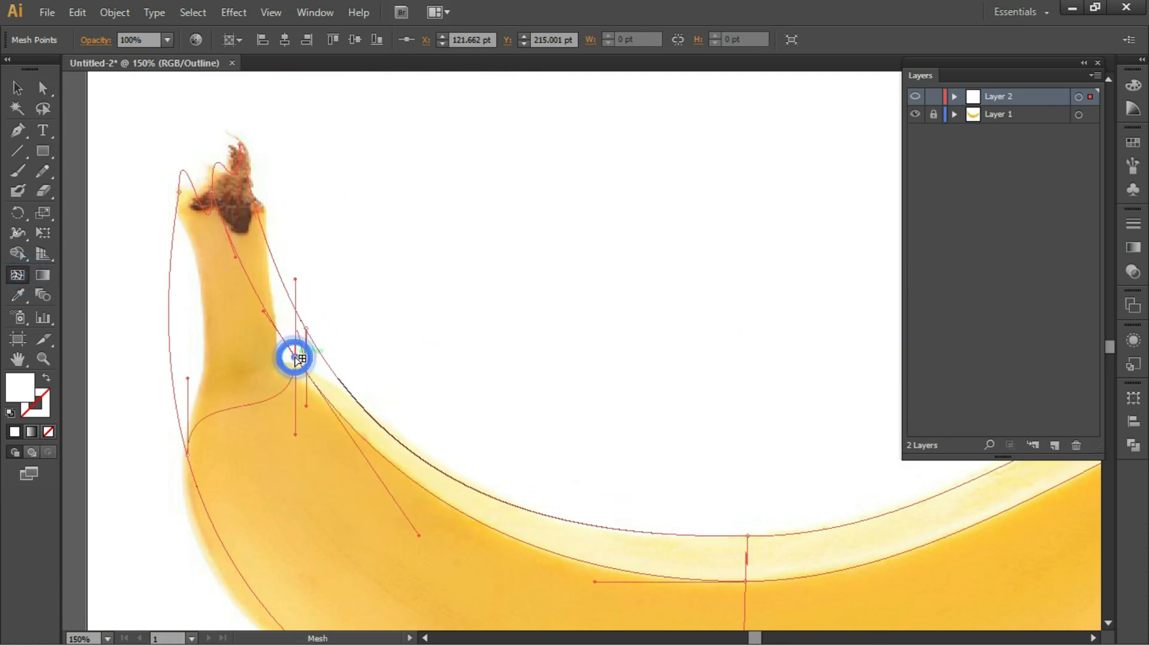
pyautogui.click(43, 88)
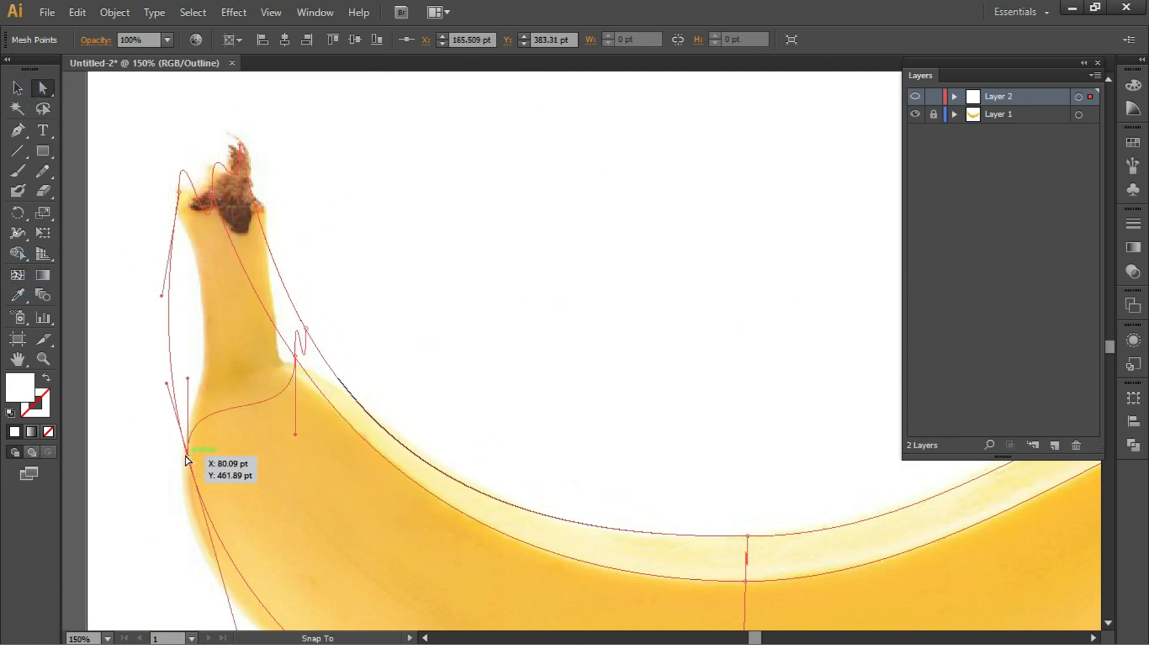
pyautogui.moveTo(188, 454); pyautogui.dragTo(197, 393)
pyautogui.moveTo(162, 296); pyautogui.dragTo(220, 281)
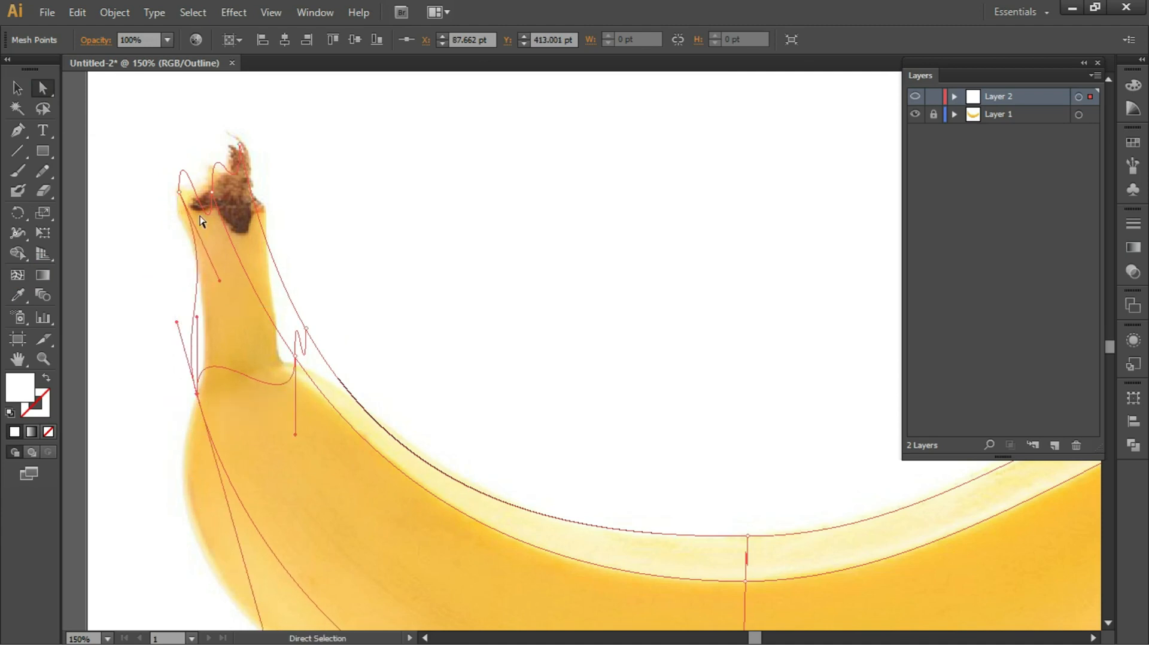
pyautogui.moveTo(179, 192); pyautogui.dragTo(178, 212)
pyautogui.moveTo(176, 322); pyautogui.dragTo(203, 360)
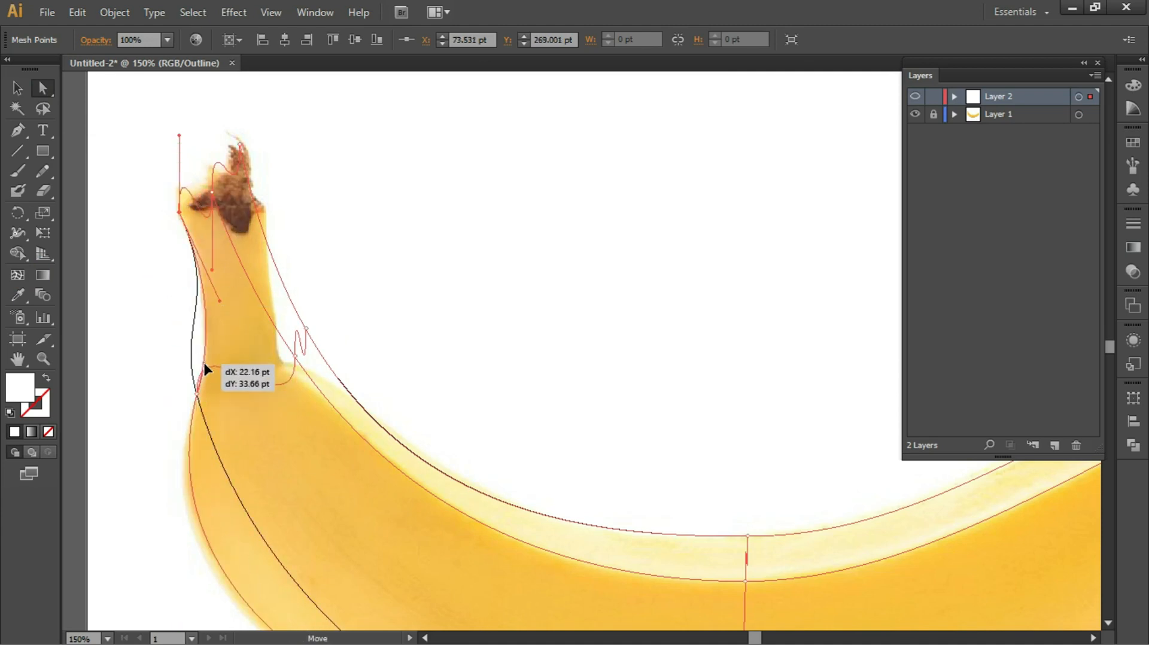
# Step: Refine the mesh's lower edge along the whole underside by adjusting the bottom-center point and the neighboring handles
pyautogui.scroll(-5, 289, 473)
pyautogui.click(734, 548)
pyautogui.moveTo(566, 554); pyautogui.dragTo(543, 564)
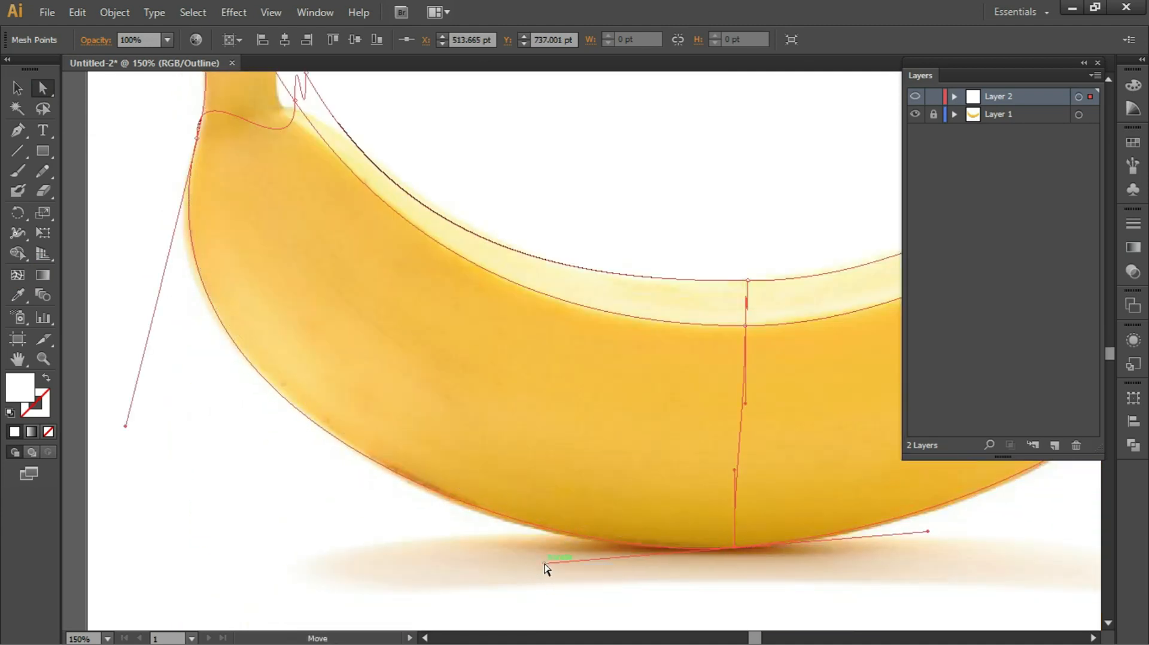
pyautogui.moveTo(125, 426); pyautogui.dragTo(108, 408)
pyautogui.moveTo(735, 548); pyautogui.dragTo(729, 548)
pyautogui.moveTo(533, 565); pyautogui.dragTo(543, 573)
pyautogui.moveTo(107, 408); pyautogui.dragTo(114, 405)
pyautogui.moveTo(988, 553); pyautogui.dragTo(593, 513)
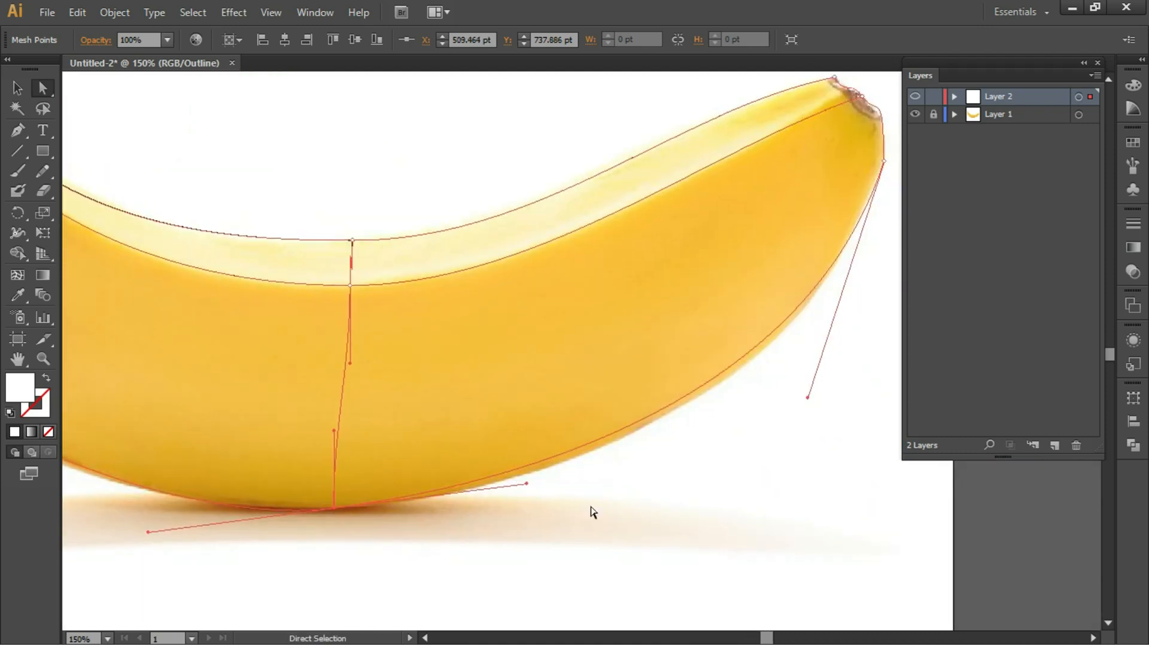
pyautogui.moveTo(527, 484); pyautogui.dragTo(535, 499)
# Step: Move the ridge and upper-edge mesh points at the stem's base to the corner where the stem meets the body
pyautogui.moveTo(313, 333); pyautogui.dragTo(683, 426)
pyautogui.moveTo(89, 455); pyautogui.dragTo(120, 502)
pyautogui.moveTo(630, 279); pyautogui.dragTo(783, 488)
pyautogui.moveTo(423, 363); pyautogui.dragTo(407, 365)
pyautogui.moveTo(406, 291); pyautogui.dragTo(409, 361)
pyautogui.moveTo(408, 444); pyautogui.dragTo(397, 372)
pyautogui.moveTo(434, 413); pyautogui.dragTo(426, 366)
pyautogui.moveTo(434, 335); pyautogui.dragTo(409, 367)
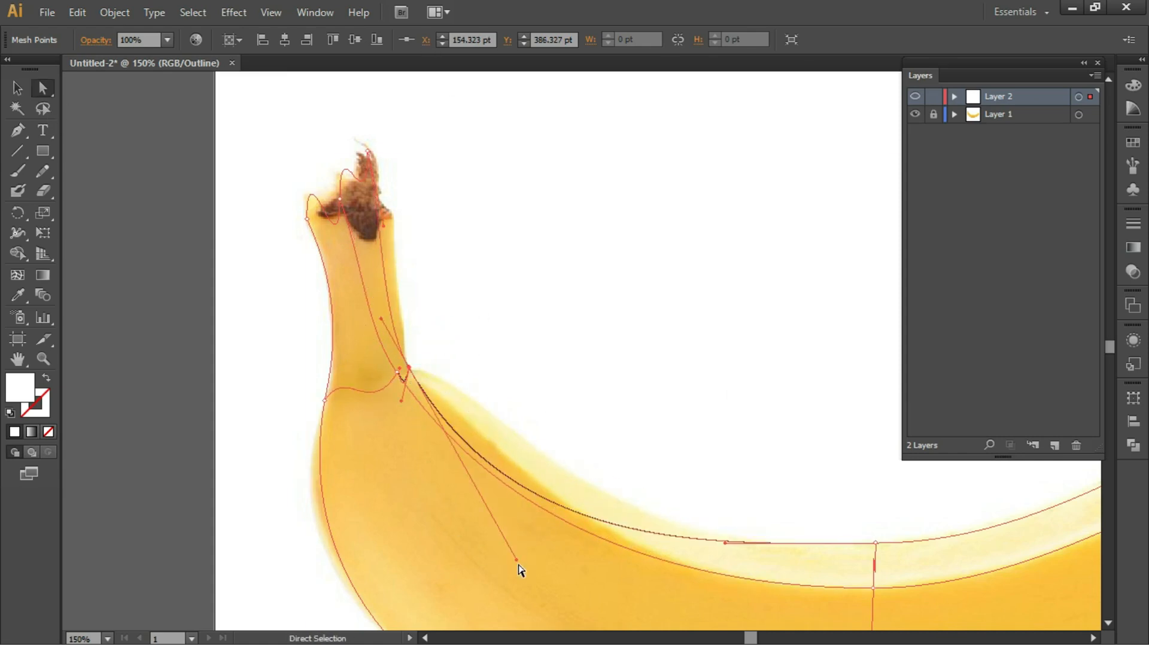
# Step: Convert the upper-edge point at the stem's base into a corner and align the stem's inner edge with the photo
pyautogui.click(44, 91)
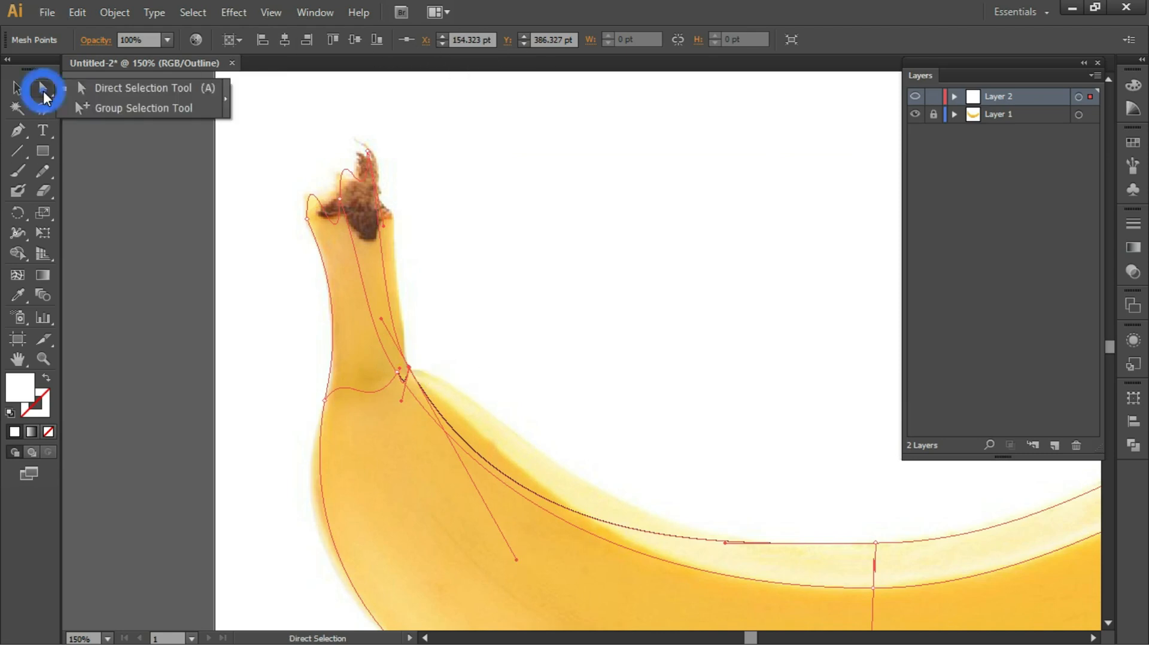
pyautogui.moveTo(18, 130); pyautogui.dragTo(89, 190)
pyautogui.moveTo(408, 366); pyautogui.dragTo(432, 366)
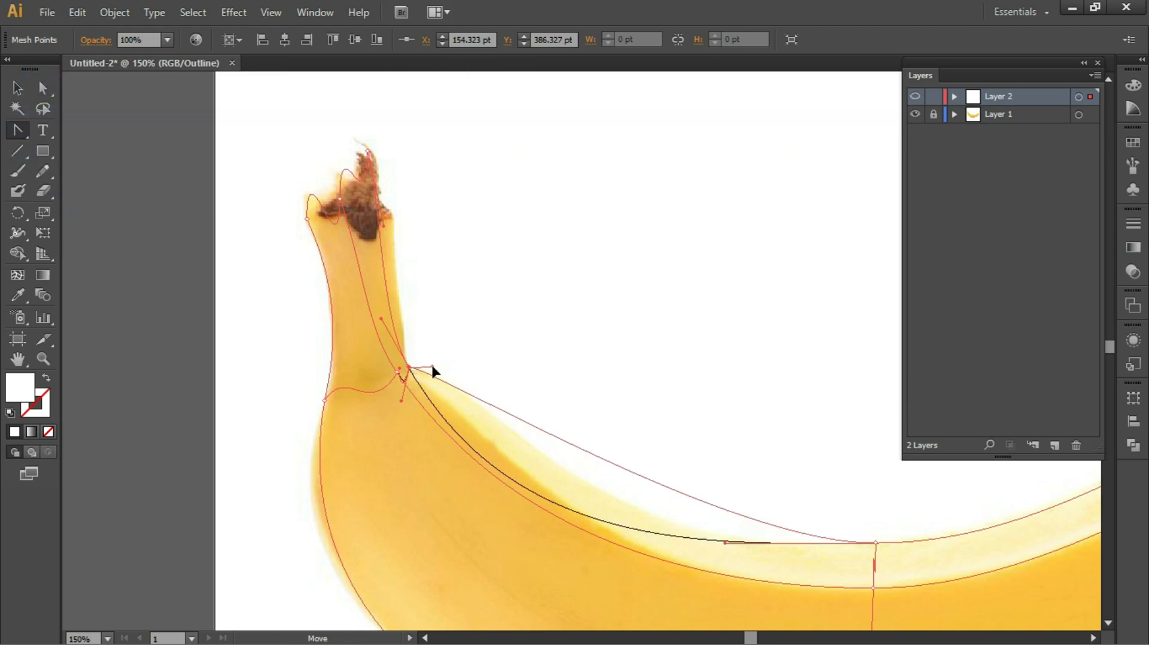
pyautogui.moveTo(381, 318); pyautogui.dragTo(402, 295)
pyautogui.click(410, 367)
pyautogui.hotkey('ctrl', 'z')
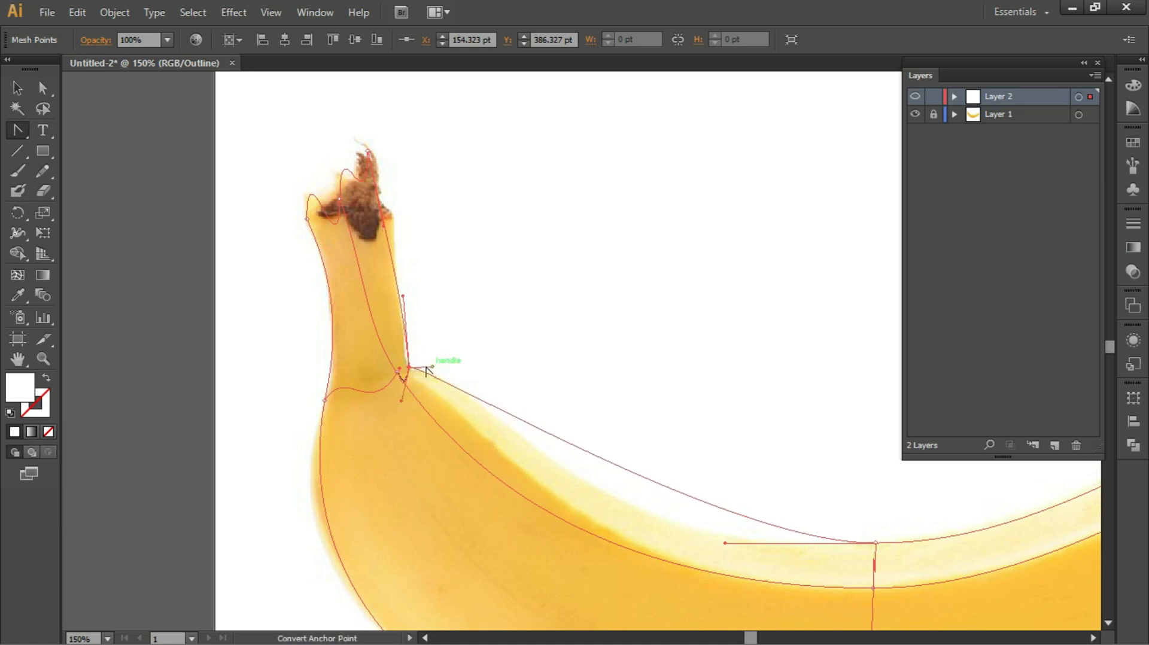
pyautogui.click(44, 91)
pyautogui.moveTo(408, 367); pyautogui.dragTo(407, 362)
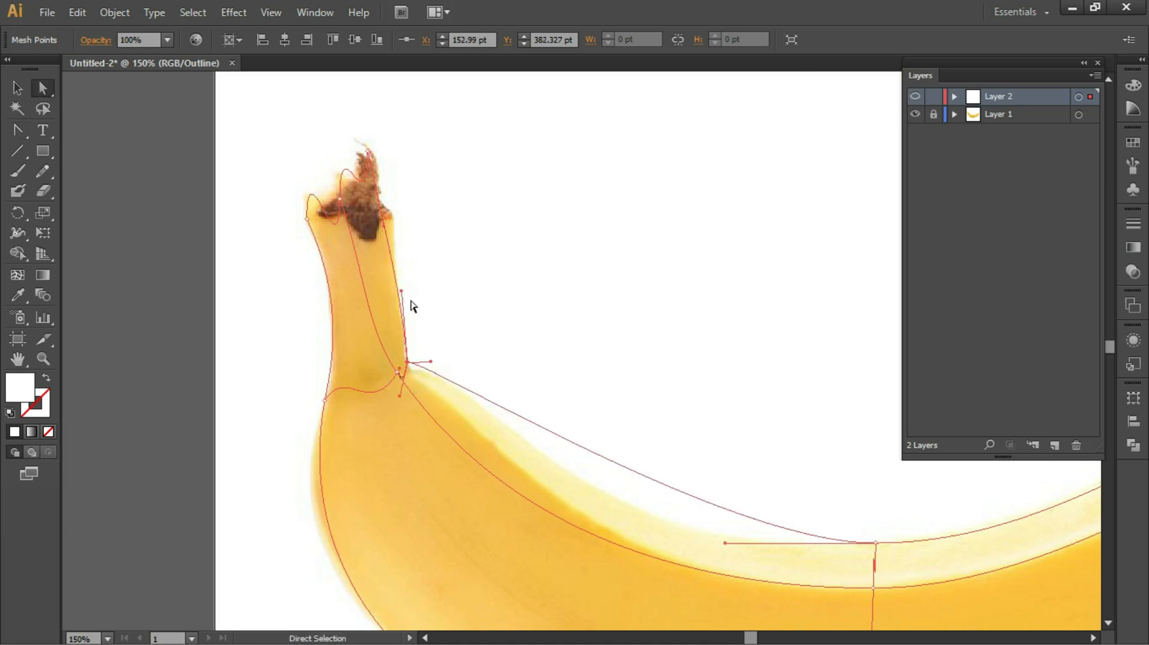
pyautogui.moveTo(401, 291); pyautogui.dragTo(400, 271)
# Step: Adjust the mesh points and handles at the stem's end to follow its ragged brown top
pyautogui.moveTo(368, 152); pyautogui.dragTo(375, 160)
pyautogui.moveTo(374, 200); pyautogui.dragTo(351, 173)
pyautogui.moveTo(339, 122); pyautogui.dragTo(345, 171)
pyautogui.moveTo(340, 199); pyautogui.dragTo(340, 193)
pyautogui.moveTo(337, 268); pyautogui.dragTo(331, 228)
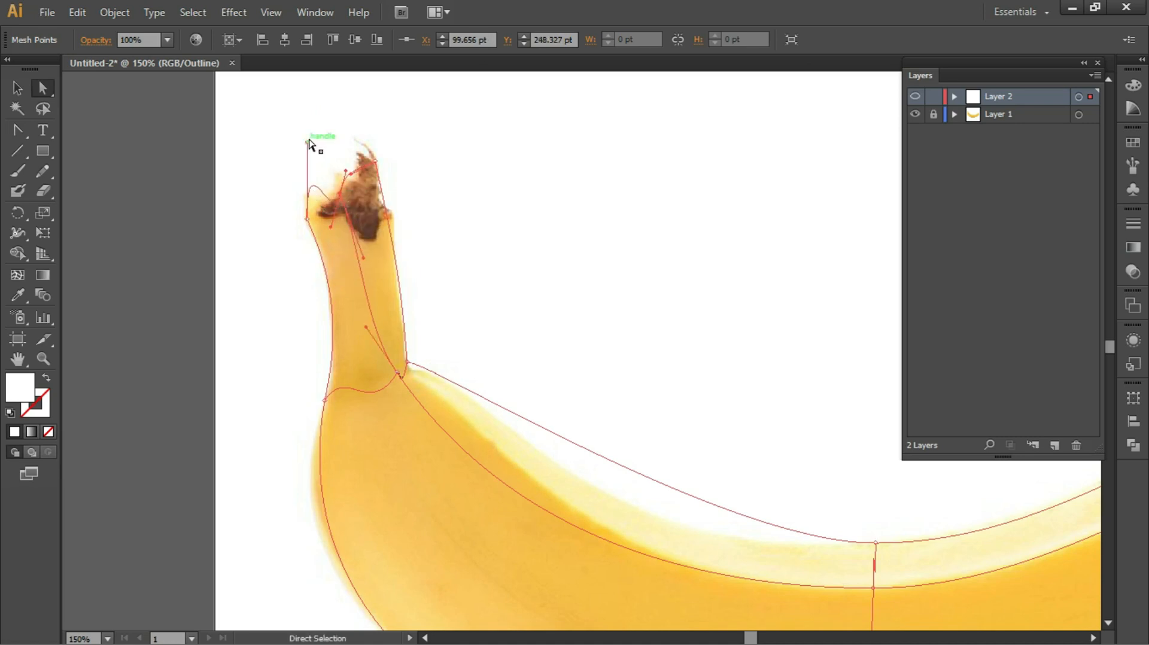
pyautogui.moveTo(307, 141); pyautogui.dragTo(352, 173)
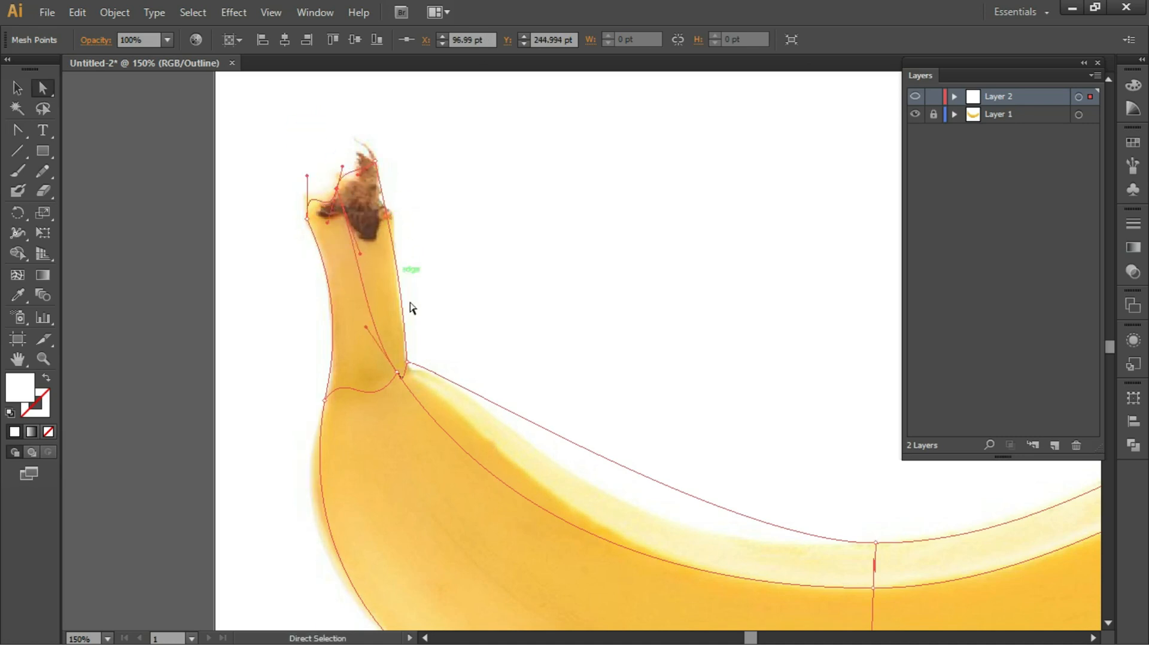
# Step: Move the ridge point at the stem's base into the corner and curve the ridge line along the body's highlight edge
pyautogui.moveTo(401, 379)
pyautogui.mouseDown()
pyautogui.moveTo(367, 403)
pyautogui.moveTo(359, 326)
pyautogui.moveTo(397, 379)
pyautogui.moveTo(407, 365)
pyautogui.mouseUp()
pyautogui.moveTo(378, 321); pyautogui.dragTo(363, 329)
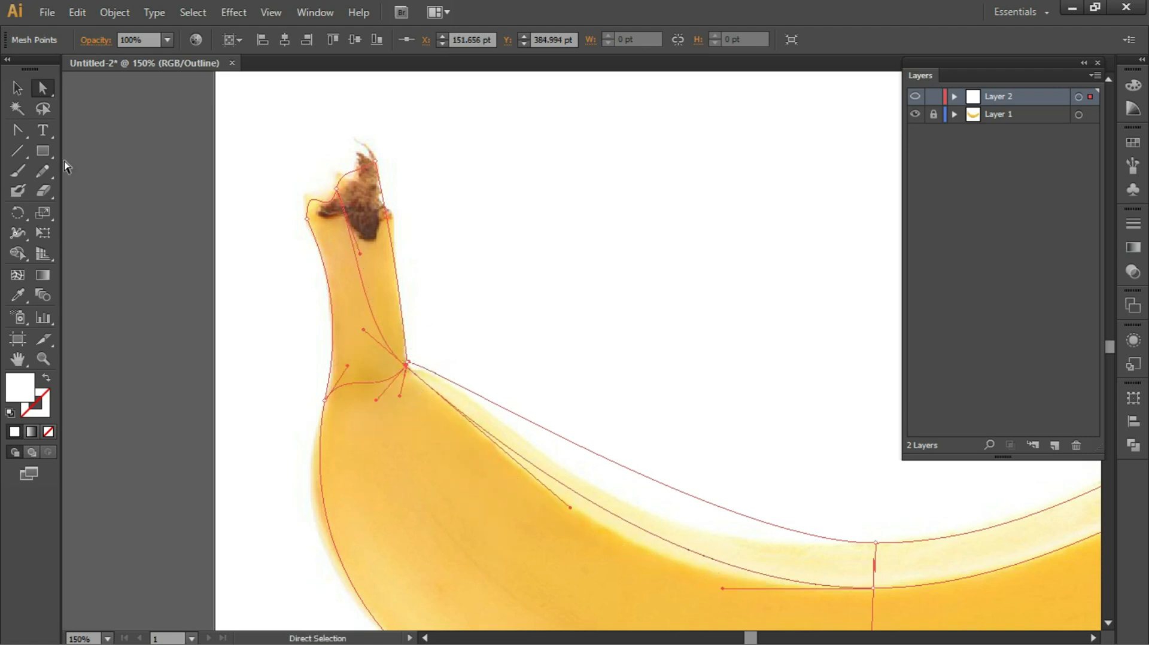
pyautogui.click(17, 130)
pyautogui.moveTo(407, 364); pyautogui.dragTo(366, 367)
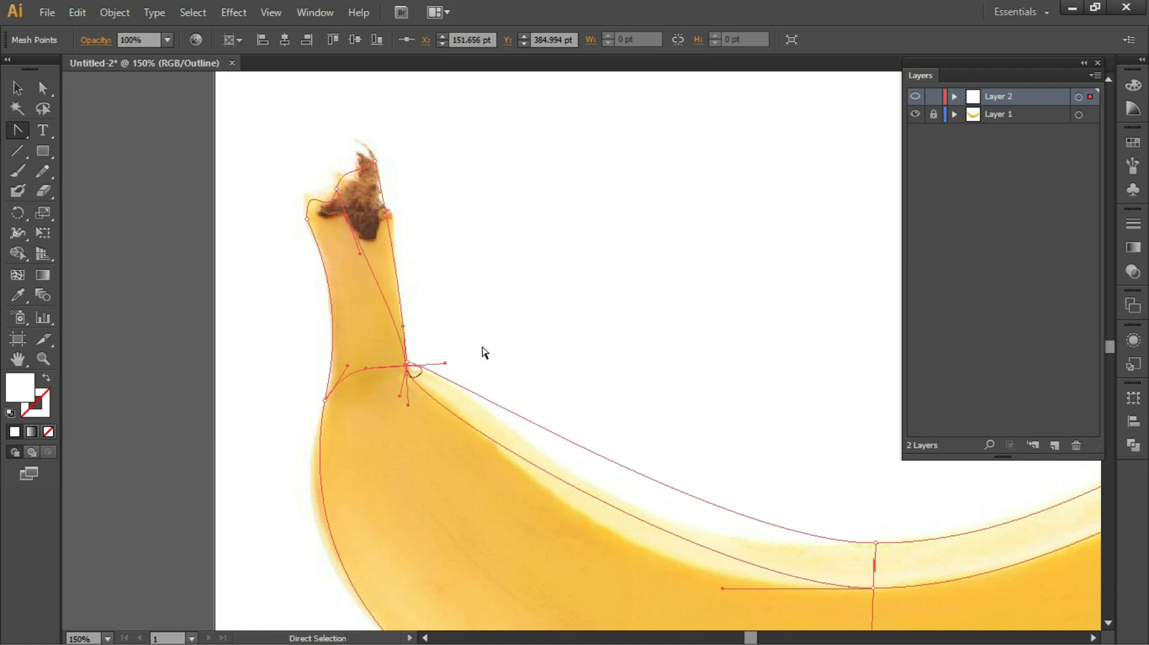
pyautogui.hotkey('ctrl', 'z')
pyautogui.moveTo(570, 510); pyautogui.dragTo(596, 565)
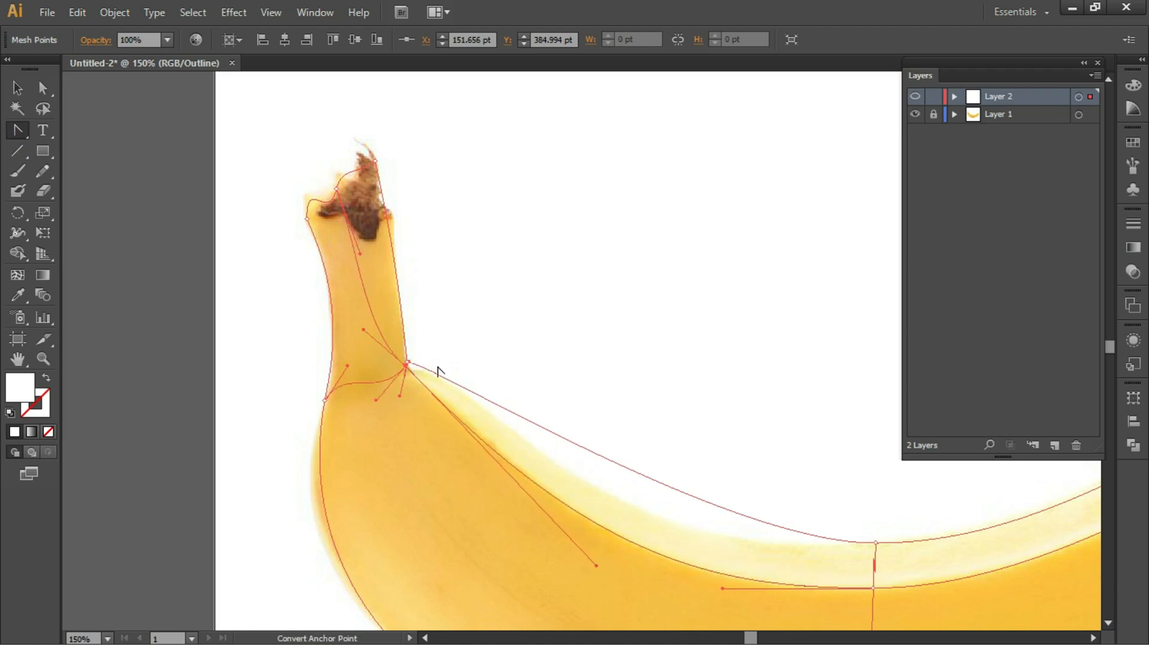
# Step: Bend the mesh's upper edge between the stem's base and the top-center point along the banana's inner curve
pyautogui.click(42, 88)
pyautogui.moveTo(459, 389); pyautogui.dragTo(670, 545)
pyautogui.click(876, 544)
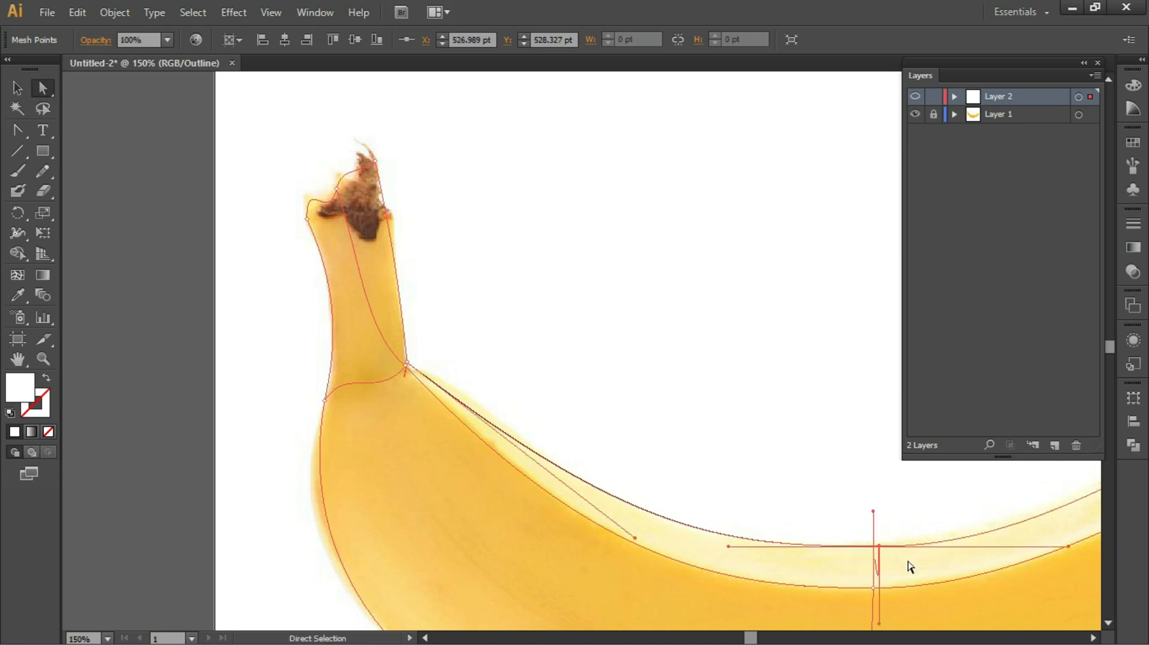
# Step: Fine-tune the ridge point at the stem's base and its handle, and deselect the mesh
pyautogui.scroll(-2, 892, 553)
pyautogui.moveTo(852, 401); pyautogui.dragTo(337, 386)
pyautogui.hotkey('ctrl', '-')
pyautogui.moveTo(451, 395); pyautogui.dragTo(600, 328)
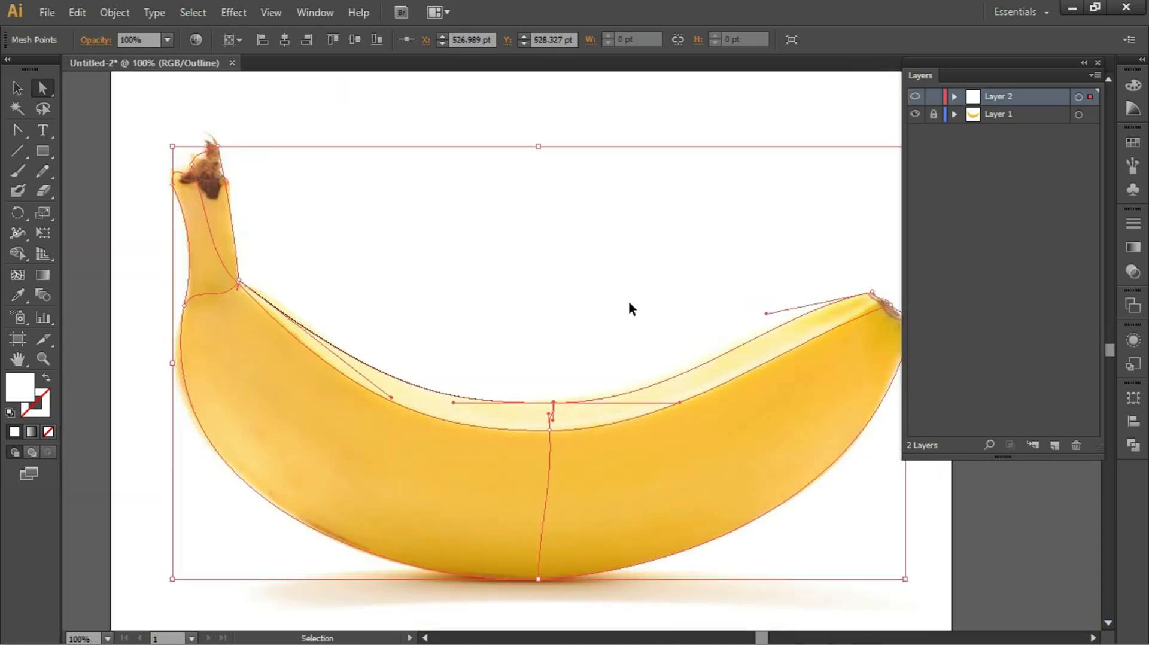
pyautogui.moveTo(239, 282); pyautogui.dragTo(237, 286)
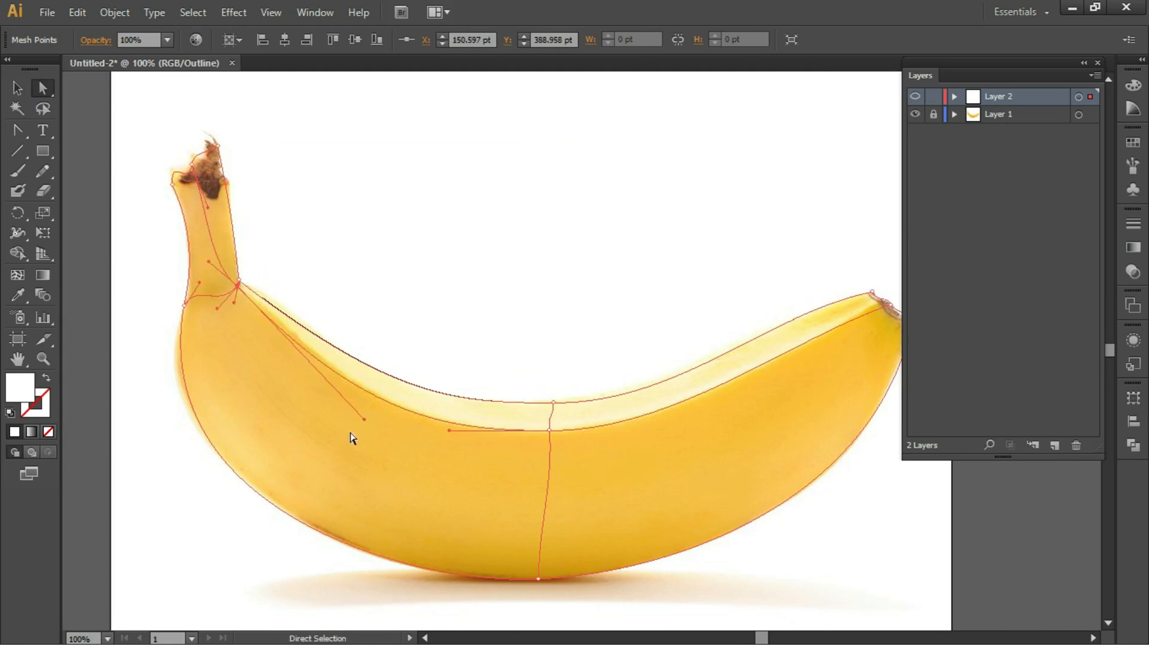
pyautogui.moveTo(364, 419); pyautogui.dragTo(354, 400)
pyautogui.click(549, 217)
# Step: Show the Navigator, dock it beneath the Layers panel and narrow the panel group slightly
pyautogui.click(315, 12)
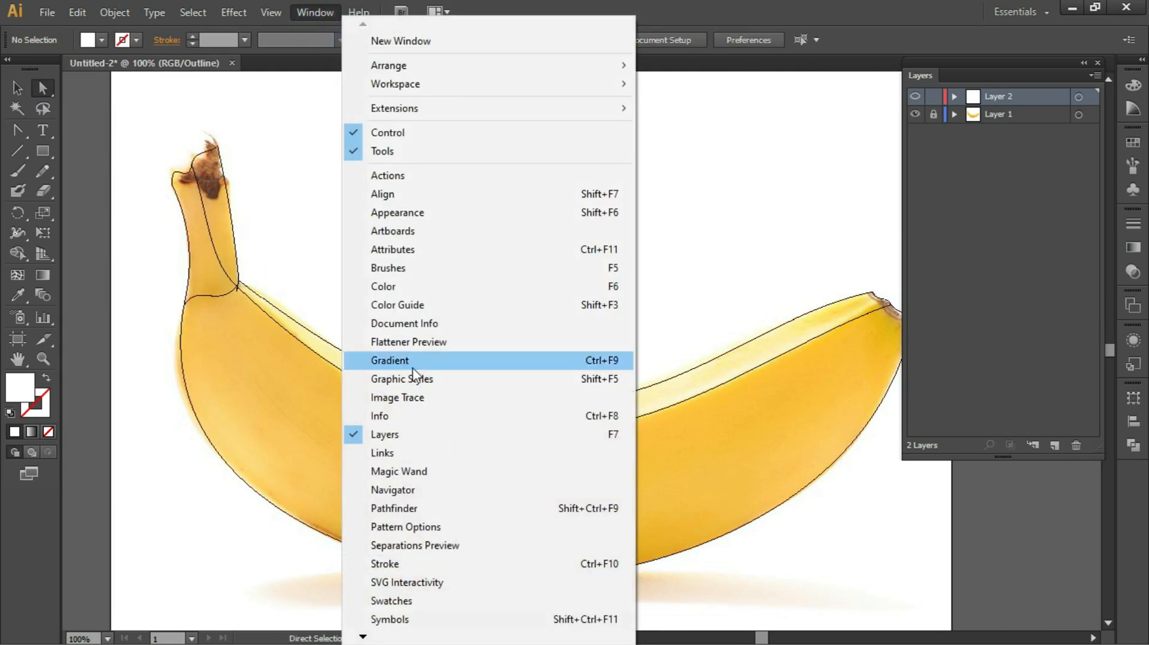
pyautogui.click(404, 490)
pyautogui.moveTo(152, 296); pyautogui.dragTo(998, 462)
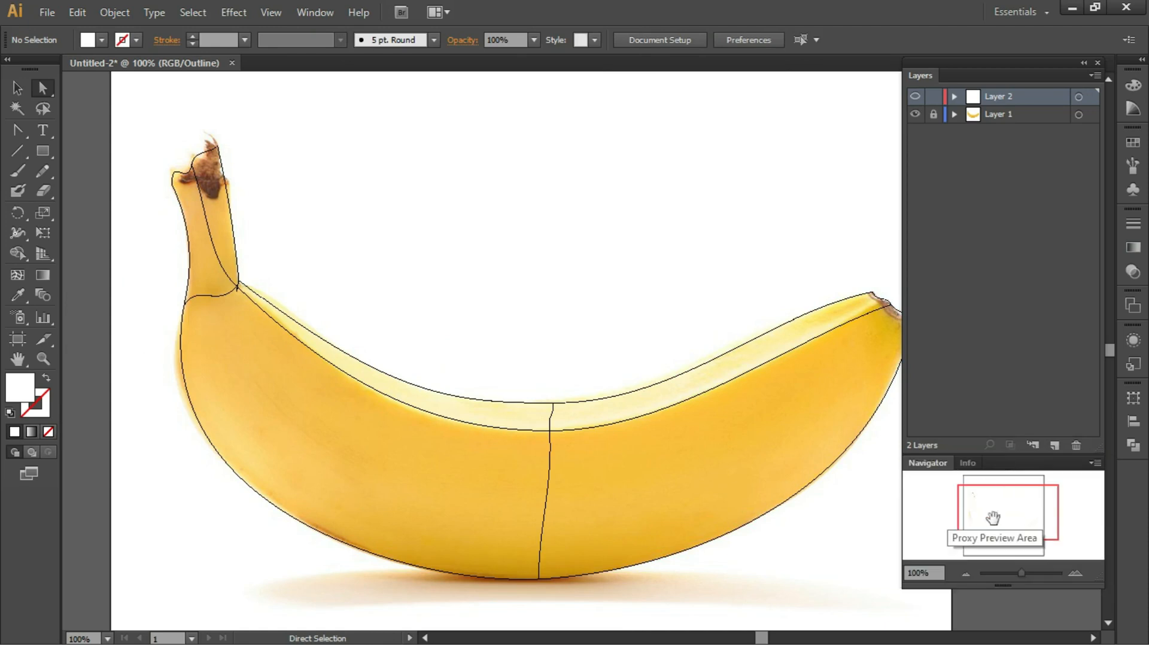
pyautogui.moveTo(901, 187); pyautogui.dragTo(909, 188)
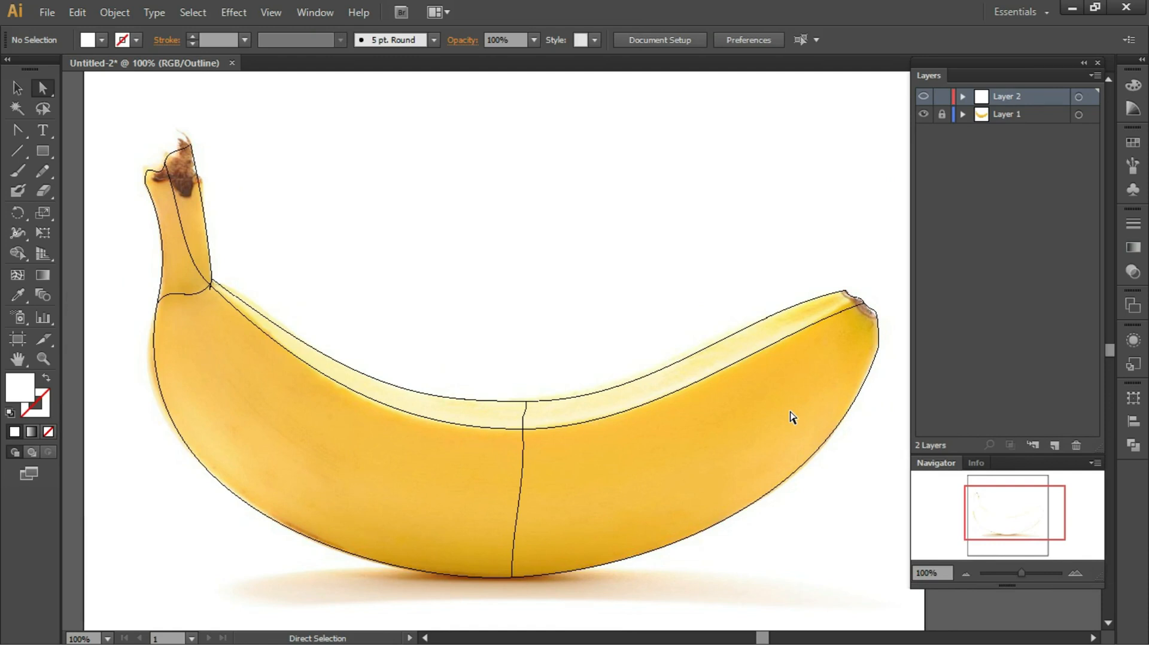
# Step: Add mesh lines across the stem below its brown top and near the tip, and move the stem line's outer-edge point up
pyautogui.click(17, 275)
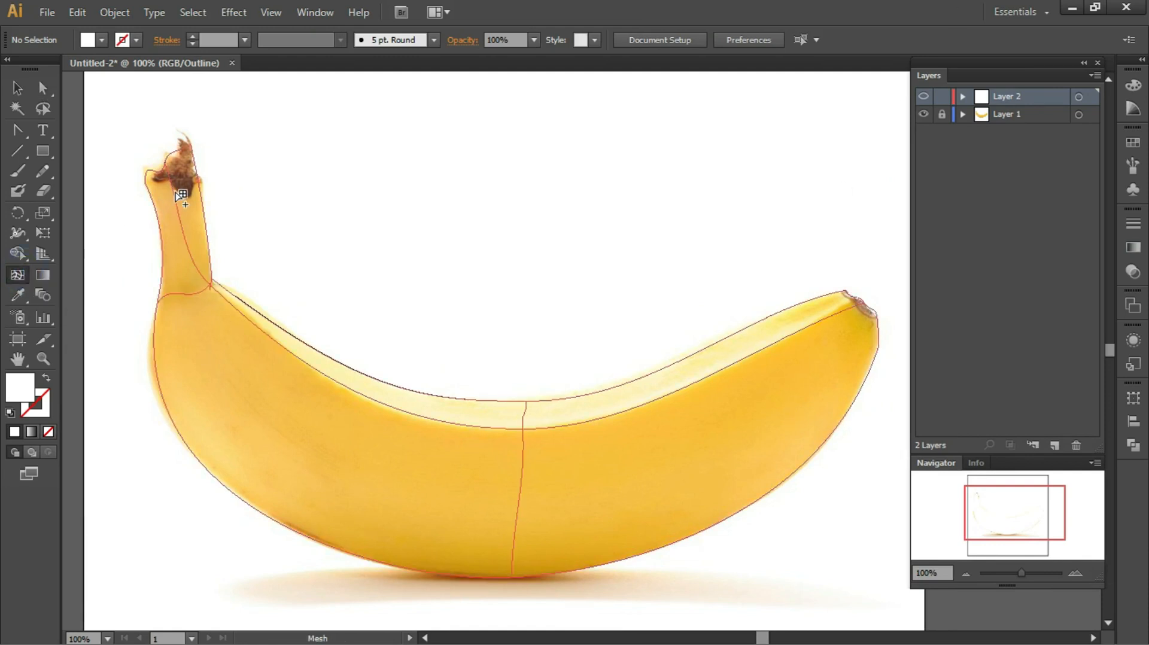
pyautogui.click(168, 197)
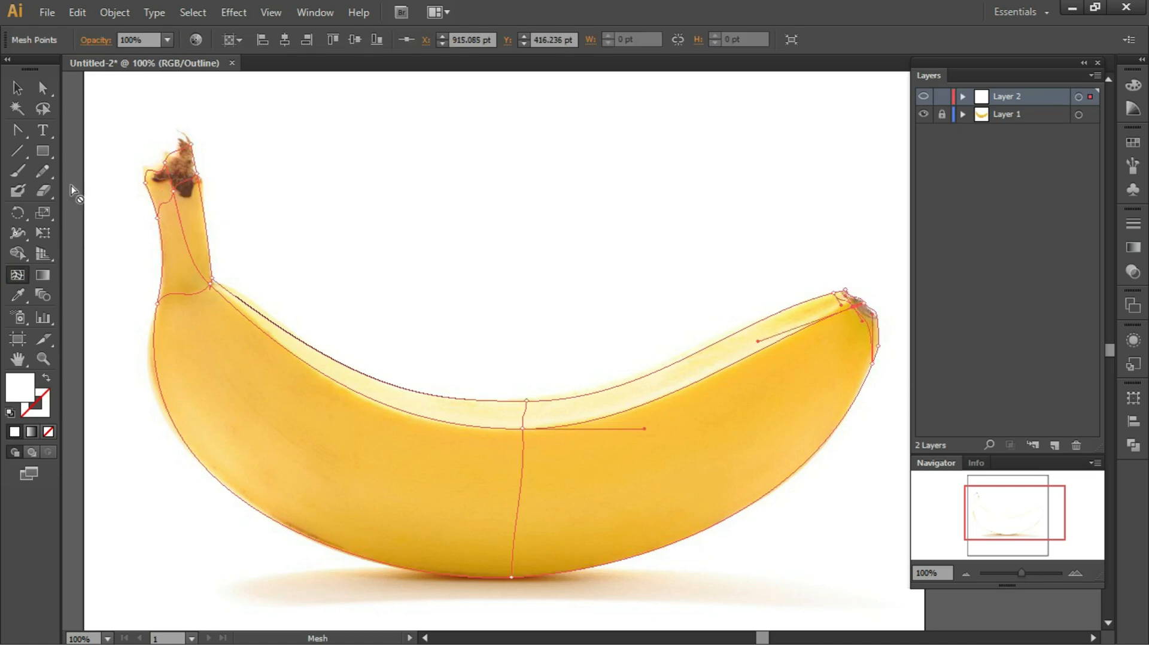
pyautogui.press('z')
pyautogui.moveTo(120, 123); pyautogui.dragTo(252, 264)
pyautogui.press('a')
pyautogui.click(504, 447)
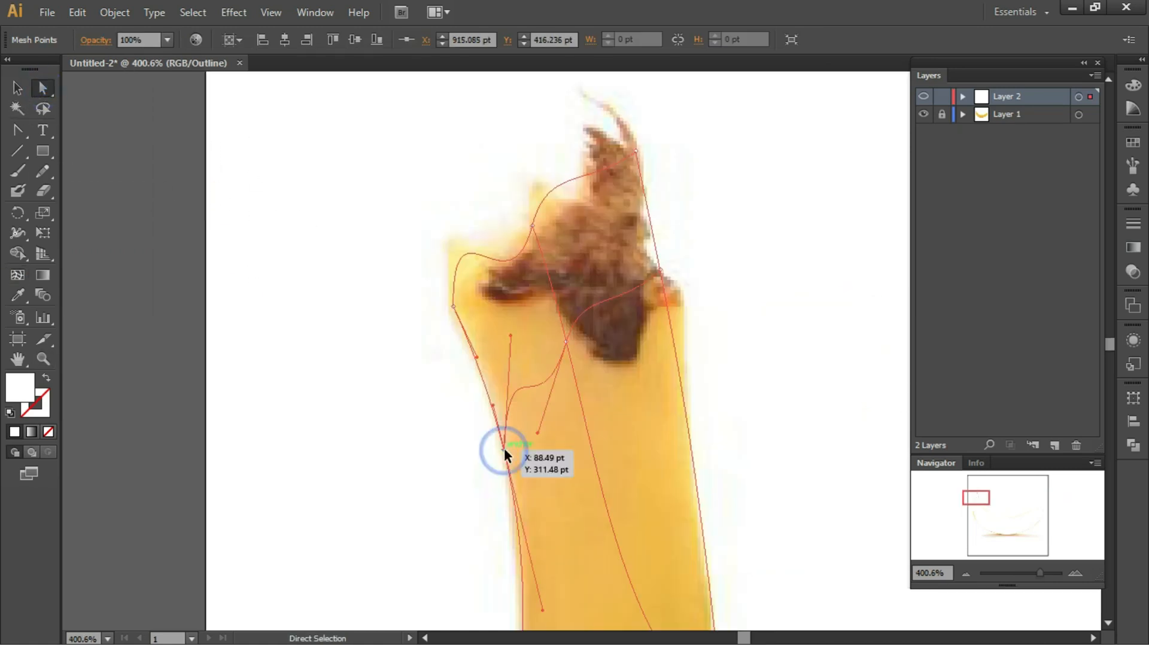
pyautogui.moveTo(504, 448); pyautogui.dragTo(467, 335)
# Step: Extend the outer stem-base point's lower handle so the mesh edge follows the banana's outer curve
pyautogui.hotkey('ctrl', '-')
pyautogui.hotkey('ctrl', '-')
pyautogui.hotkey('ctrl', '-')
pyautogui.moveTo(631, 400); pyautogui.dragTo(502, 239)
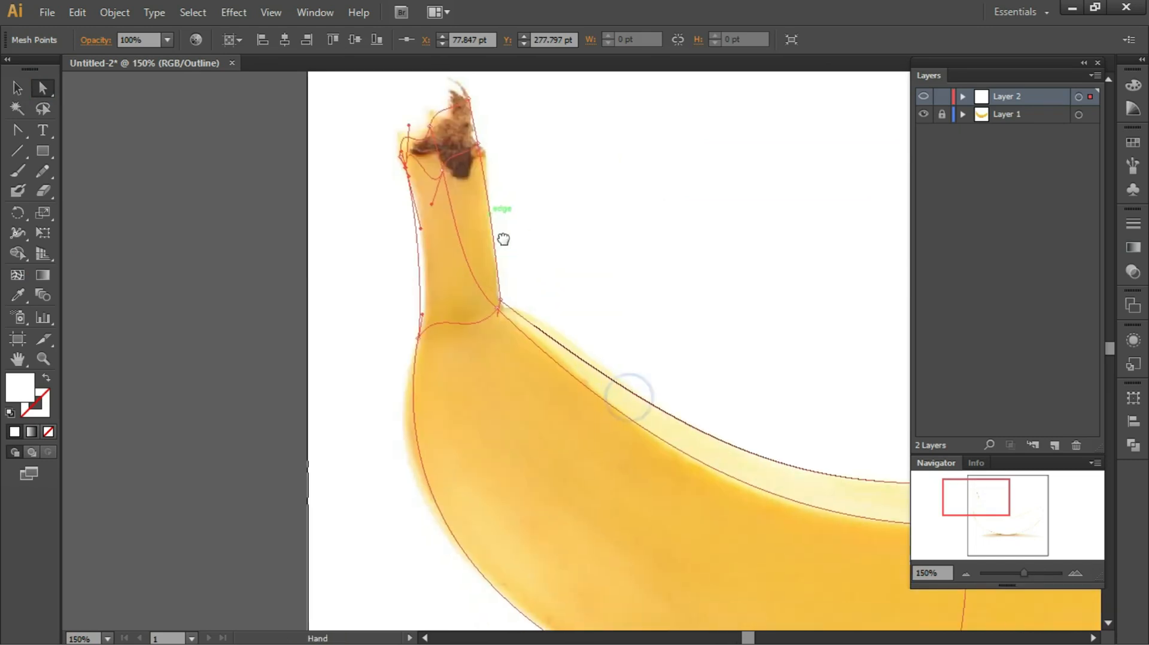
pyautogui.click(417, 328)
pyautogui.scroll(-3, 402, 435)
pyautogui.moveTo(362, 524); pyautogui.dragTo(352, 528)
pyautogui.scroll(3, 569, 410)
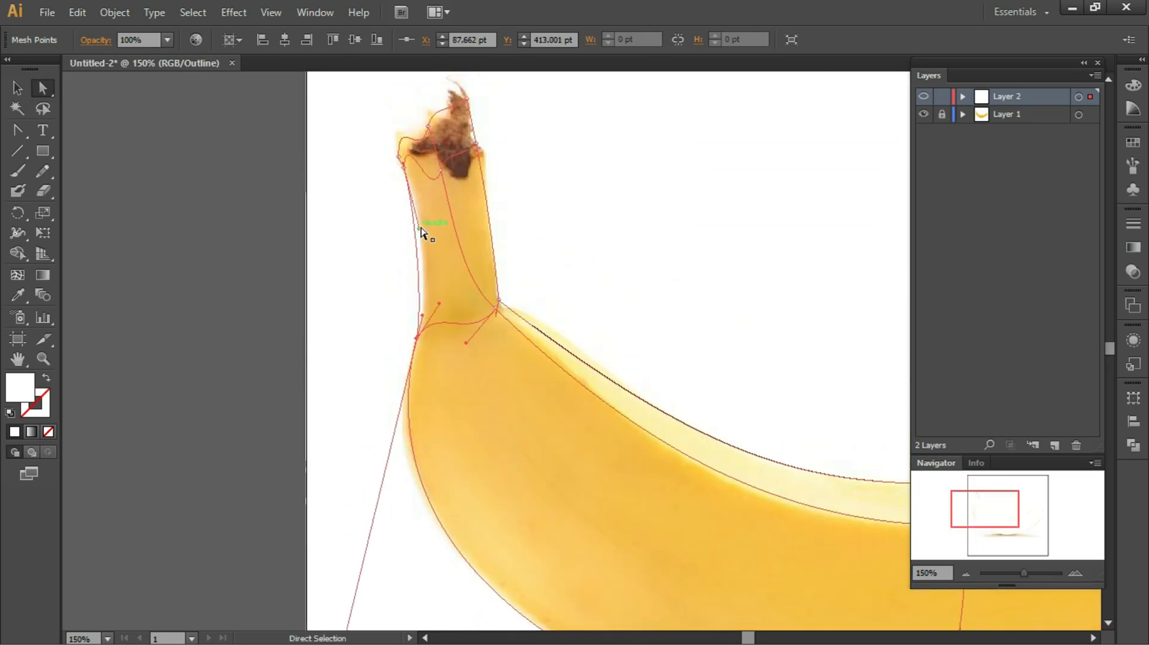
# Step: Adjust the mesh points and handles on the stem's outer edge and upper crossline to fit the stem
pyautogui.moveTo(432, 225); pyautogui.dragTo(431, 226)
pyautogui.scroll(3, 438, 240)
pyautogui.moveTo(441, 265)
pyautogui.mouseDown()
pyautogui.moveTo(437, 246)
pyautogui.moveTo(481, 246)
pyautogui.moveTo(450, 311)
pyautogui.moveTo(424, 266)
pyautogui.moveTo(465, 312)
pyautogui.moveTo(434, 283)
pyautogui.mouseUp()
pyautogui.click(436, 246)
pyautogui.scroll(3, 478, 255)
pyautogui.click(466, 274)
pyautogui.scroll(-2, 532, 310)
# Step: Fit the mesh points to the banana's dark tip and bend the lower edge along the underside near it
pyautogui.moveTo(608, 313); pyautogui.dragTo(429, 428)
pyautogui.moveTo(596, 281); pyautogui.dragTo(601, 279)
pyautogui.click(624, 366)
pyautogui.moveTo(624, 366); pyautogui.dragTo(634, 342)
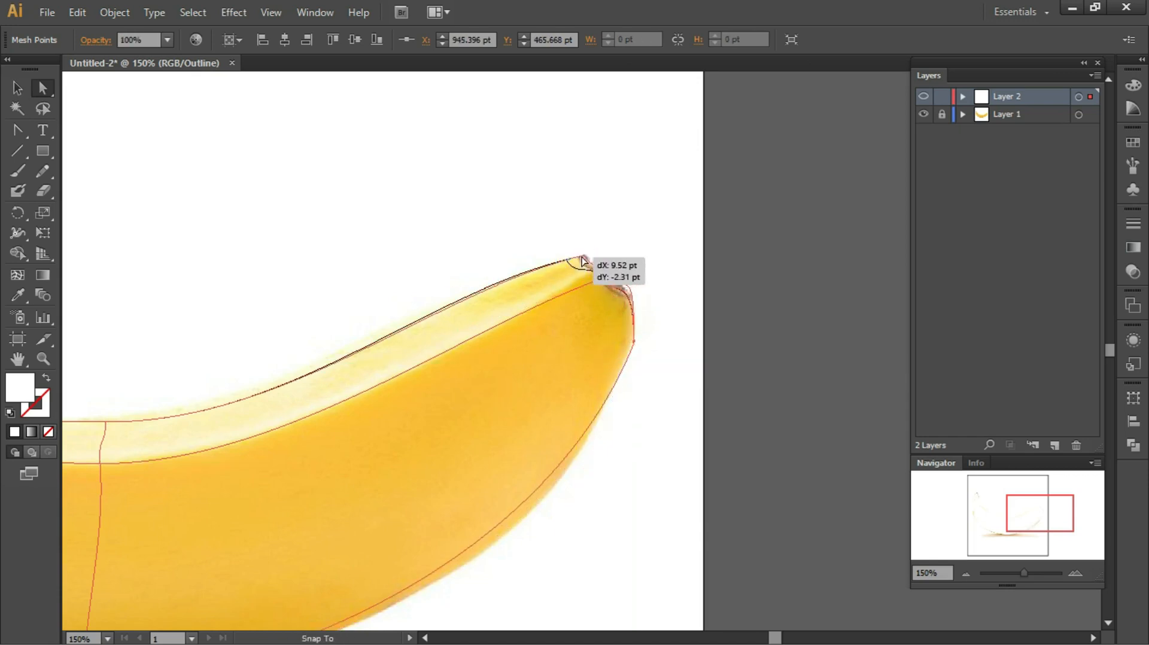
pyautogui.click(580, 257)
pyautogui.click(627, 240)
pyautogui.moveTo(554, 428); pyautogui.dragTo(559, 576)
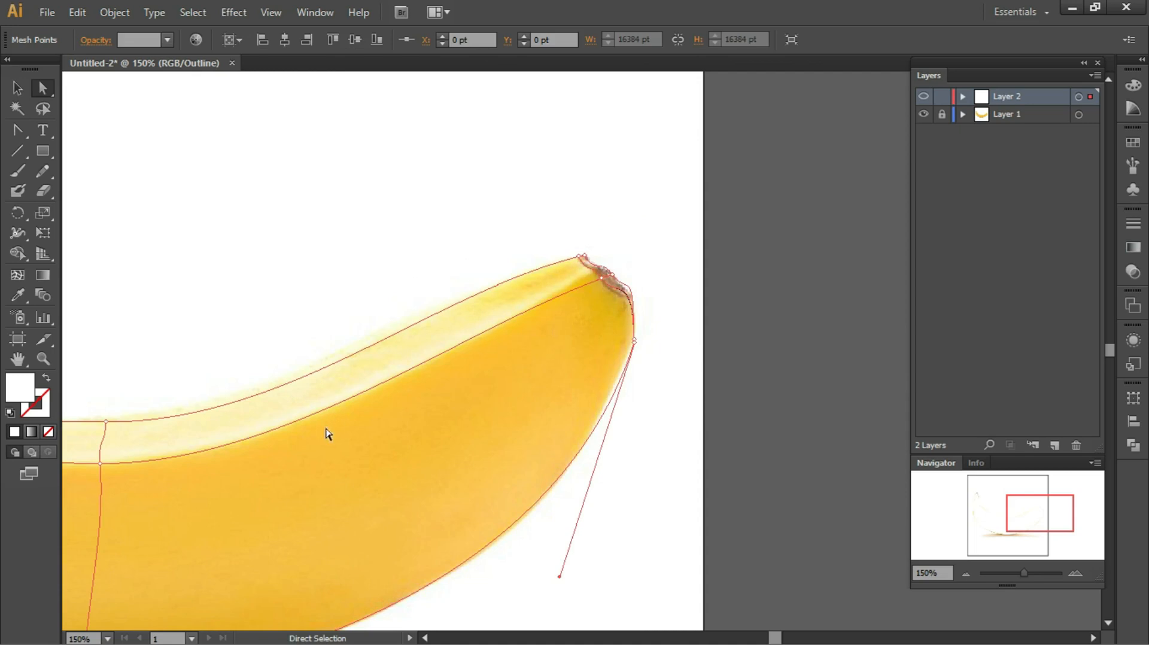
# Step: Add a crosswise mesh line through the body just behind the banana's tip
pyautogui.moveTo(328, 435); pyautogui.dragTo(708, 354)
pyautogui.hotkey('ctrl', '-')
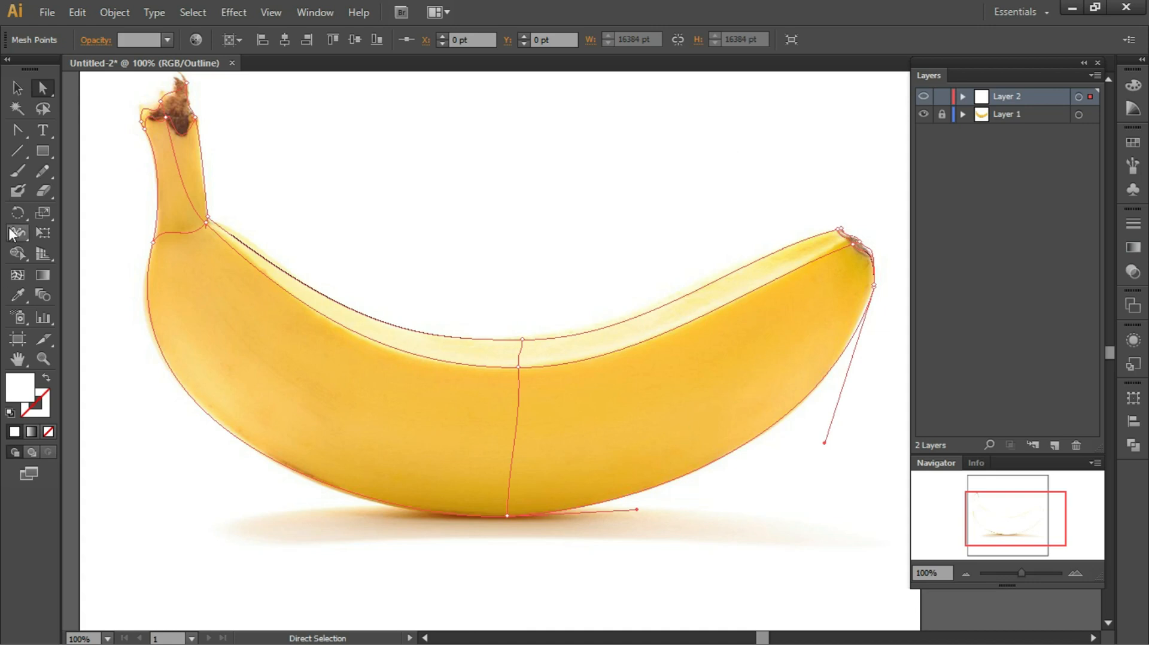
pyautogui.click(18, 275)
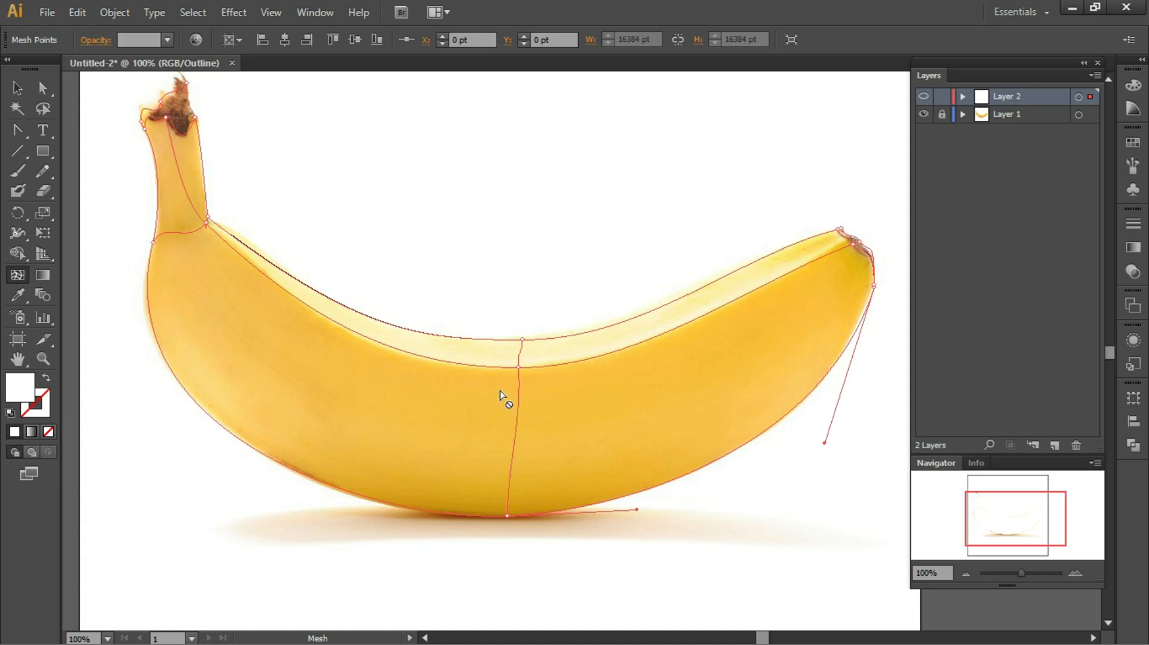
pyautogui.click(167, 115)
pyautogui.click(830, 255)
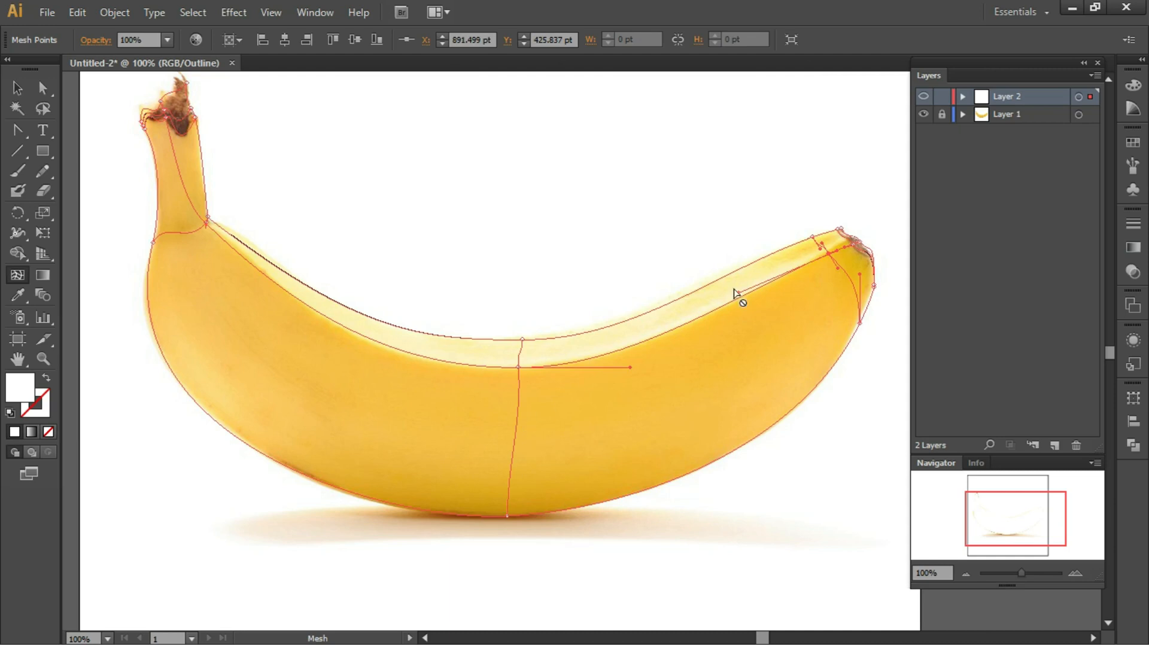
# Step: Add five lengthwise mesh lines between the ridge line and the banana's bottom edge
pyautogui.click(518, 398)
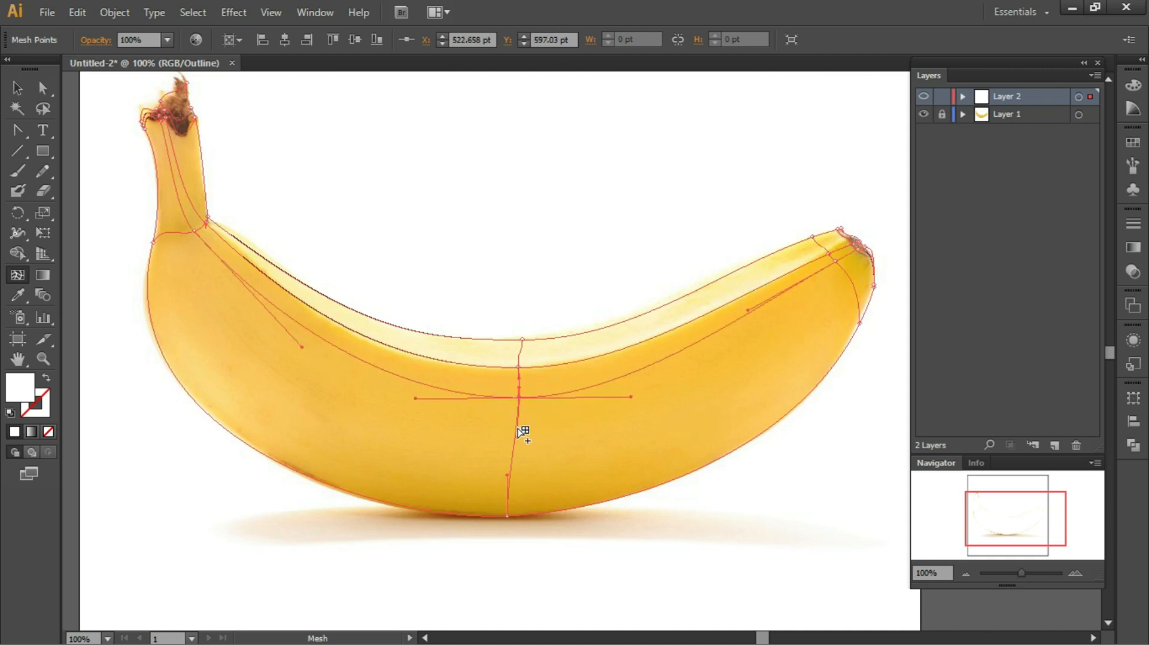
pyautogui.click(516, 428)
pyautogui.click(512, 459)
pyautogui.click(509, 485)
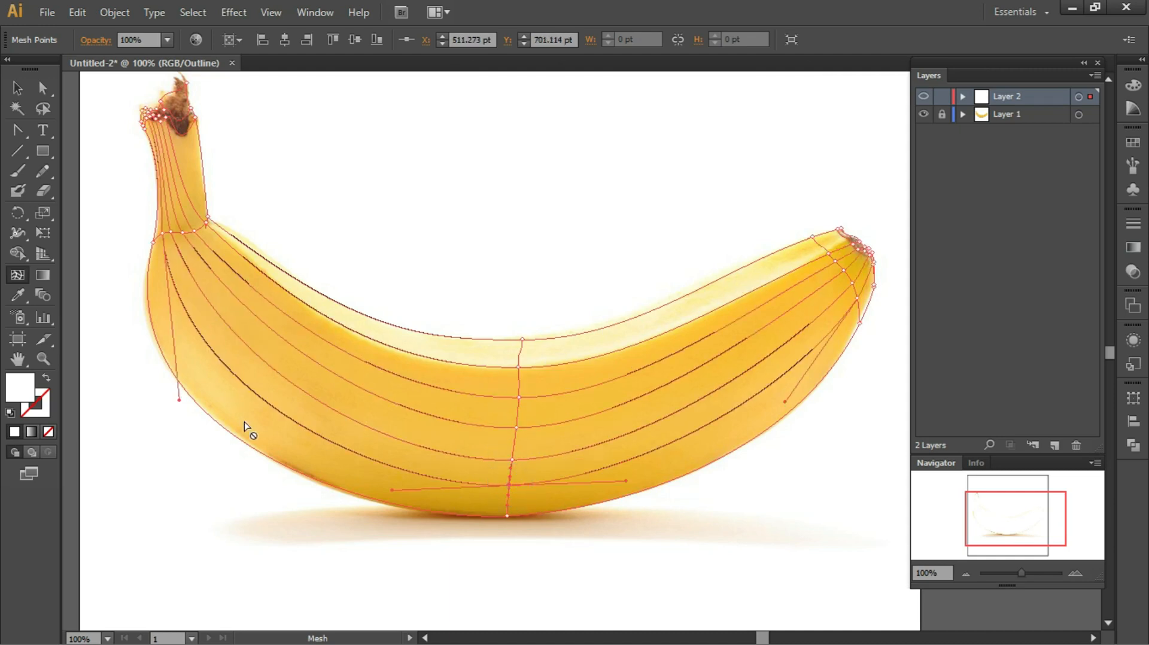
pyautogui.click(509, 500)
# Step: Add seven crosswise mesh lines along the banana's body and one across the middle of the stem
pyautogui.click(779, 273)
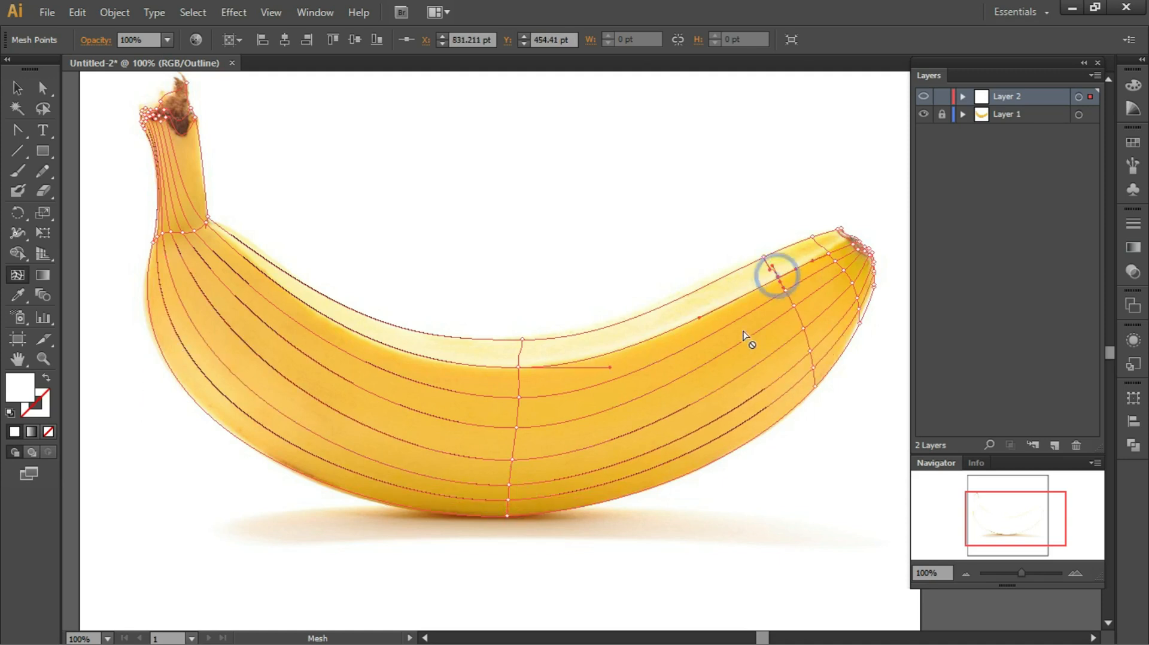
pyautogui.click(677, 328)
pyautogui.click(600, 358)
pyautogui.click(436, 361)
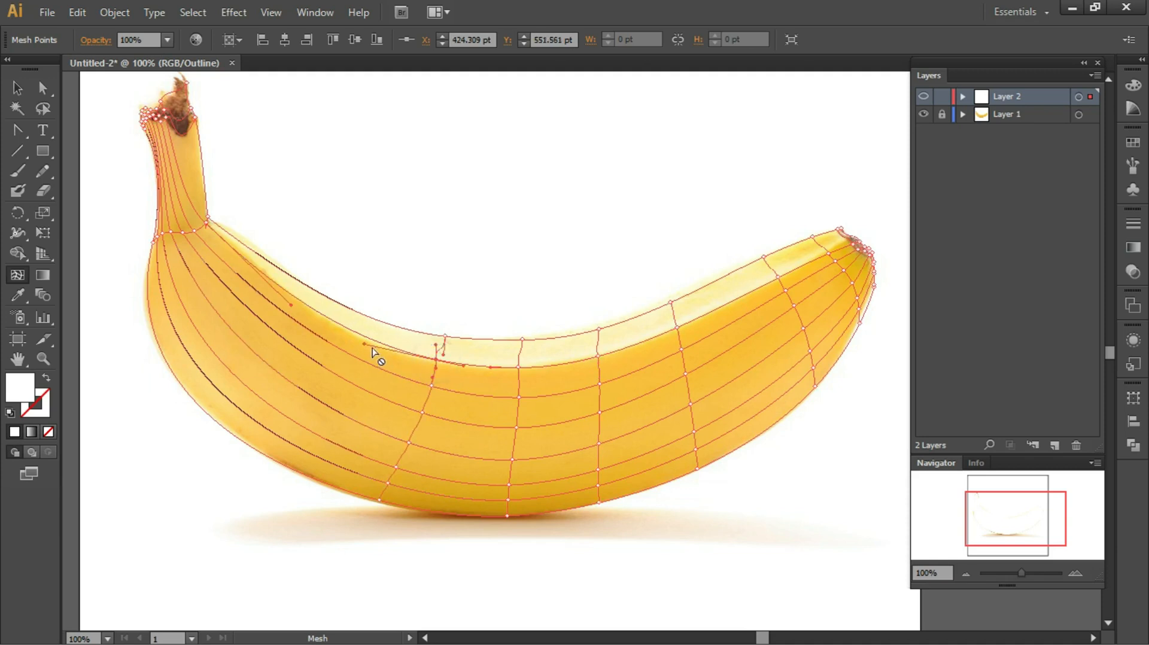
pyautogui.click(363, 335)
pyautogui.click(286, 292)
pyautogui.click(240, 252)
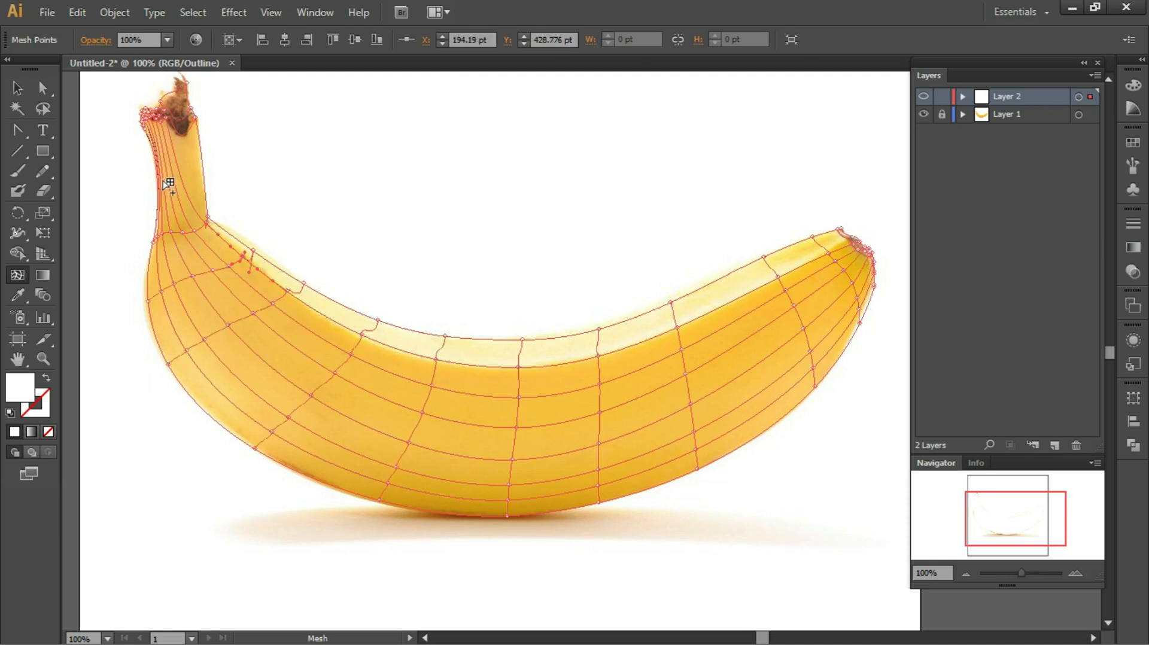
pyautogui.click(180, 174)
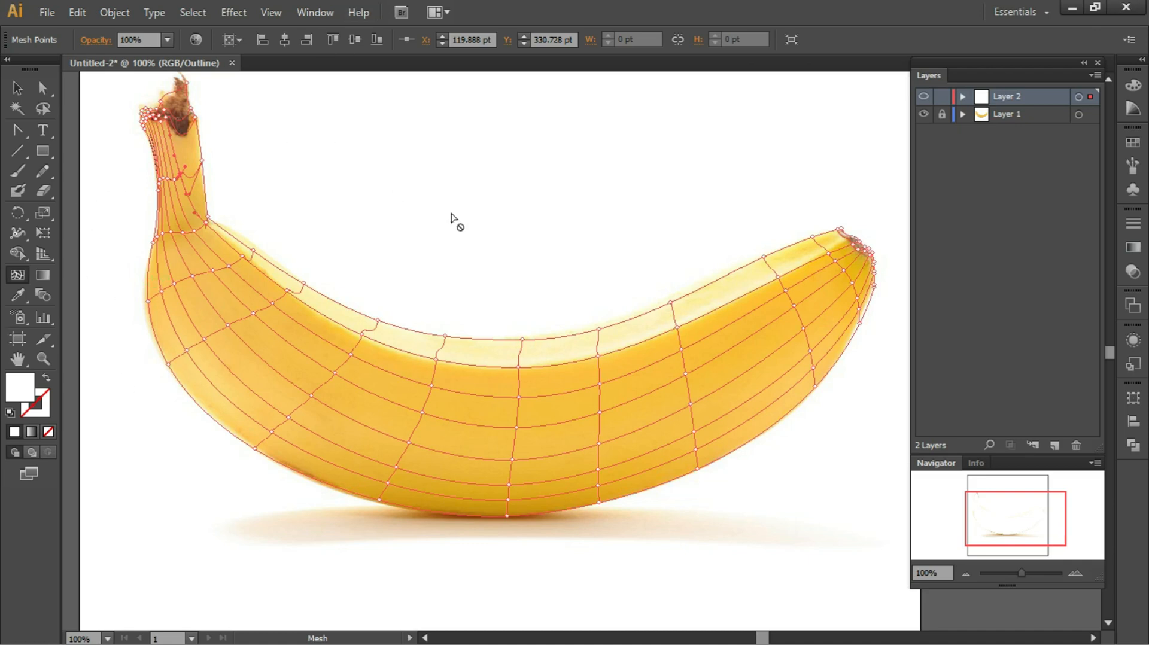
# Step: Shorten the Layers panel and examine the mesh at the banana's tip and underside
pyautogui.hotkey('ctrl', '=')
pyautogui.moveTo(866, 230); pyautogui.dragTo(492, 292)
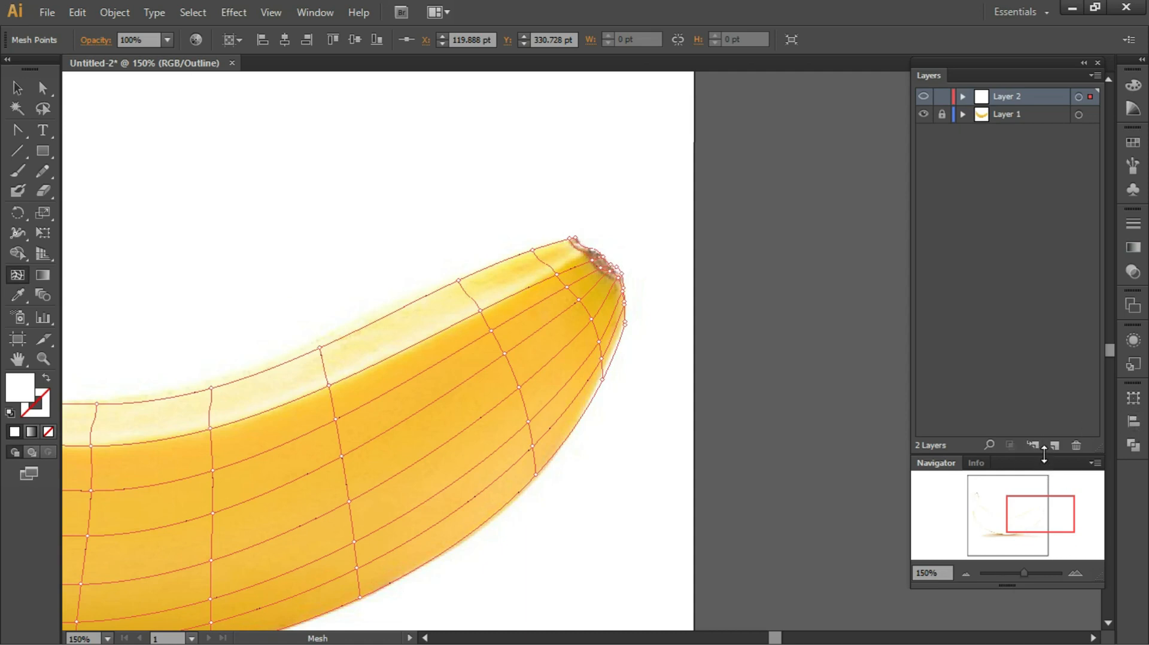
pyautogui.moveTo(1041, 588); pyautogui.dragTo(1032, 541)
pyautogui.moveTo(1064, 469); pyautogui.dragTo(1015, 488)
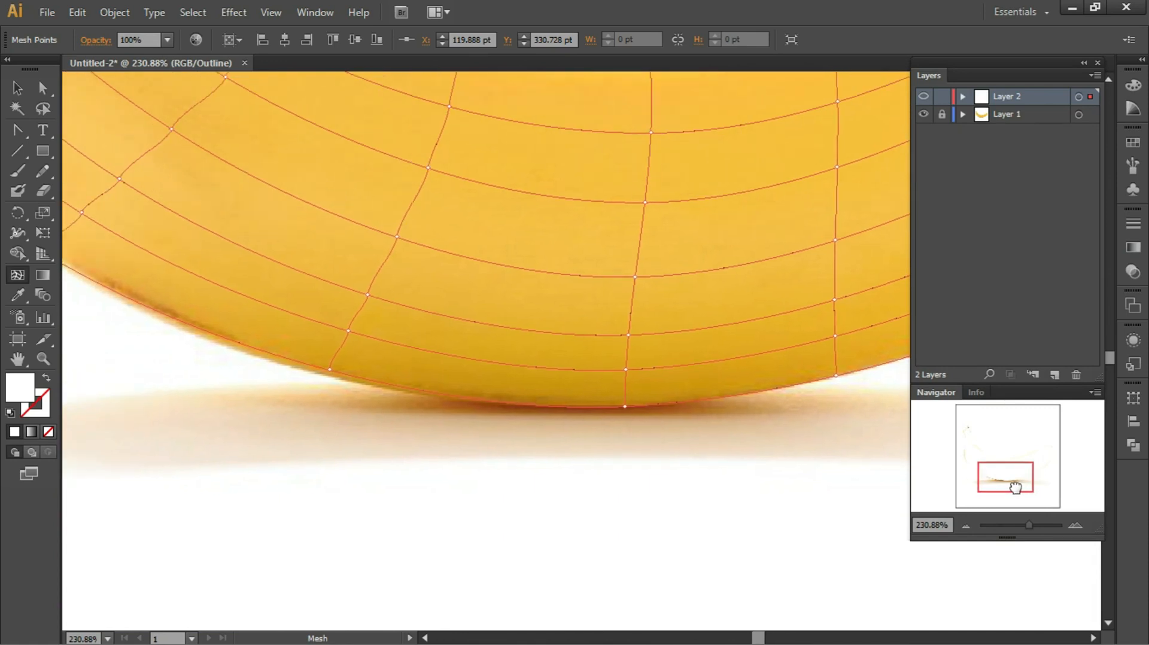
pyautogui.hotkey('ctrl', '1')
pyautogui.moveTo(768, 274); pyautogui.dragTo(624, 423)
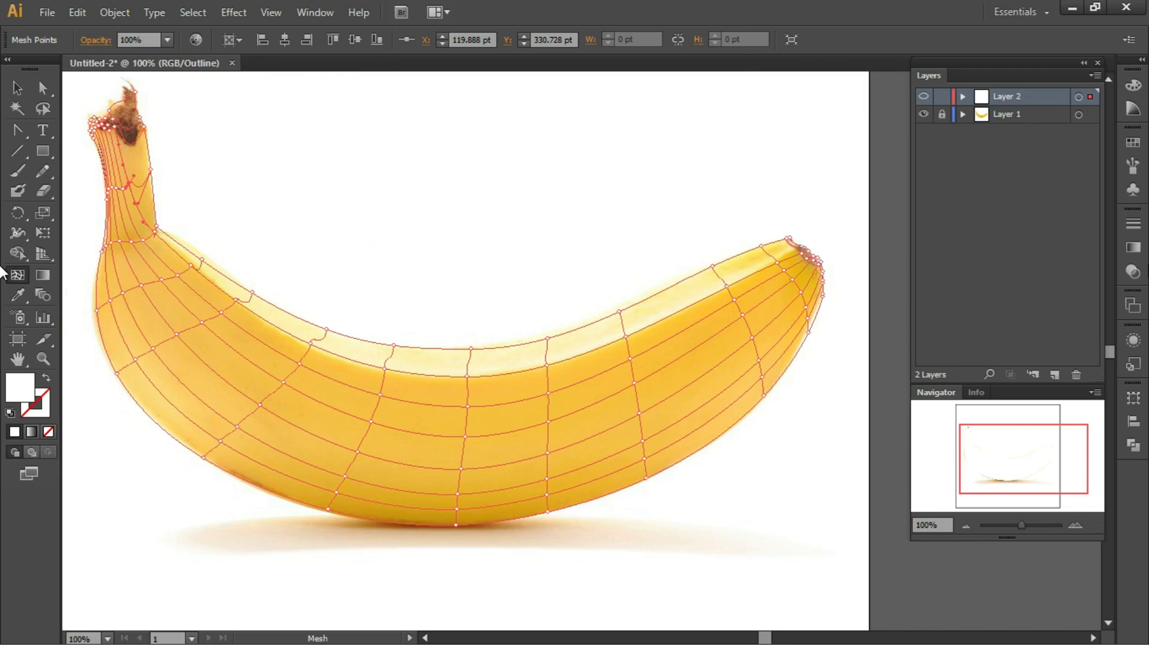
# Step: Color the uppermost mesh point at the banana's tip with a light beige sampled from the photo
pyautogui.click(42, 88)
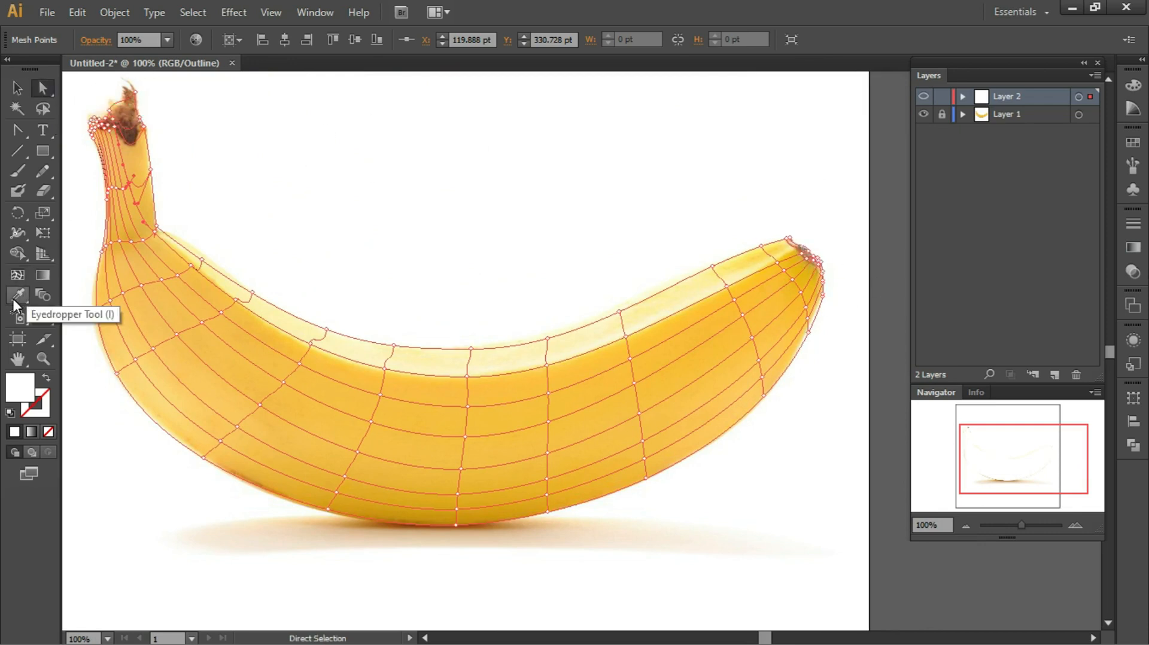
pyautogui.click(793, 240)
pyautogui.hotkey('ctrl', 'space')
pyautogui.moveTo(530, 192); pyautogui.dragTo(865, 457)
pyautogui.click(782, 173)
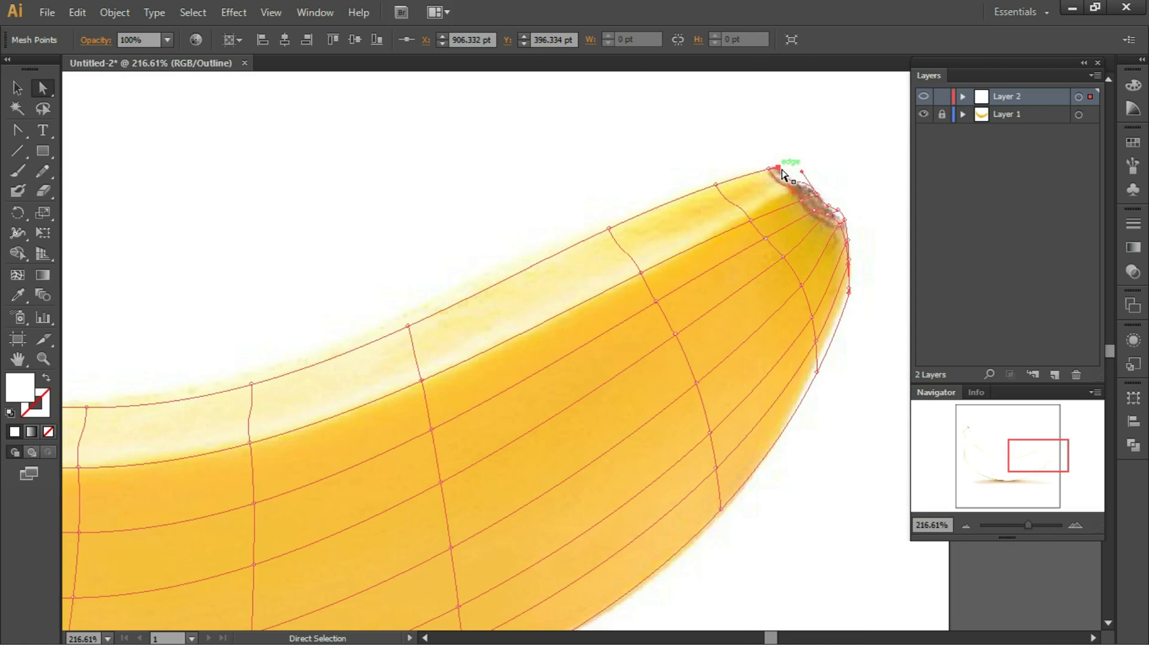
pyautogui.press('i')
pyautogui.click(800, 174)
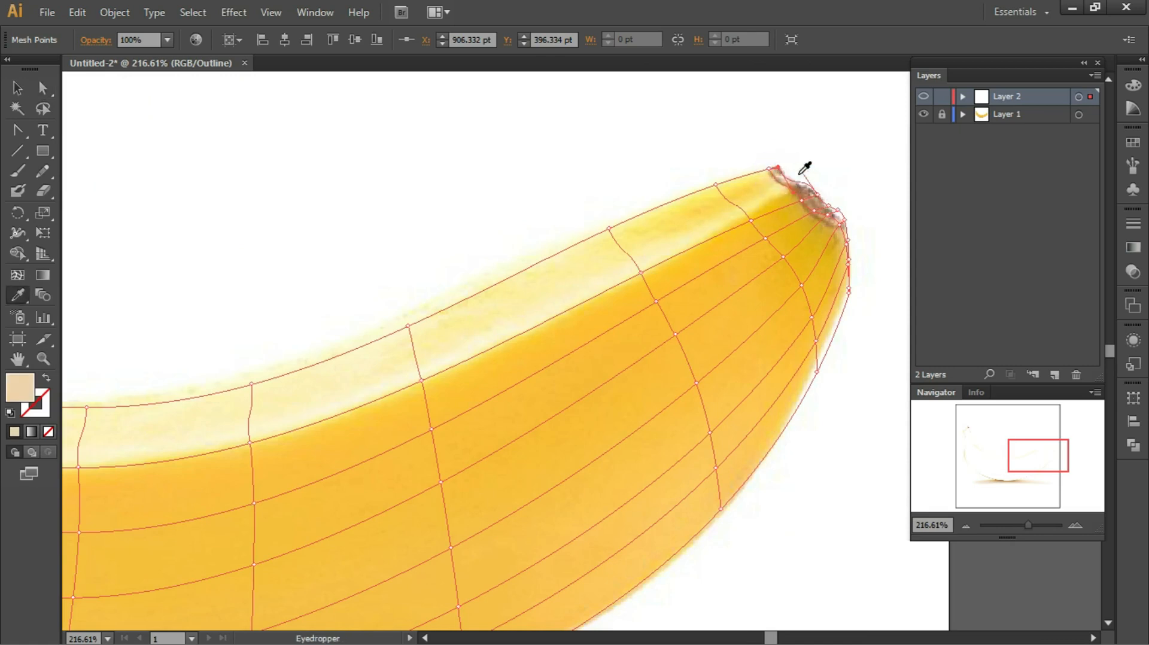
# Step: Color the adjacent mesh point on the tip's upper edge with a dark brown sampled from the photo
pyautogui.press('a')
pyautogui.click(769, 169)
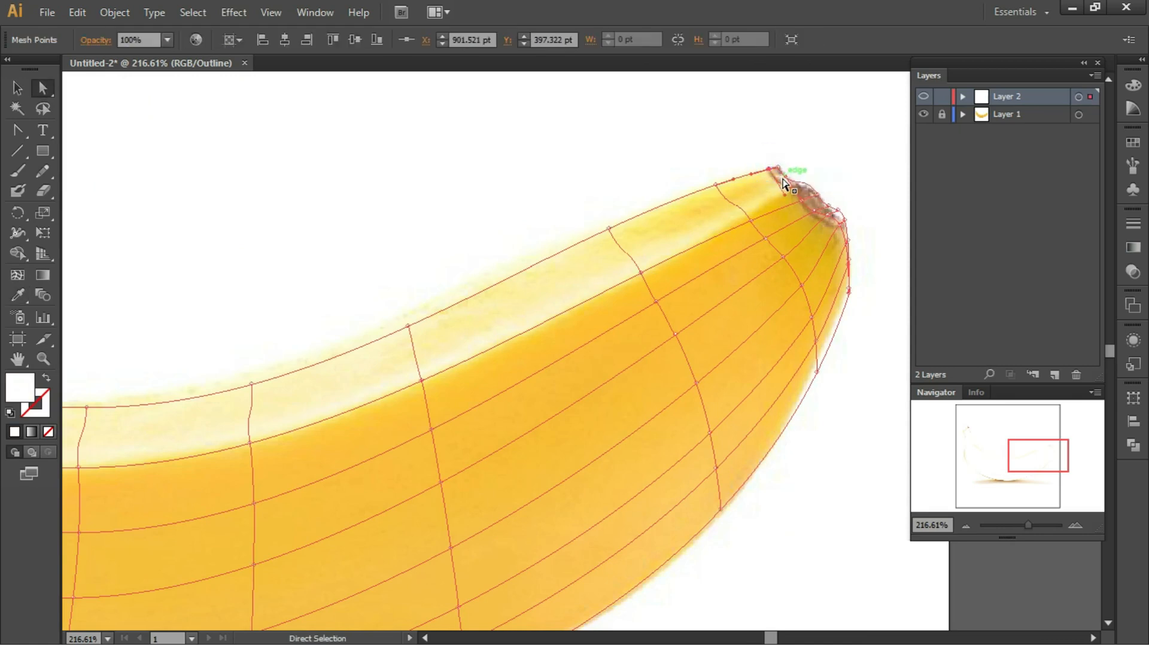
pyautogui.press('i')
pyautogui.click(782, 178)
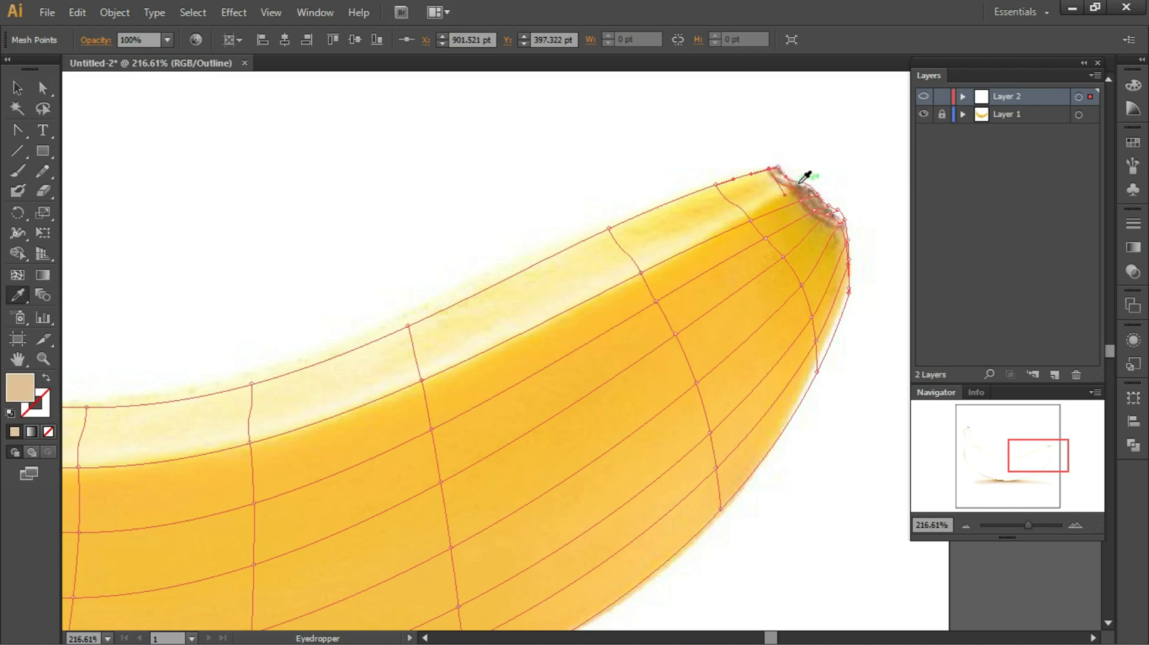
pyautogui.click(802, 183)
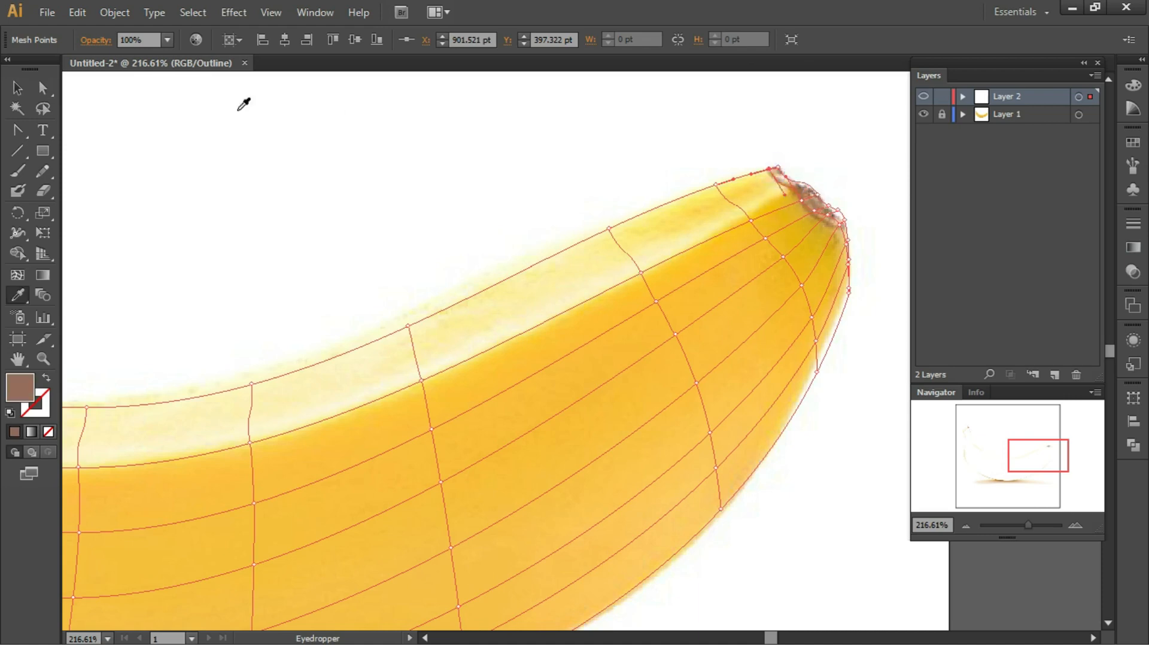
# Step: Color the mesh point where the ridge line meets the dark tip with a sampled reddish brown
pyautogui.press('a')
pyautogui.click(808, 197)
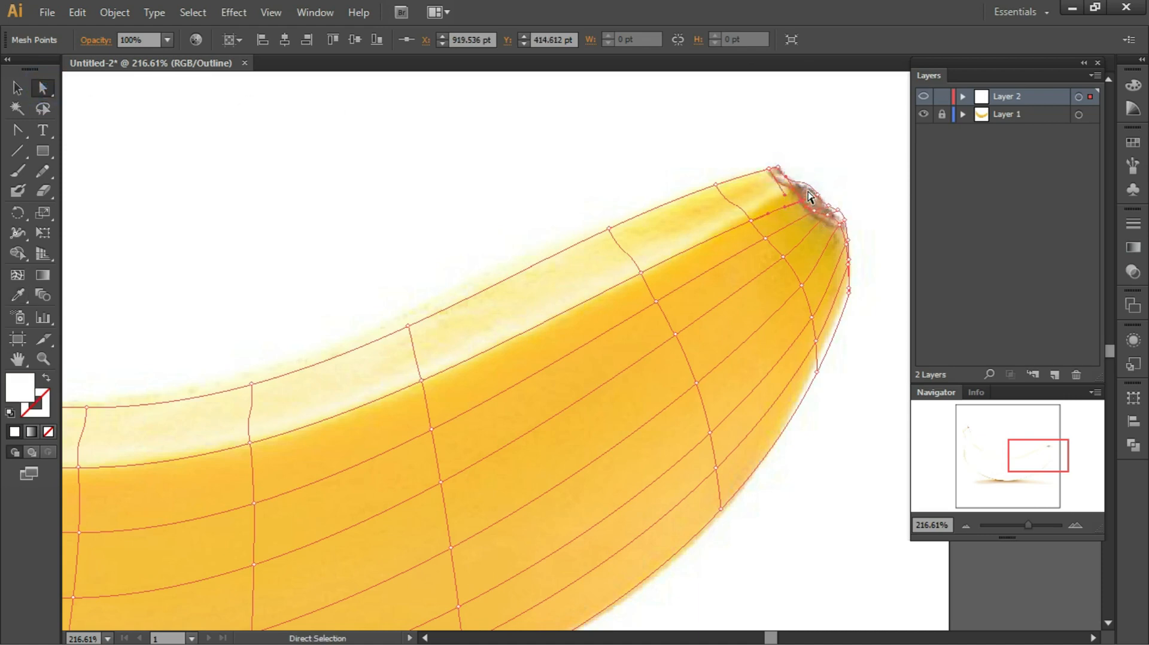
pyautogui.press('i')
pyautogui.click(806, 187)
pyautogui.click(24, 91)
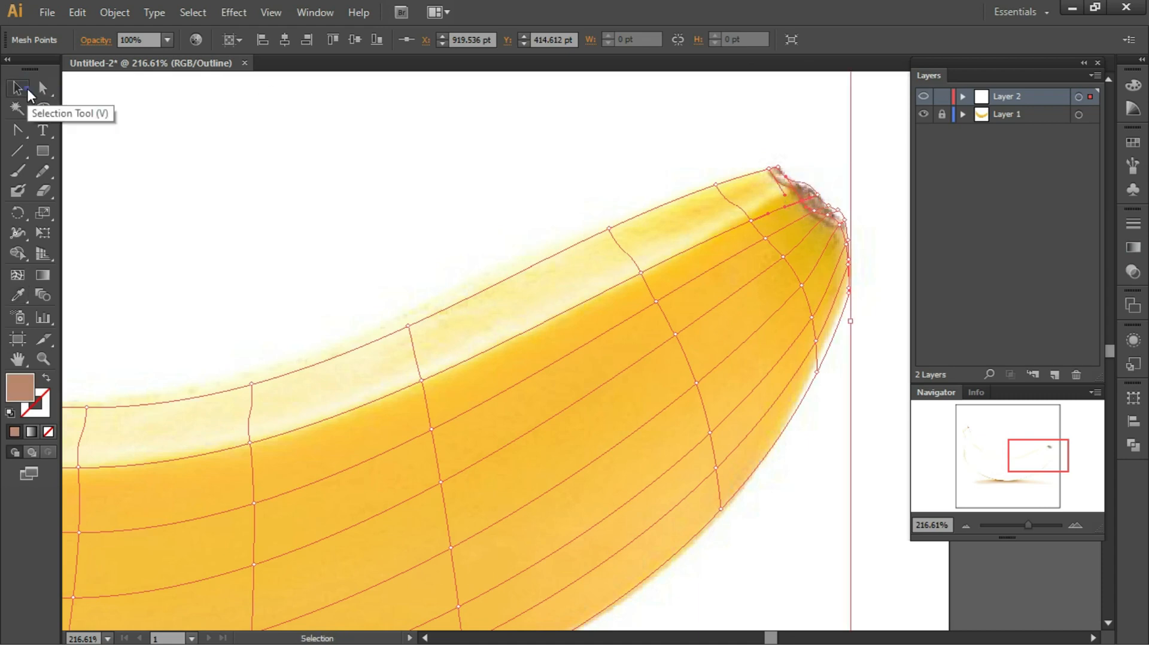
pyautogui.click(811, 207)
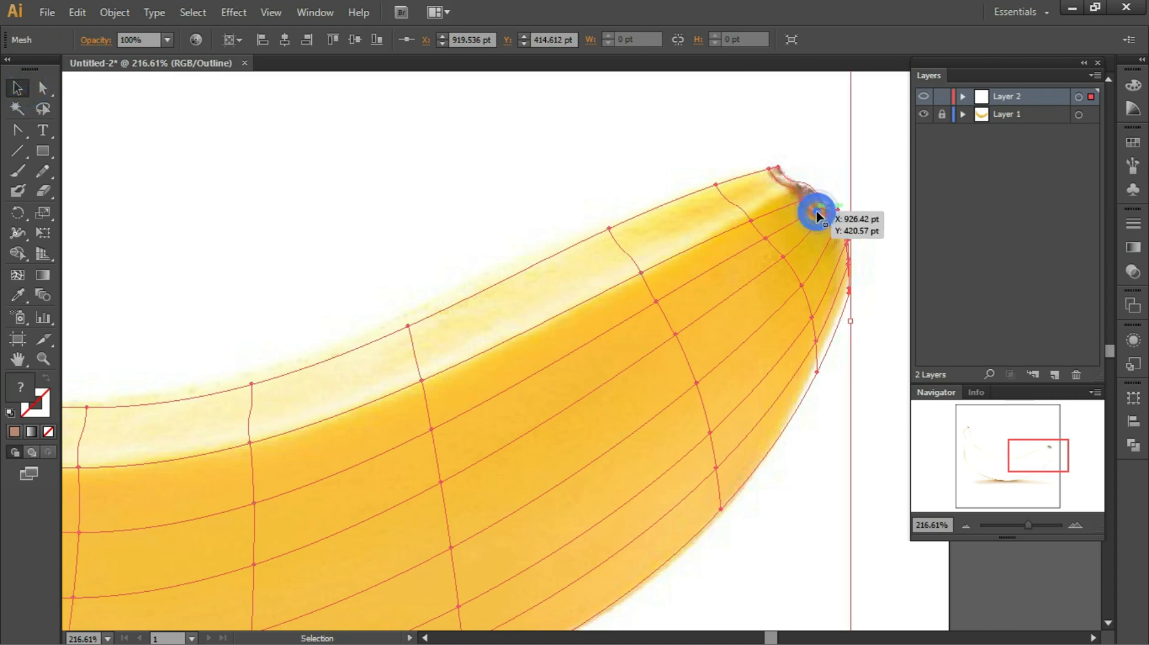
pyautogui.press('i')
pyautogui.click(814, 205)
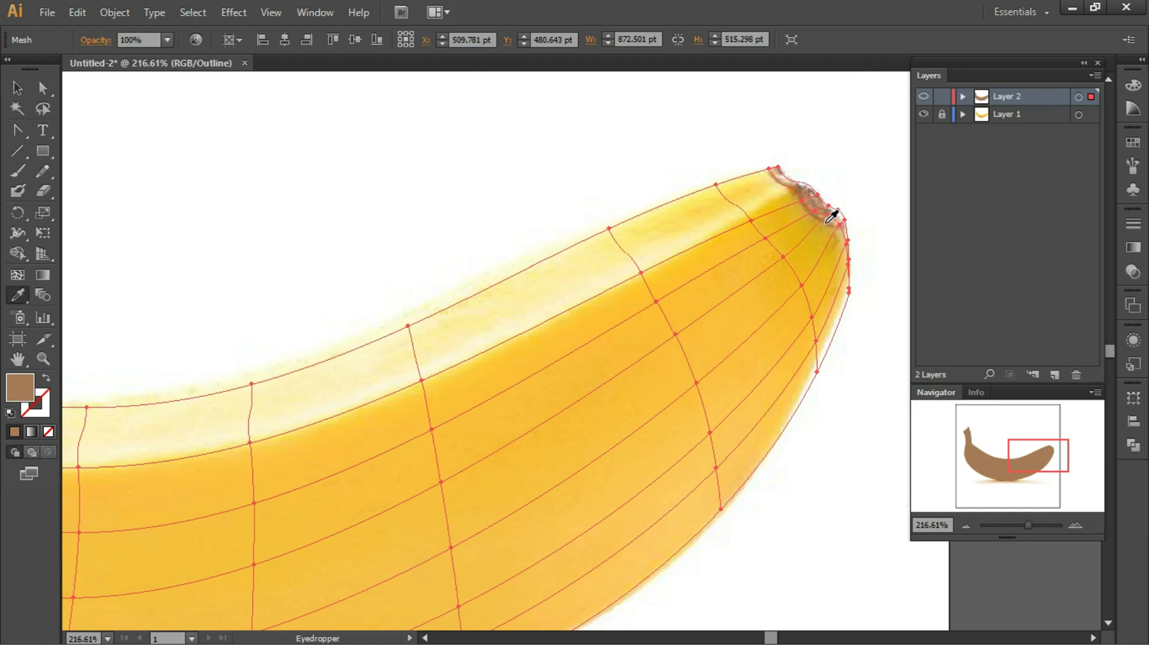
pyautogui.click(833, 211)
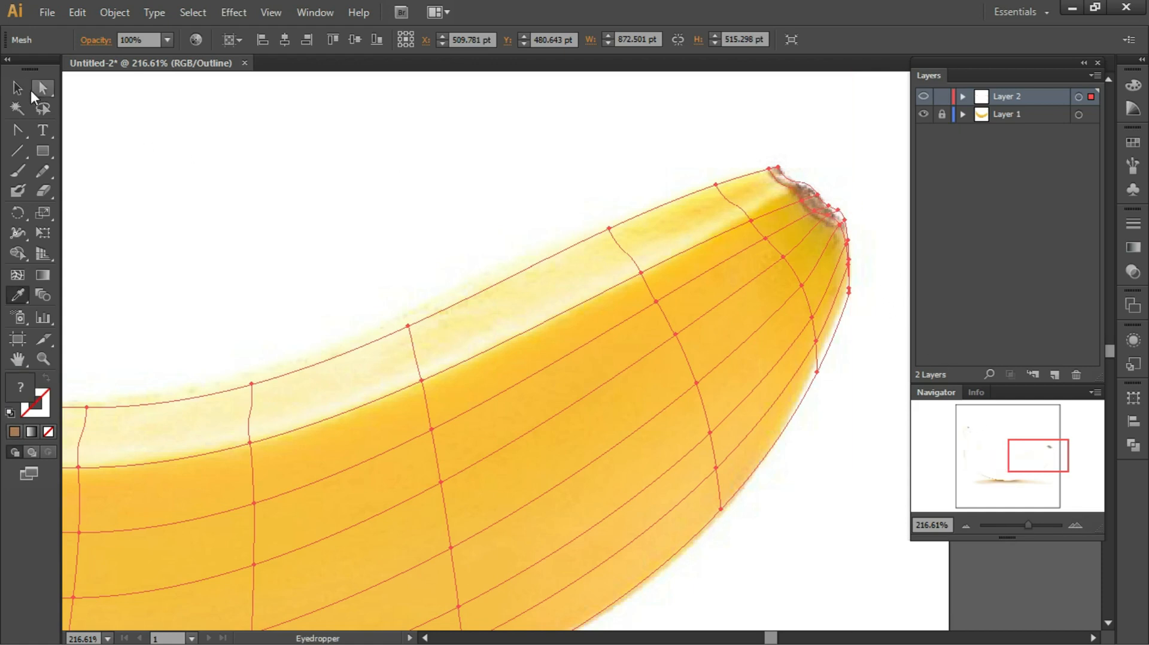
# Step: Color the mesh point at the lower end of the dark tip with a tan brown sampled from the photo
pyautogui.click(841, 225)
pyautogui.press('i')
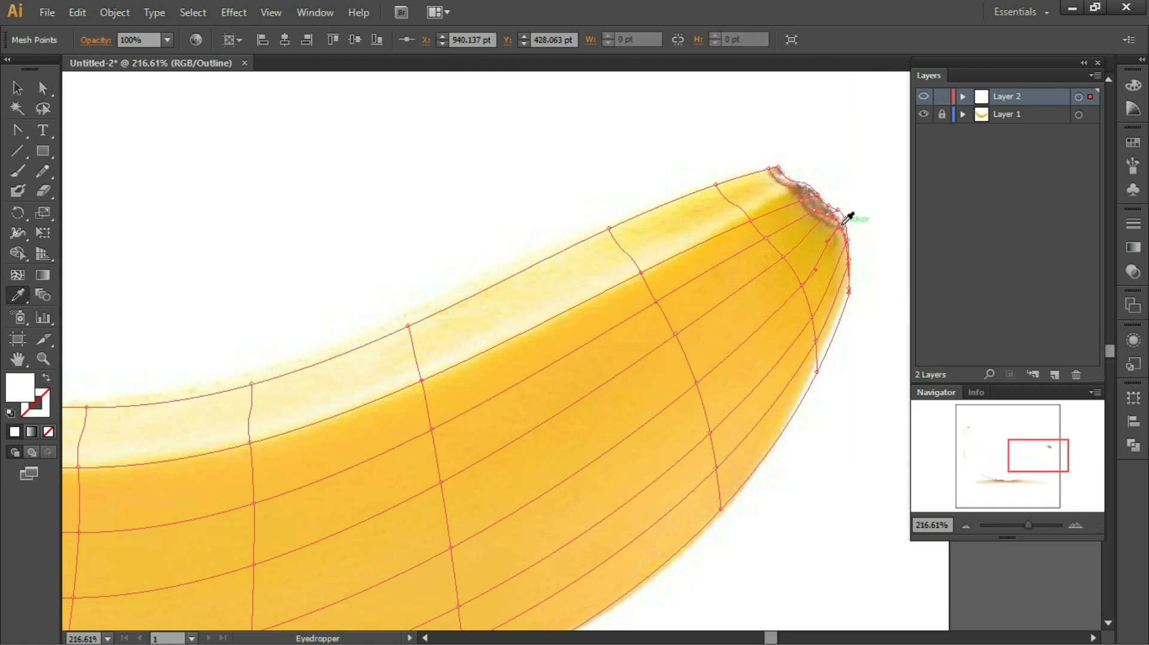
pyautogui.click(843, 218)
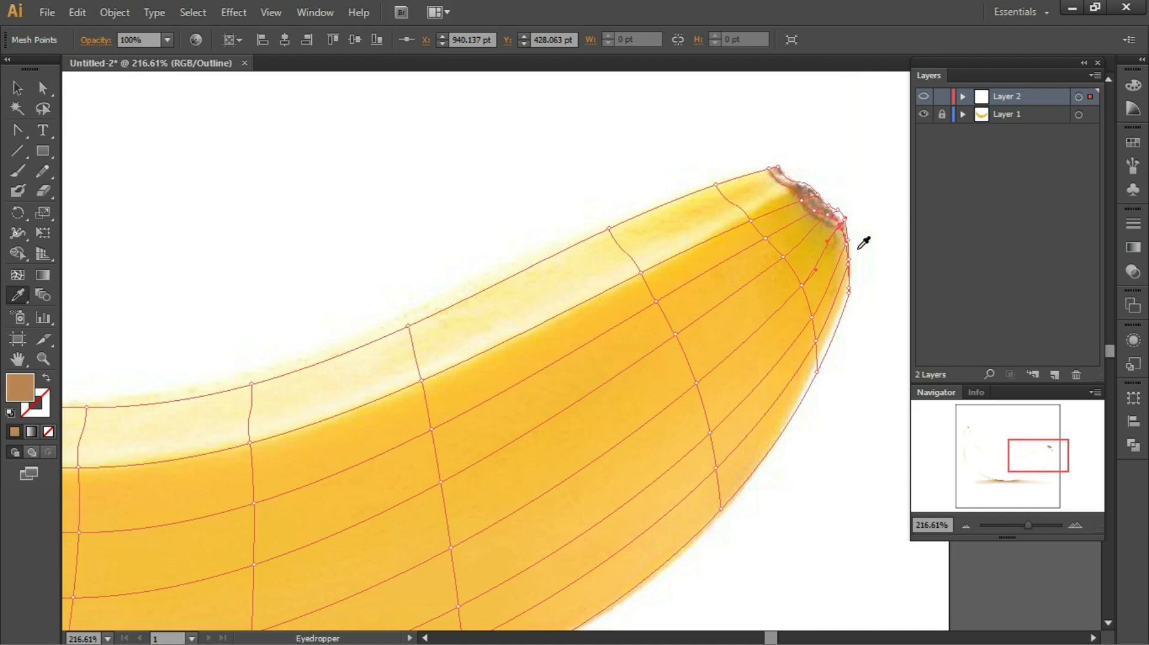
# Step: Color the lower mesh points of the first column below the dark tip, from the outer edge upward, with sampled photo colors
pyautogui.click(818, 373)
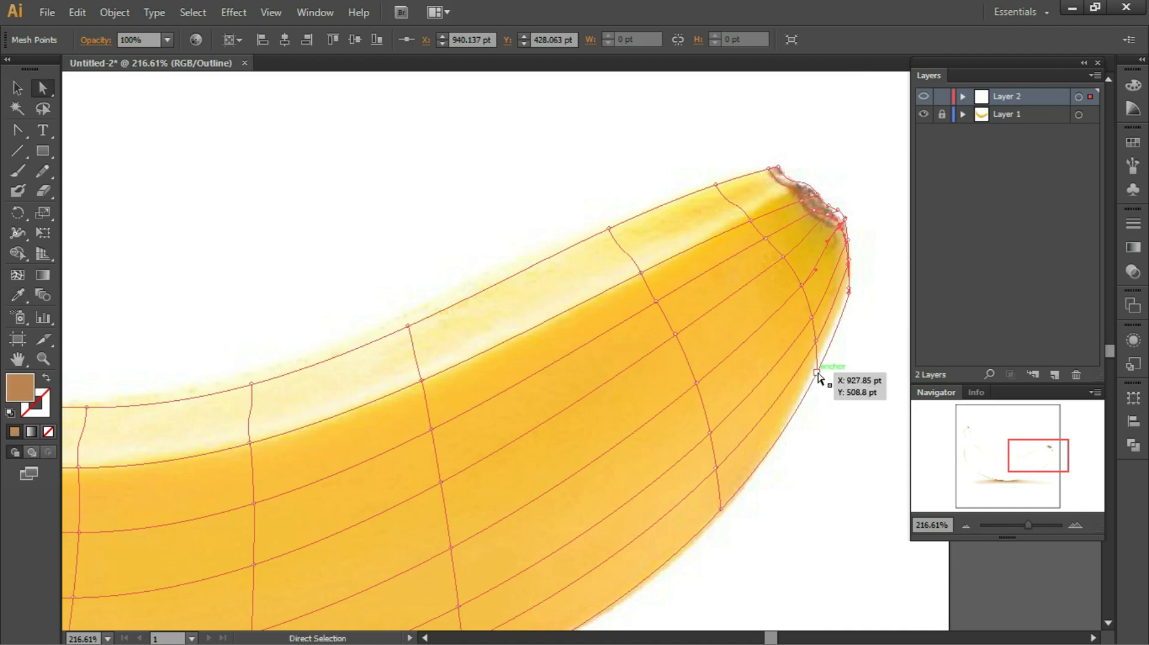
pyautogui.click(817, 338)
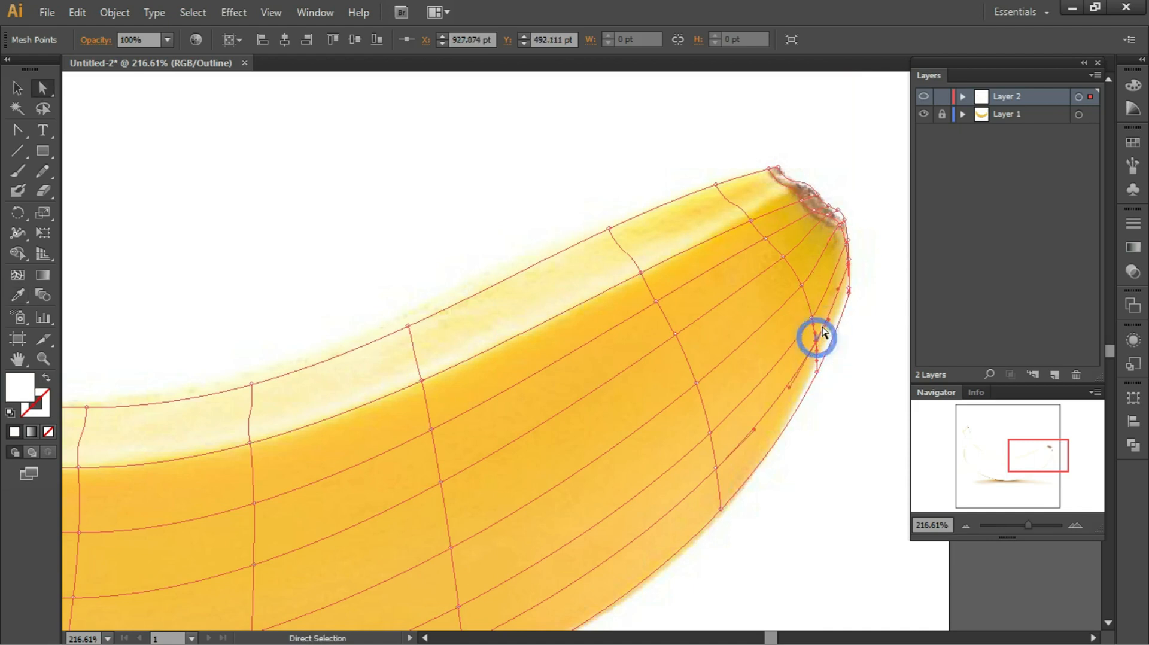
pyautogui.keyDown('ctrl'); pyautogui.click(812, 318); pyautogui.keyUp('ctrl')
pyautogui.click(816, 300)
pyautogui.keyDown('ctrl'); pyautogui.click(806, 293); pyautogui.keyUp('ctrl')
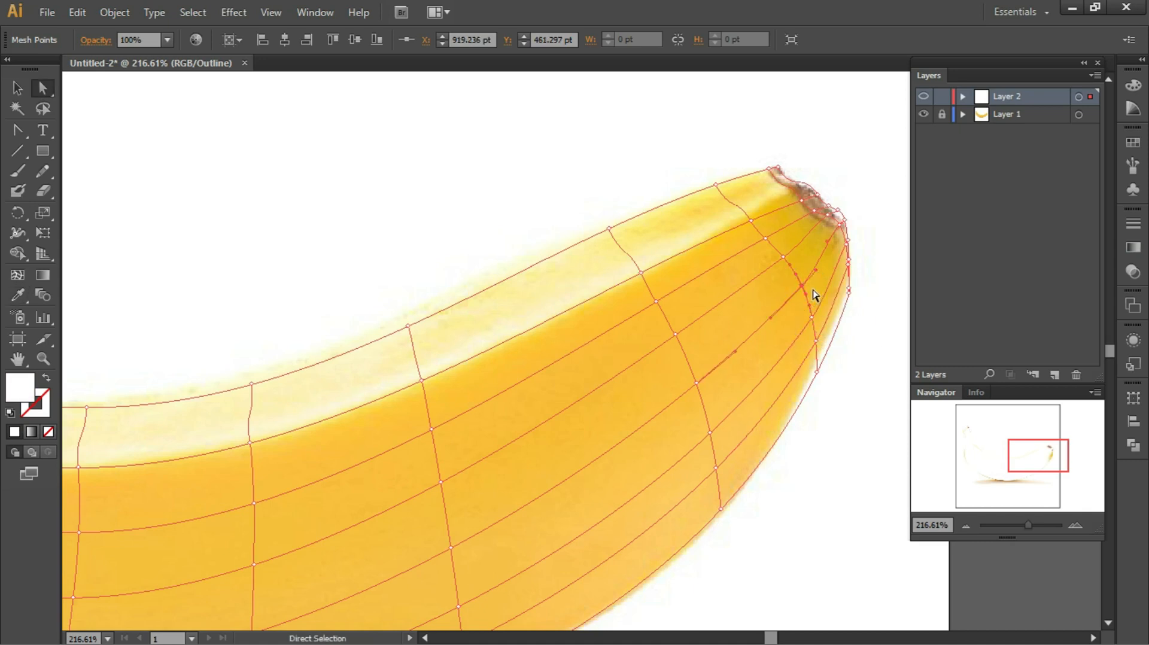
pyautogui.click(820, 288)
# Step: Color the upper mesh points of the first column below the tip, up to the upper edge, with yellows sampled from the photo
pyautogui.keyDown('ctrl'); pyautogui.click(784, 258); pyautogui.keyUp('ctrl')
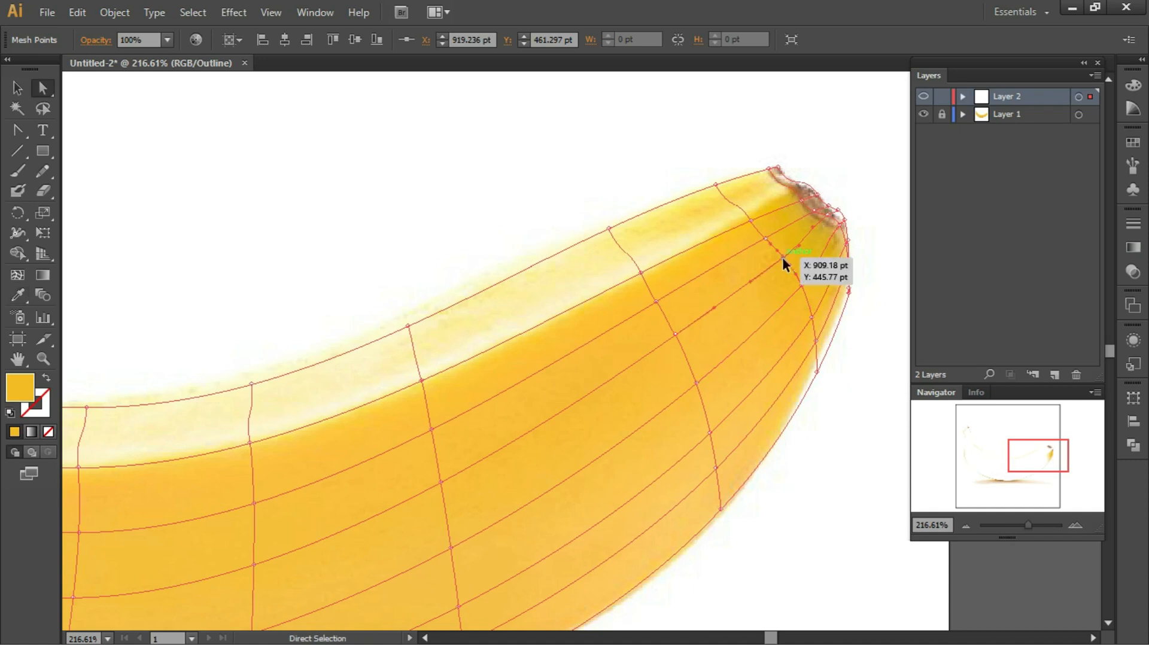
pyautogui.keyDown('ctrl'); pyautogui.click(766, 240); pyautogui.keyUp('ctrl')
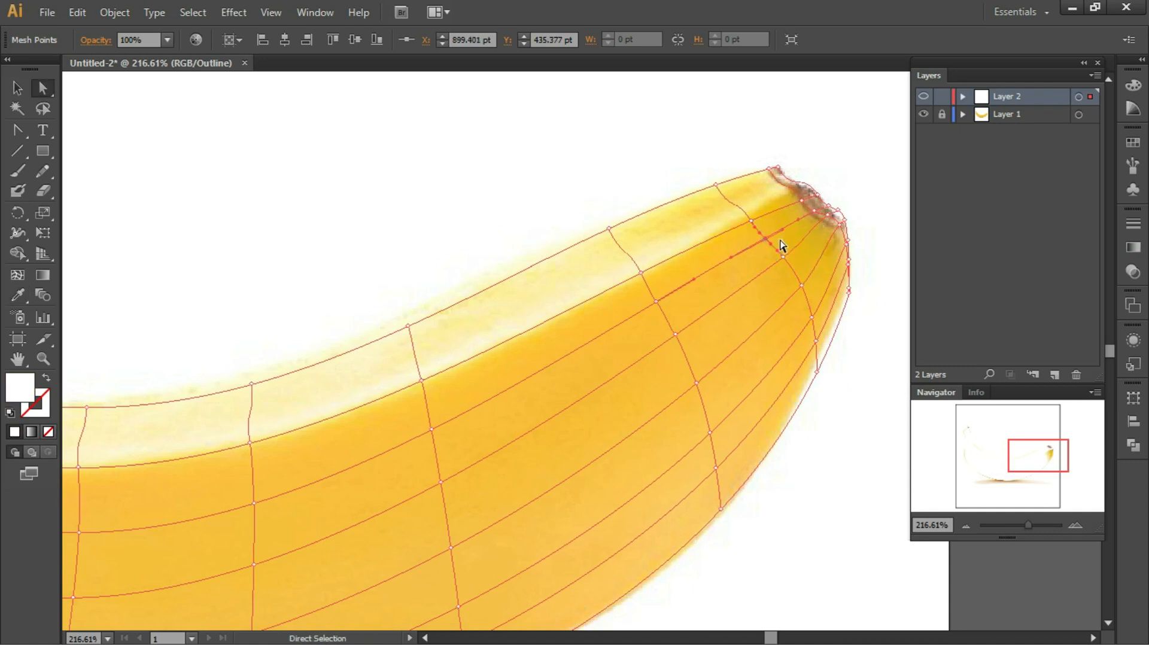
pyautogui.keyDown('ctrl'); pyautogui.click(752, 222); pyautogui.keyUp('ctrl')
pyautogui.click(766, 225)
pyautogui.keyDown('ctrl'); pyautogui.click(715, 186); pyautogui.keyUp('ctrl')
# Step: Color the upper-edge and ridge points of the second mesh column from the tip with colors sampled beside them
pyautogui.keyDown('ctrl'); pyautogui.click(610, 228); pyautogui.keyUp('ctrl')
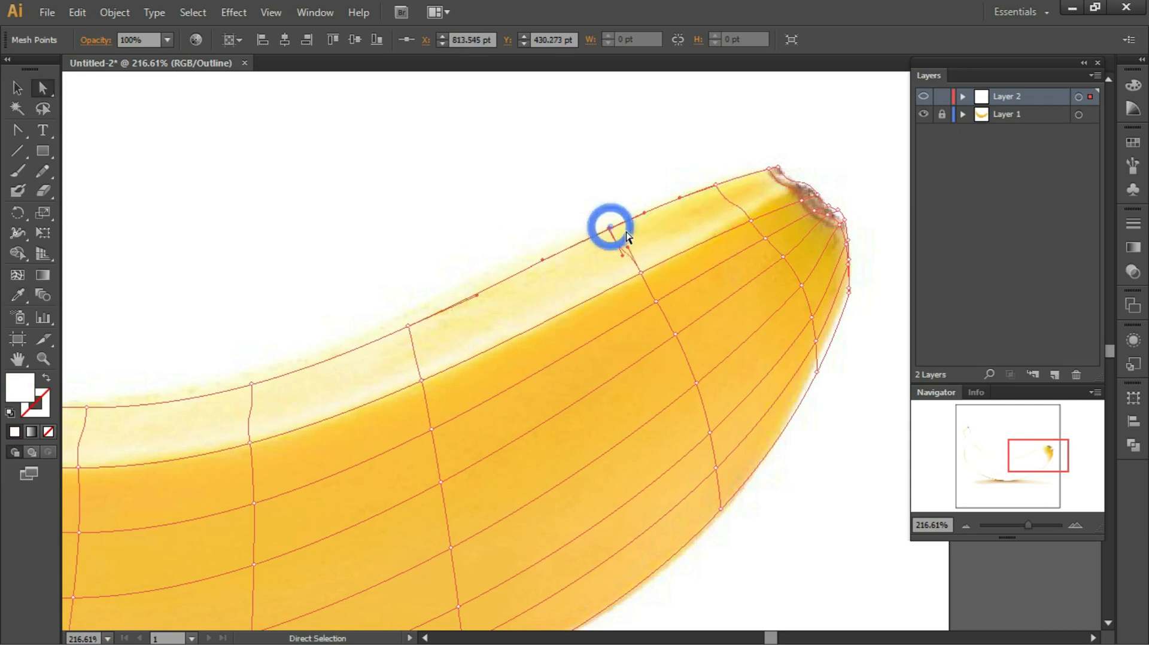
pyautogui.click(633, 222)
pyautogui.press('a')
pyautogui.click(642, 272)
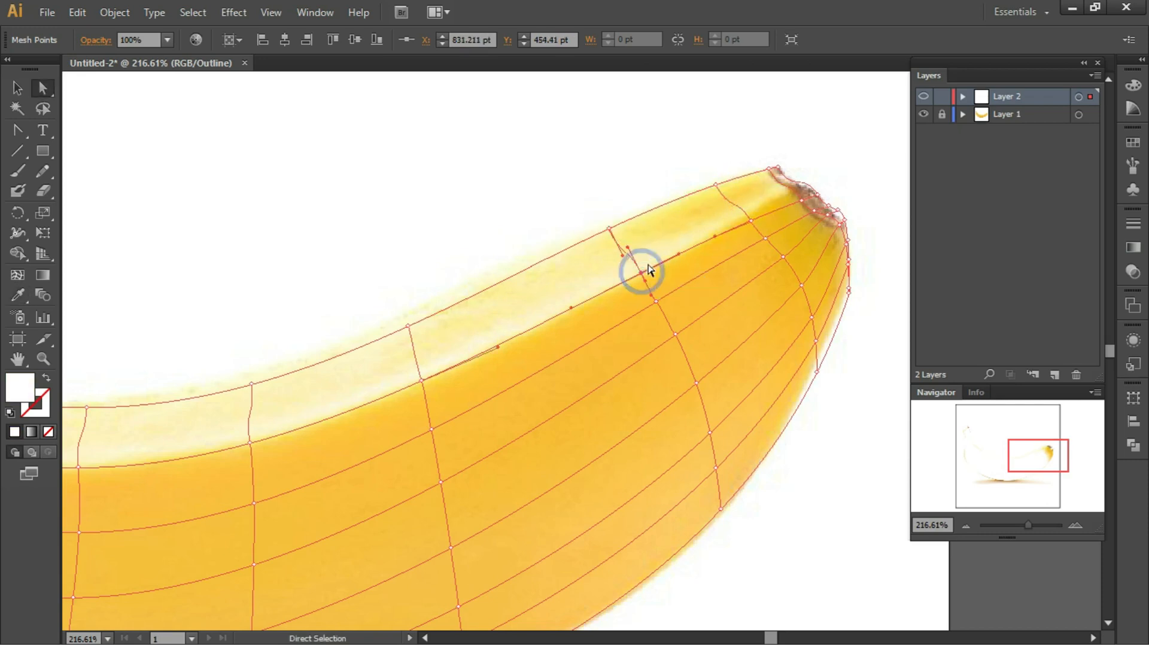
pyautogui.press('a')
# Step: Color the three mesh points just below the ridge in the second column from the tip with sampled golden yellow
pyautogui.moveTo(641, 271); pyautogui.dragTo(661, 296)
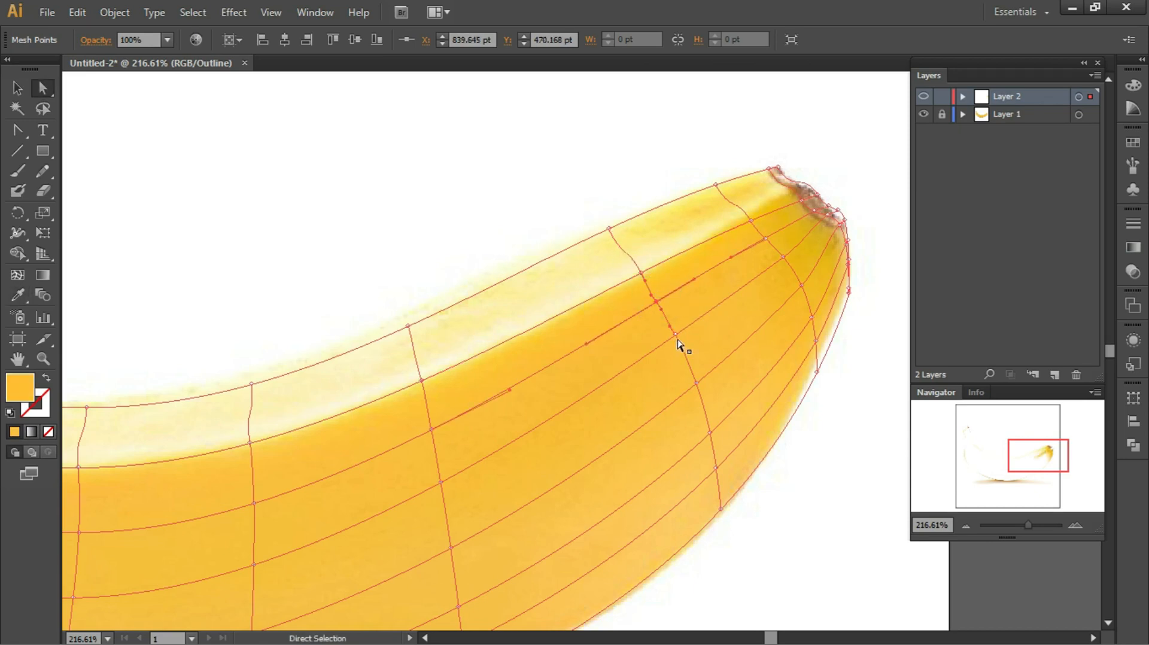
pyautogui.moveTo(677, 340); pyautogui.dragTo(697, 382)
pyautogui.press('a')
pyautogui.press('i')
# Step: Color the lowest three mesh points of the second column from the tip, down to the outer edge, with sampled photo colors
pyautogui.click(711, 434)
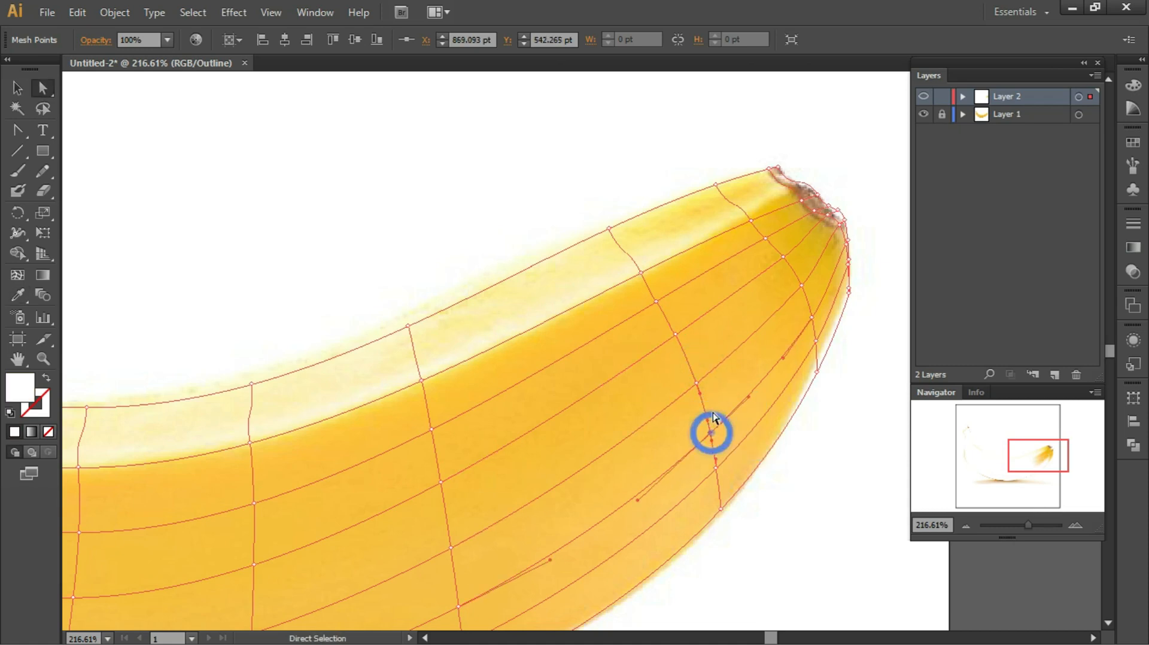
pyautogui.click(716, 411)
pyautogui.click(715, 469)
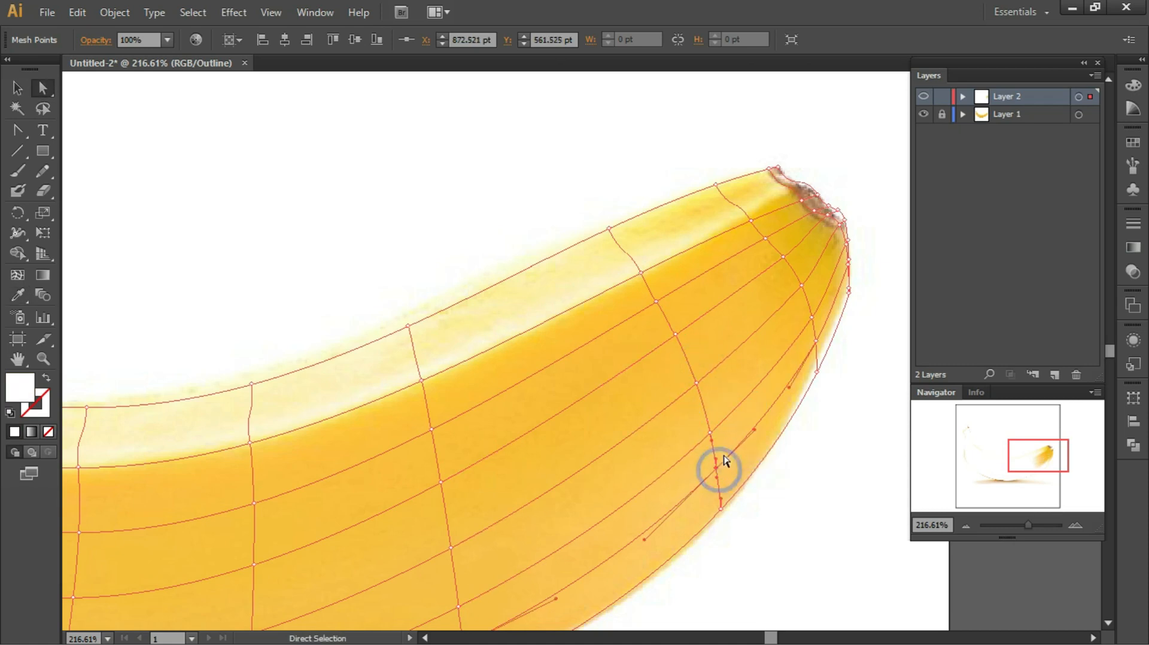
pyautogui.press('i')
pyautogui.click(729, 450)
pyautogui.press('a')
pyautogui.click(721, 507)
pyautogui.press('i')
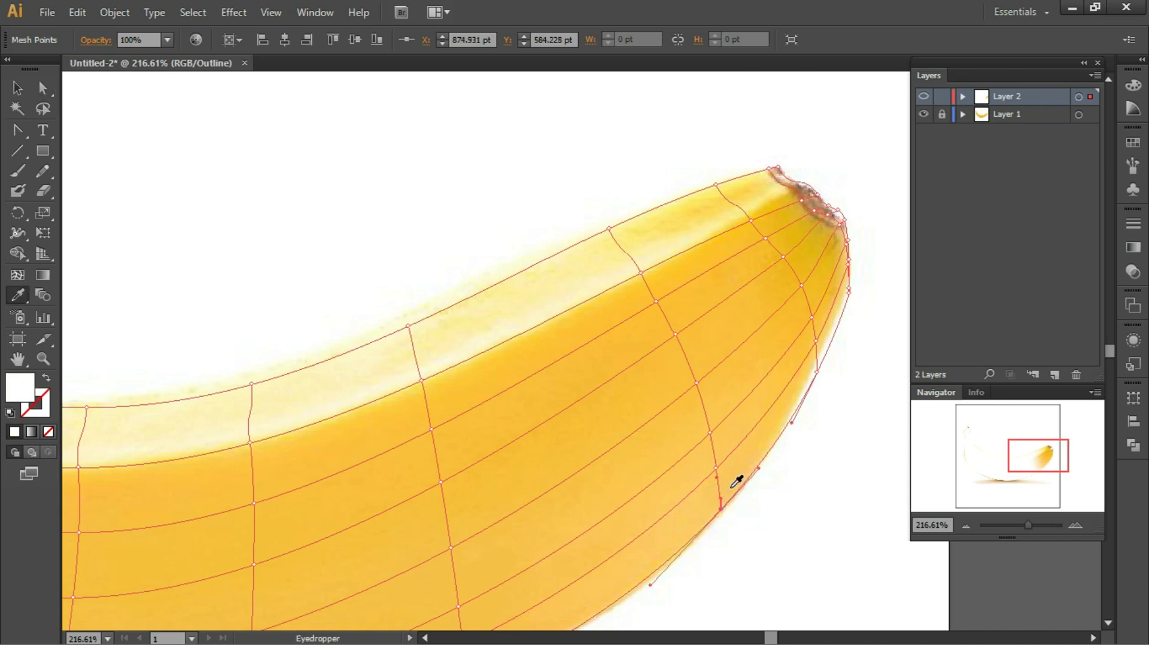
# Step: Color the upper four mesh points of the third column from the tip, starting at the upper edge, with sampled photo colors
pyautogui.click(408, 327)
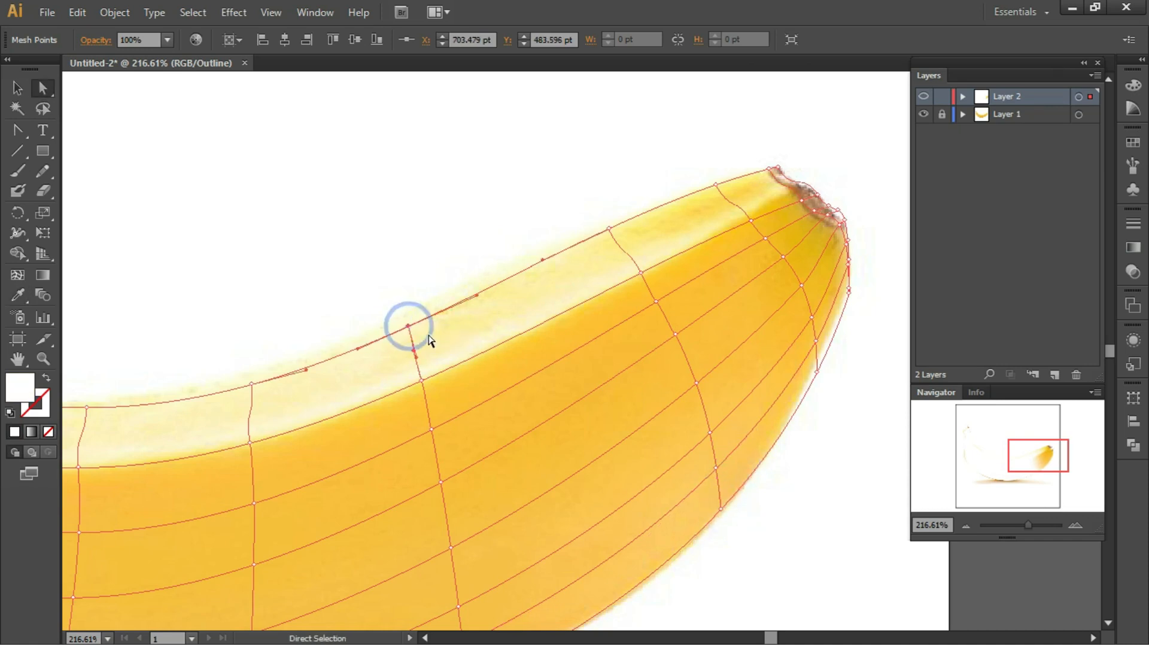
pyautogui.press('i')
pyautogui.click(421, 381)
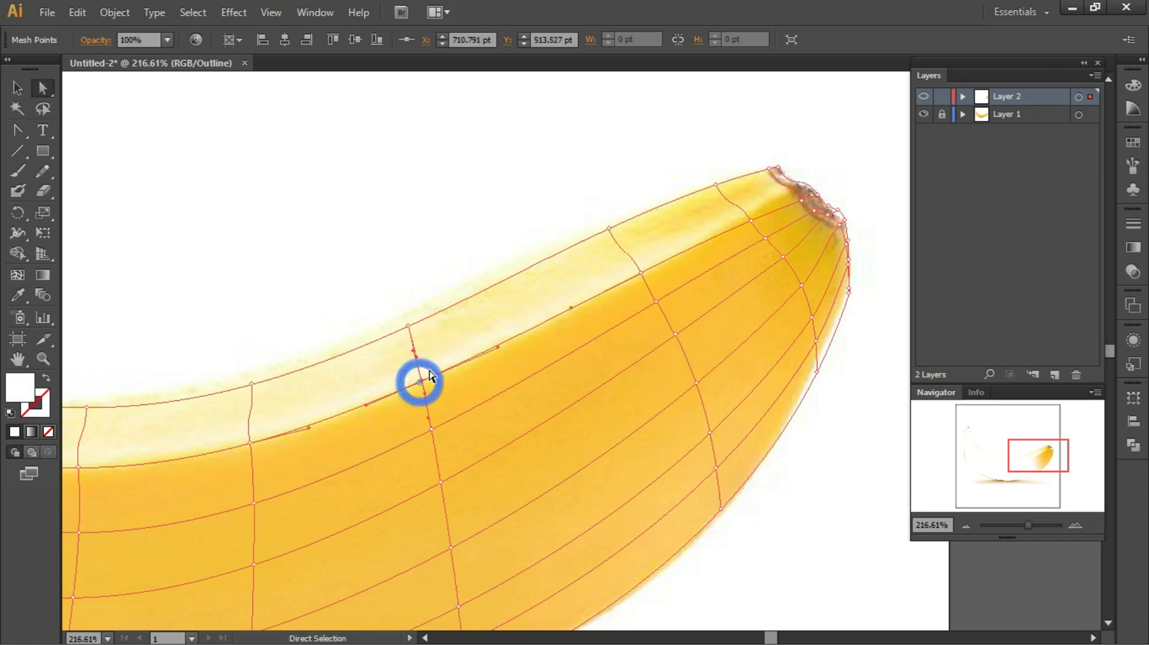
pyautogui.click(431, 426)
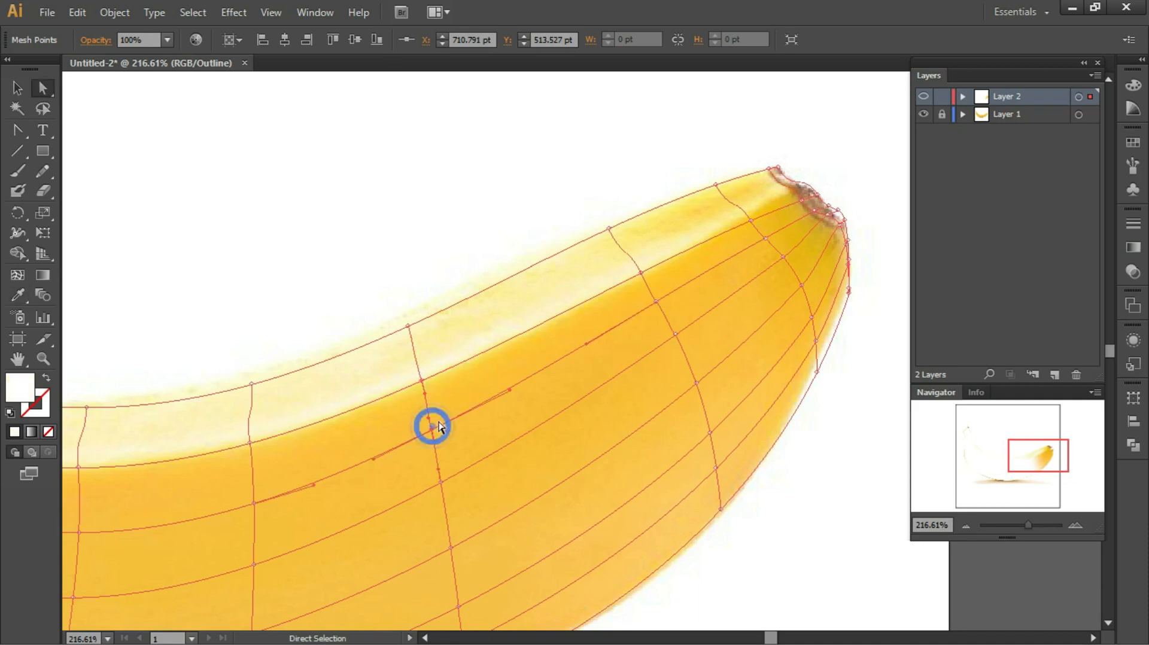
pyautogui.click(441, 423)
pyautogui.press('a')
pyautogui.click(441, 483)
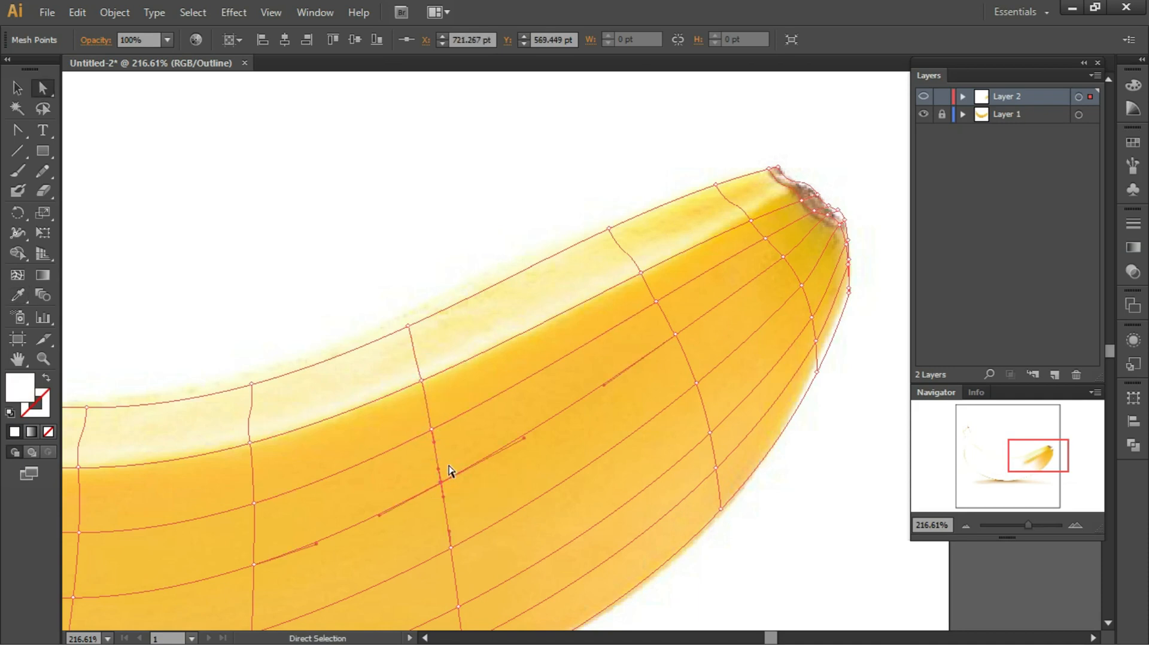
pyautogui.click(446, 466)
# Step: Color the fifth and sixth mesh points down the third column from the tip with yellows sampled from the photo
pyautogui.scroll(-5, 454, 464)
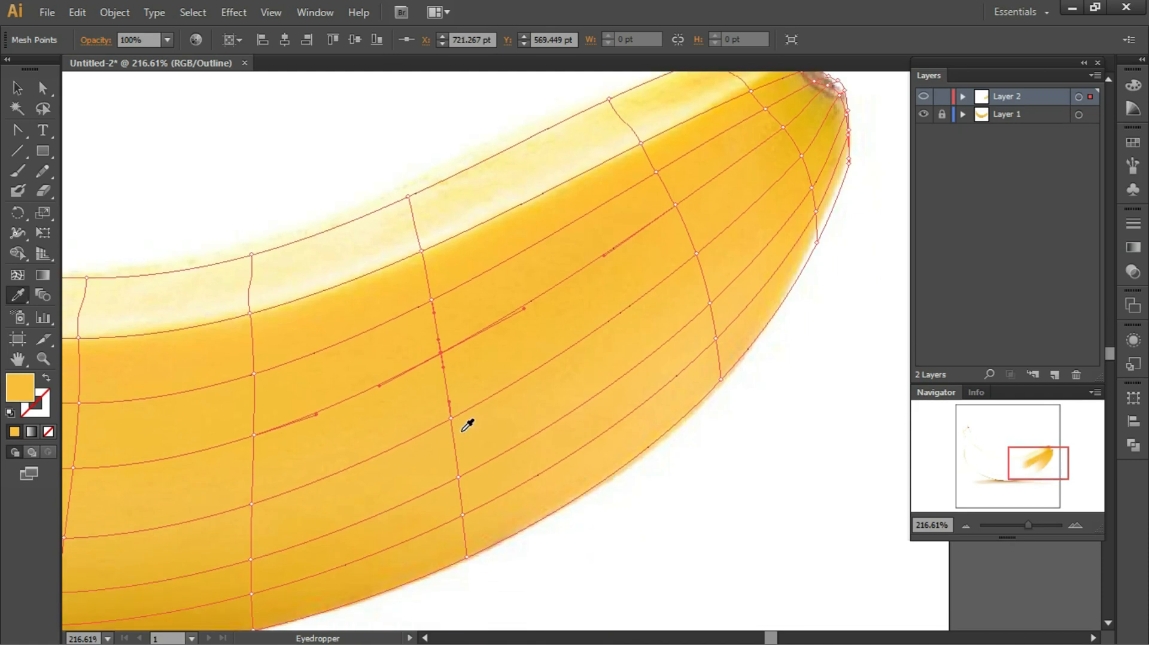
pyautogui.press('a')
pyautogui.click(451, 420)
pyautogui.press('i')
pyautogui.press('a')
pyautogui.click(459, 476)
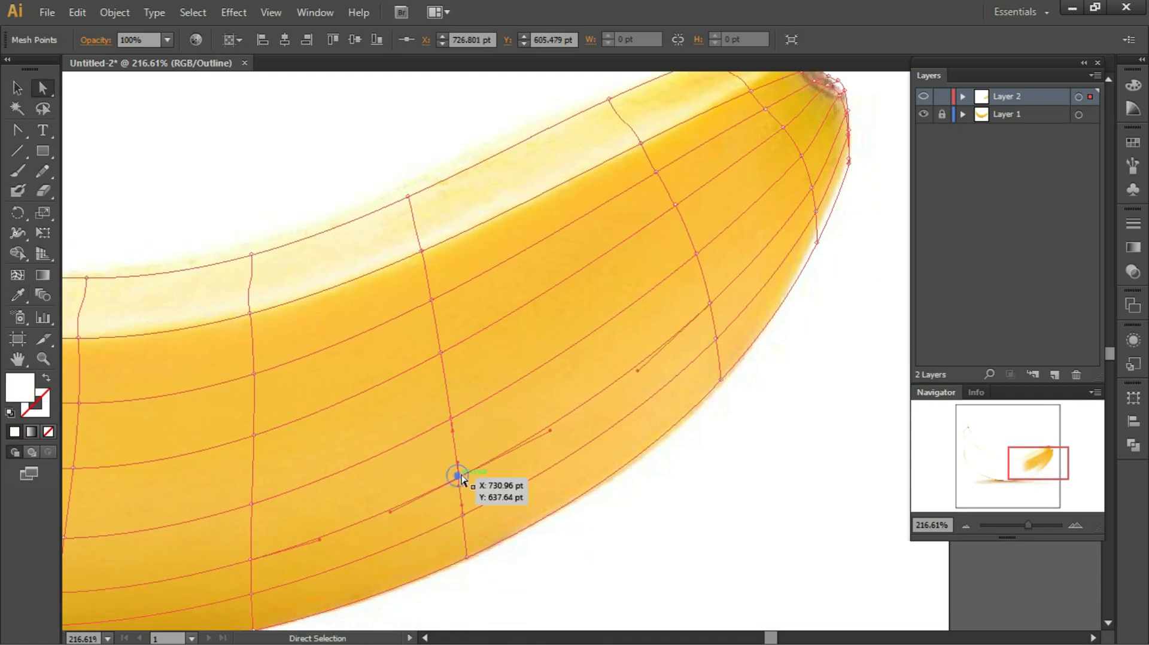
# Step: Color the lowest two mesh points of the third column from the tip with golden yellows sampled beside them
pyautogui.press('a')
pyautogui.click(463, 515)
pyautogui.press('i')
pyautogui.click(467, 511)
pyautogui.press('a')
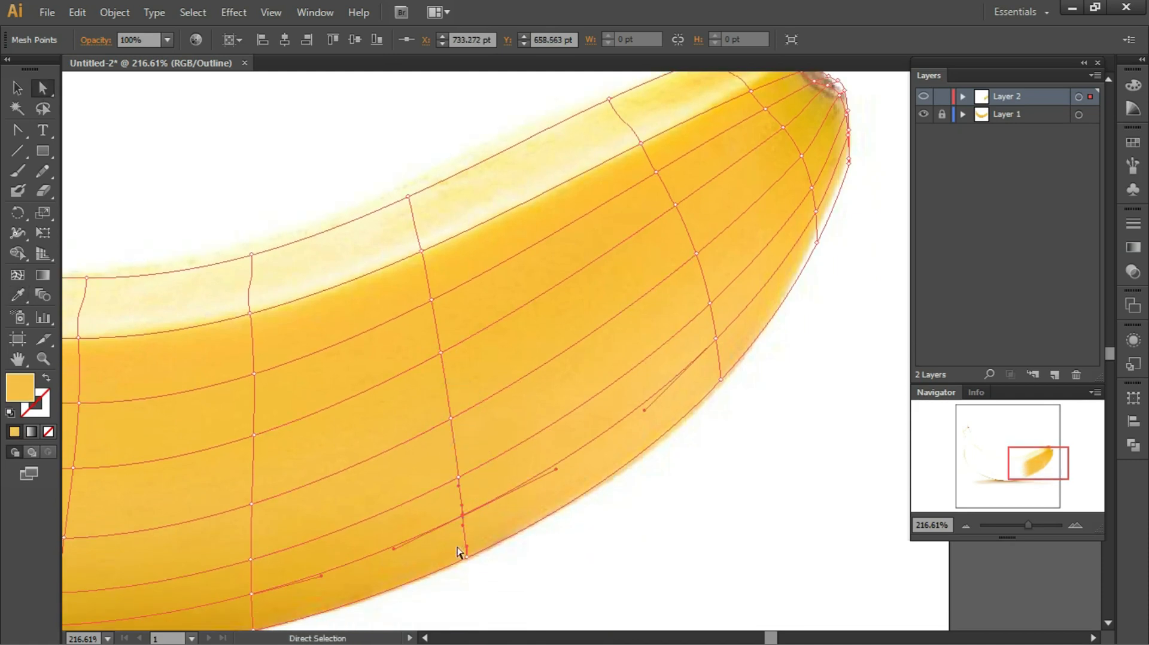
pyautogui.click(467, 557)
pyautogui.press('i')
pyautogui.click(473, 542)
# Step: Color the lowest three mesh points of the fourth column from the tip with darker golden tones sampled from the photo
pyautogui.scroll(-1, 294, 603)
pyautogui.click(254, 600)
pyautogui.press('i')
pyautogui.click(260, 586)
pyautogui.press('a')
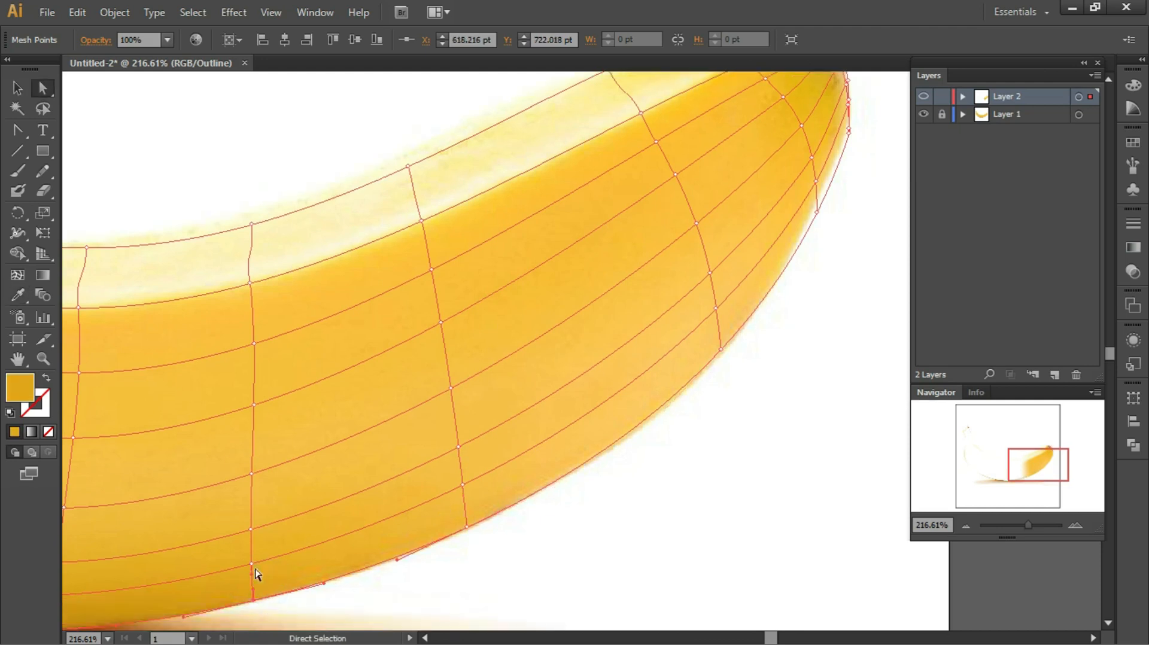
pyautogui.click(252, 563)
pyautogui.press('i')
pyautogui.click(259, 560)
pyautogui.press('i')
pyautogui.click(263, 517)
# Step: Color the two middle mesh points of the fourth column from the tip with yellows sampled beside them
pyautogui.press('a')
pyautogui.click(251, 474)
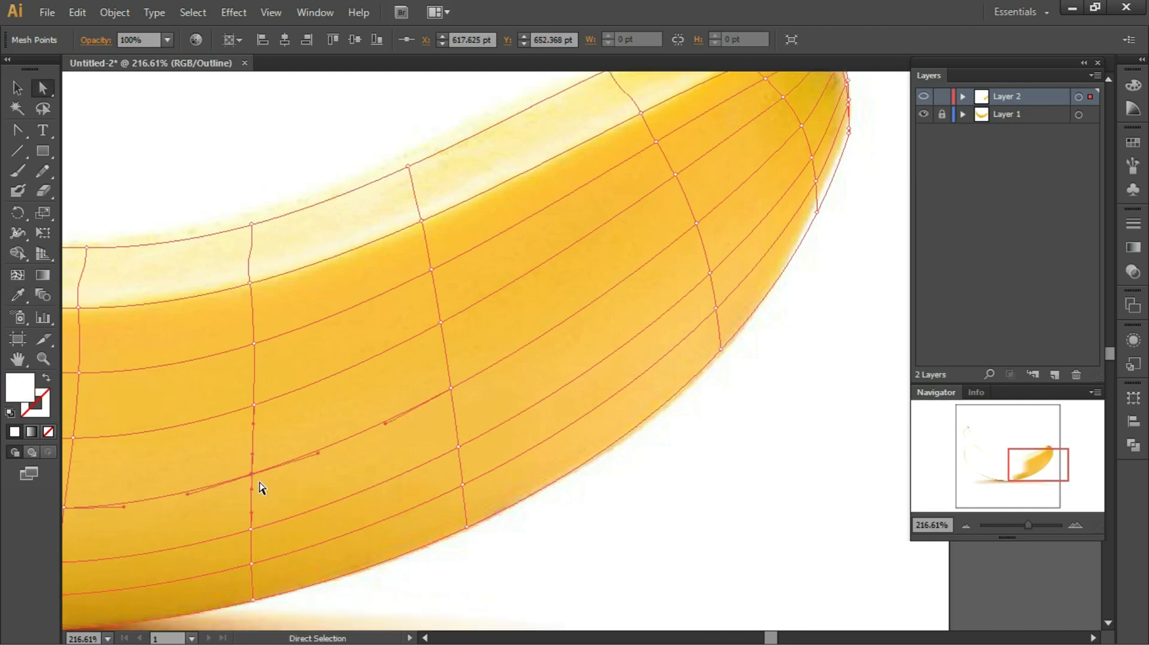
pyautogui.press('i')
pyautogui.click(261, 482)
pyautogui.press('a')
pyautogui.click(254, 405)
pyautogui.press('i')
pyautogui.click(266, 415)
# Step: Color the top three mesh points of the fourth column from the tip, finishing with pale cream at the upper edge
pyautogui.press('a')
pyautogui.click(254, 344)
pyautogui.press('i')
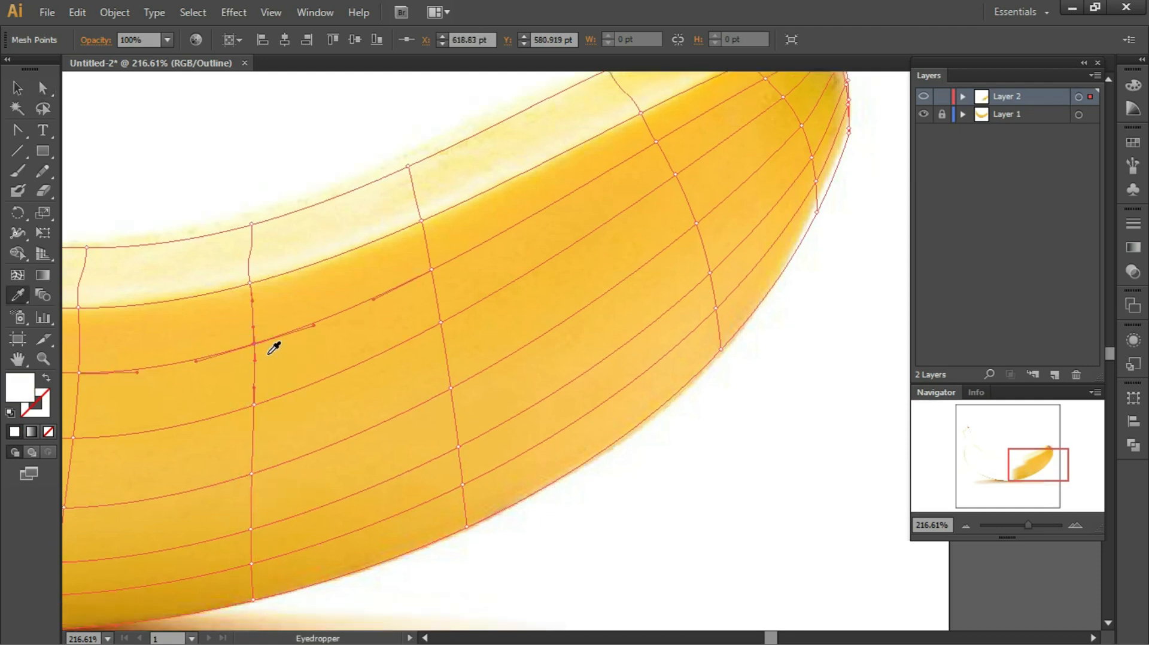
pyautogui.click(267, 354)
pyautogui.press('a')
pyautogui.click(250, 283)
pyautogui.press('a')
pyautogui.click(251, 225)
pyautogui.press('i')
pyautogui.click(260, 238)
# Step: Color the upper-edge and ridge points of the fifth mesh column from the tip with colors sampled beside them
pyautogui.press('a')
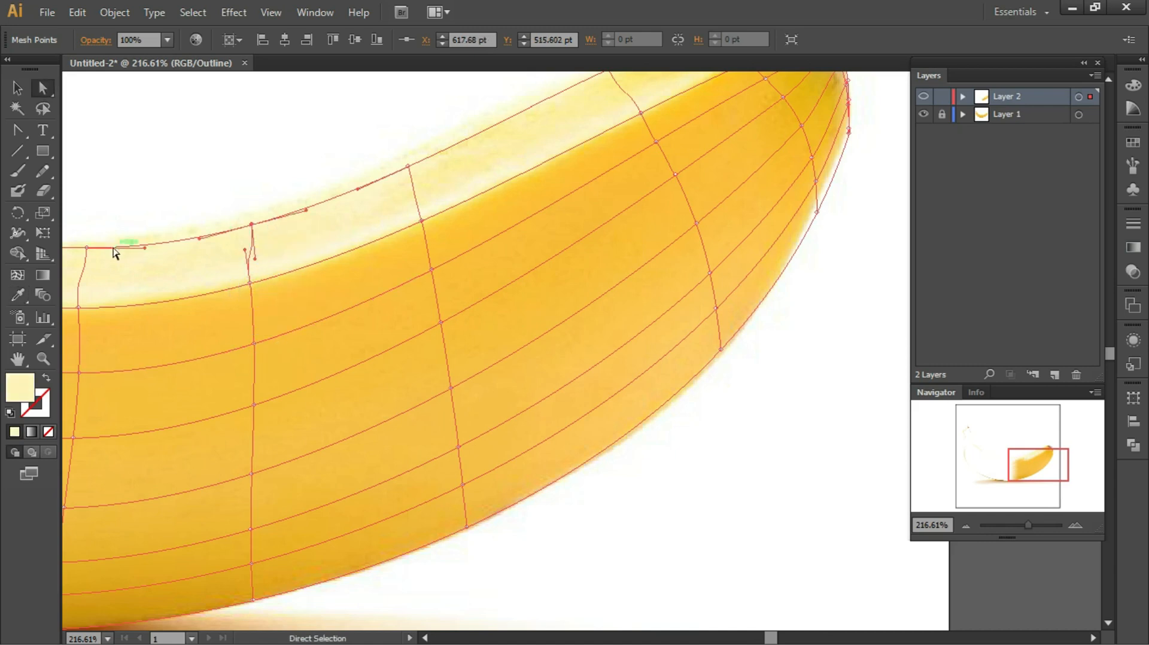
pyautogui.click(87, 248)
pyautogui.press('i')
pyautogui.click(98, 261)
pyautogui.press('i')
pyautogui.click(85, 299)
# Step: Color the first mesh point below the ridge in the fifth column with sampled yellow and select the point beneath it
pyautogui.press('a')
pyautogui.click(79, 373)
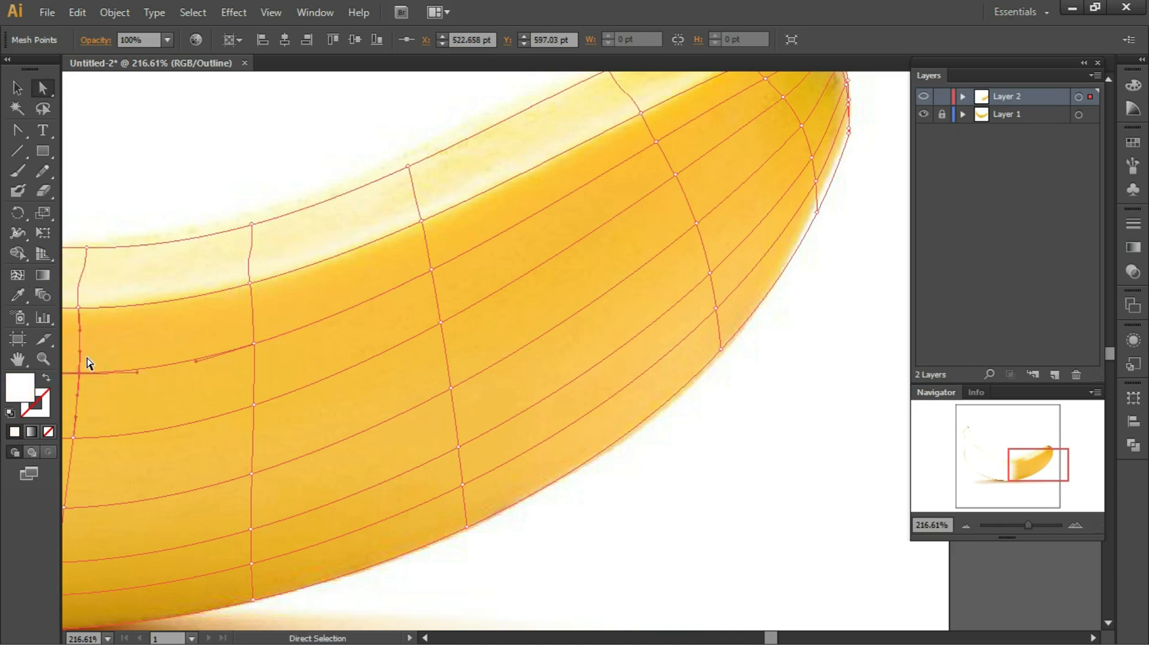
pyautogui.press('i')
pyautogui.click(88, 361)
pyautogui.press('a')
pyautogui.click(74, 438)
# Step: Color the fifth and sixth mesh points down the fifth column from the tip with golden yellows sampled from the photo
pyautogui.press('space')
pyautogui.moveTo(258, 434); pyautogui.dragTo(645, 372)
pyautogui.click(450, 446)
pyautogui.press('i')
pyautogui.click(461, 435)
pyautogui.press('a')
pyautogui.click(445, 500)
pyautogui.press('i')
pyautogui.click(465, 488)
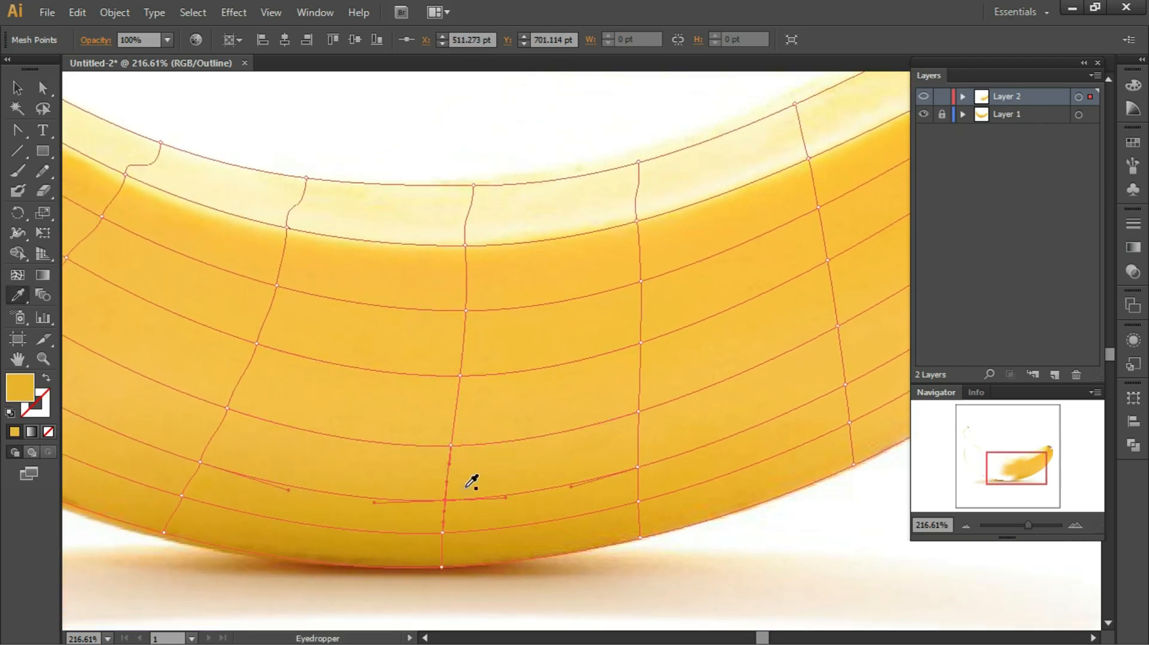
# Step: Color the lowest two mesh points of the fifth column with sampled shadow tones, using dark mustard at the bottom edge
pyautogui.press('a')
pyautogui.click(442, 533)
pyautogui.press('i')
pyautogui.click(456, 522)
pyautogui.press('a')
pyautogui.press('i')
pyautogui.click(455, 554)
# Step: Color the lowest two mesh points of the sixth column from the tip with dark golden tones sampled from the photo
pyautogui.press('a')
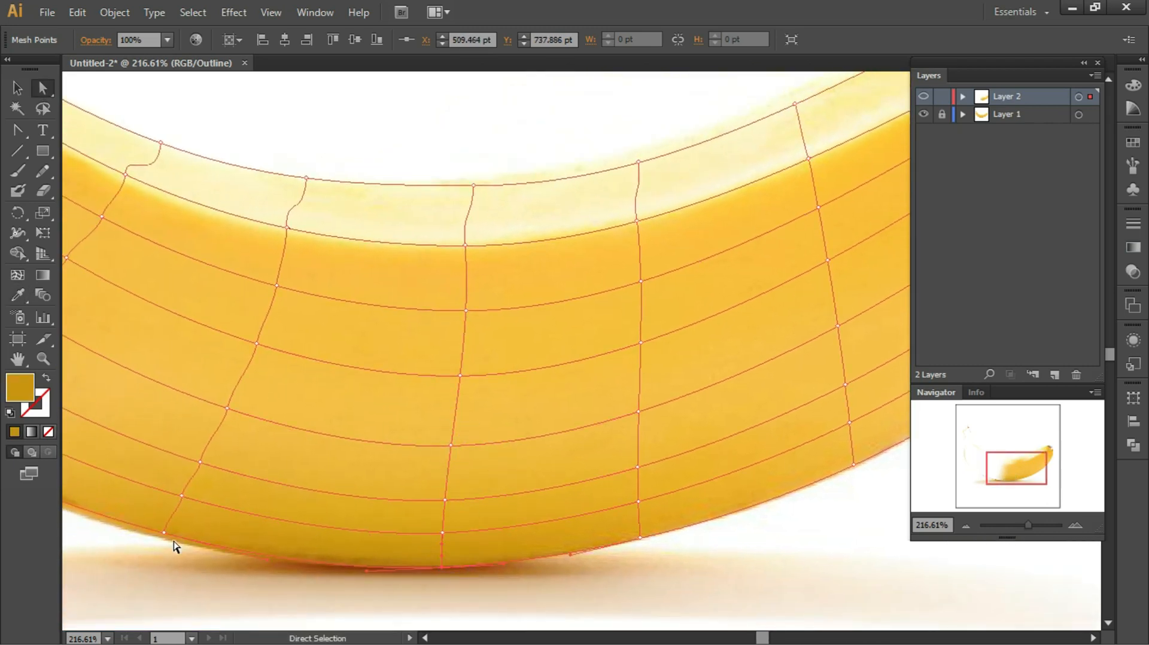
pyautogui.click(165, 533)
pyautogui.press('i')
pyautogui.click(183, 522)
pyautogui.press('a')
pyautogui.click(182, 496)
pyautogui.press('i')
pyautogui.click(193, 494)
# Step: Color the third mesh point up from the bottom edge in the sixth column with sampled yellow and select the point above
pyautogui.press('a')
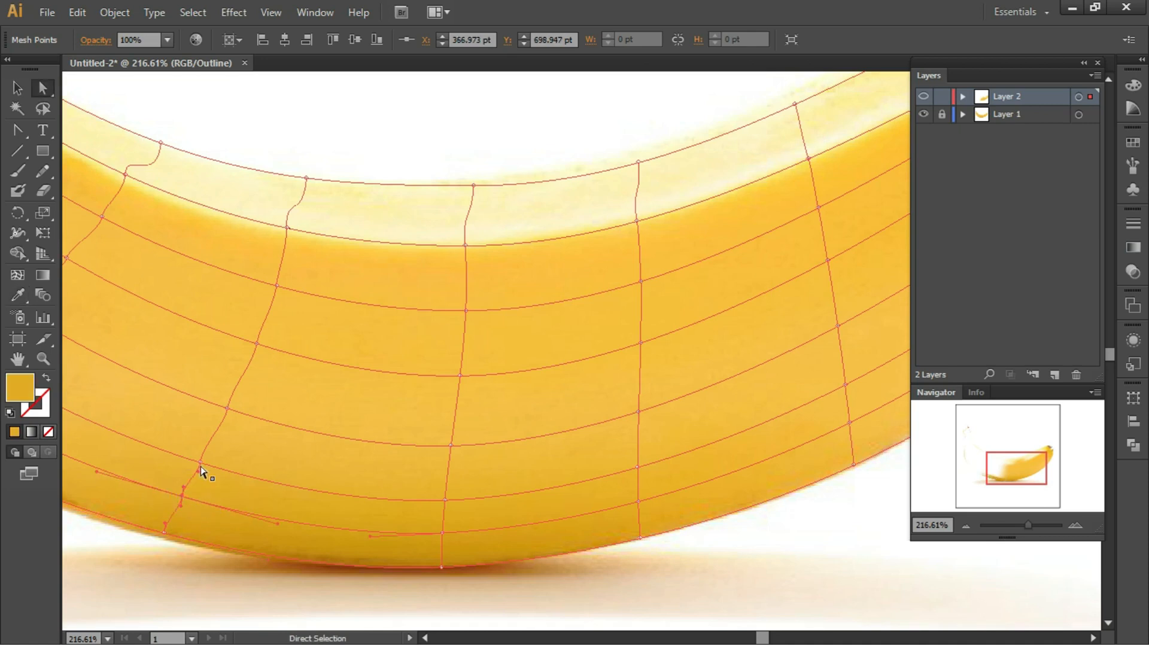
pyautogui.click(200, 462)
pyautogui.press('i')
pyautogui.click(213, 453)
pyautogui.press('a')
pyautogui.click(226, 408)
# Step: Color the two mesh points just below the ridge in the sixth column with golden yellows sampled beside them
pyautogui.press('a')
pyautogui.click(256, 343)
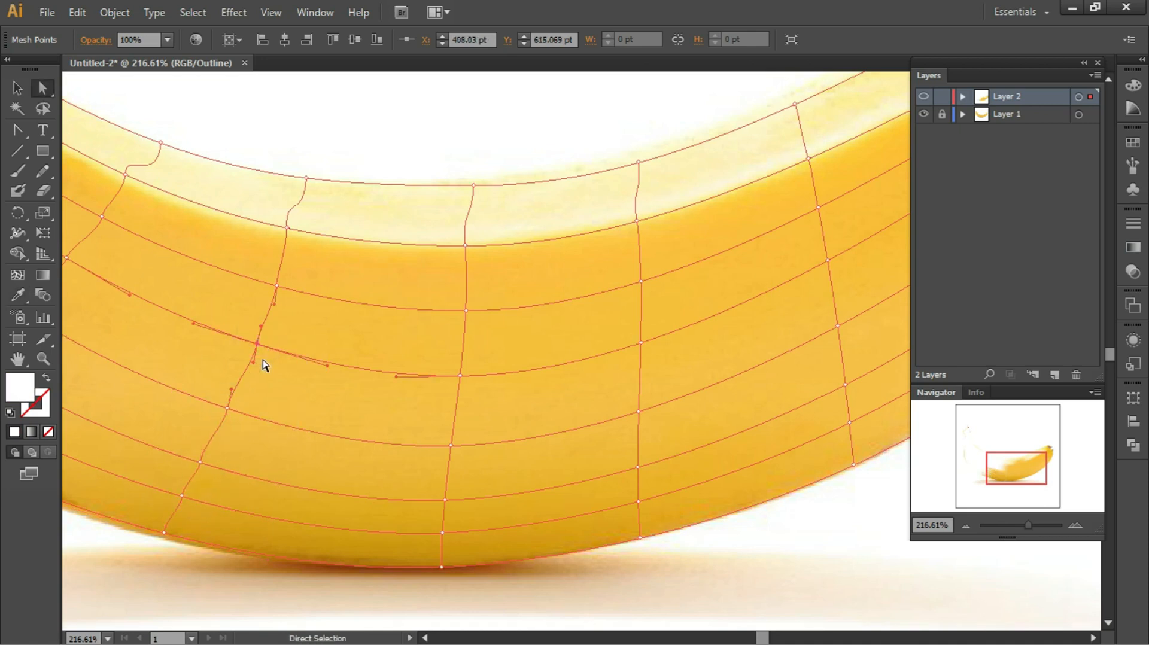
pyautogui.press('i')
pyautogui.click(262, 359)
pyautogui.press('a')
pyautogui.click(277, 286)
pyautogui.press('i')
pyautogui.click(286, 298)
# Step: Color the ridge and upper-edge points of the sixth mesh column from the tip with colors sampled from the photo
pyautogui.press('i')
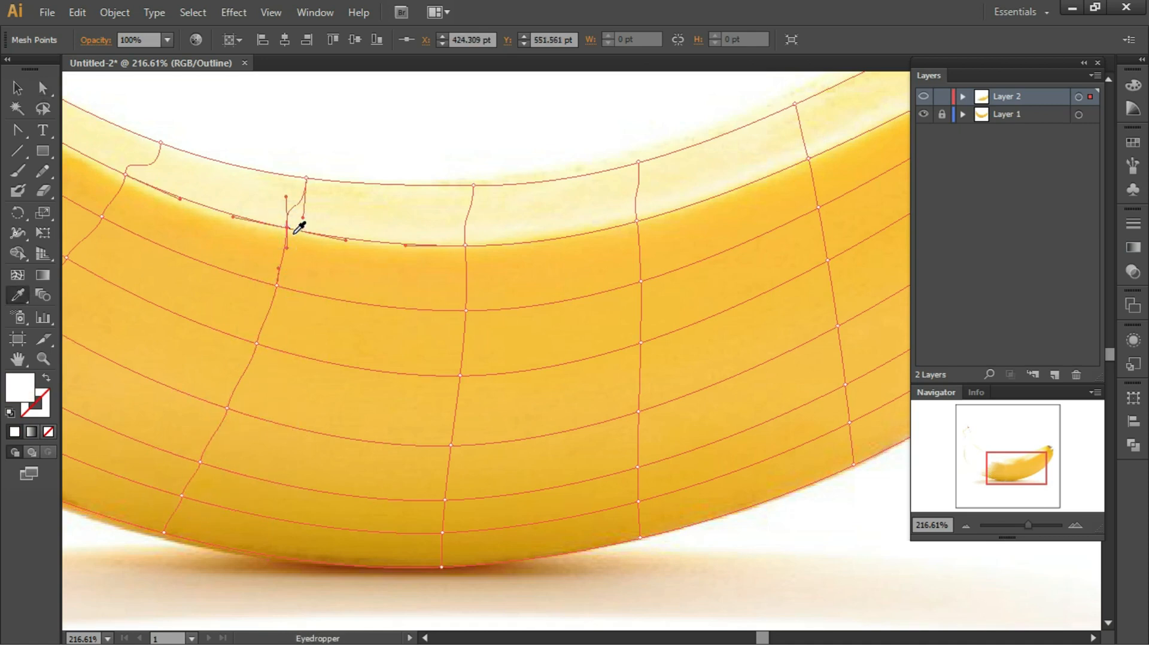
pyautogui.click(293, 237)
pyautogui.press('a')
pyautogui.click(306, 178)
pyautogui.press('i')
pyautogui.click(296, 186)
# Step: Resample pale yellow from the photo for the upper-edge mesh points of the fifth and third columns from the tip
pyautogui.press('a')
pyautogui.click(473, 187)
pyautogui.press('i')
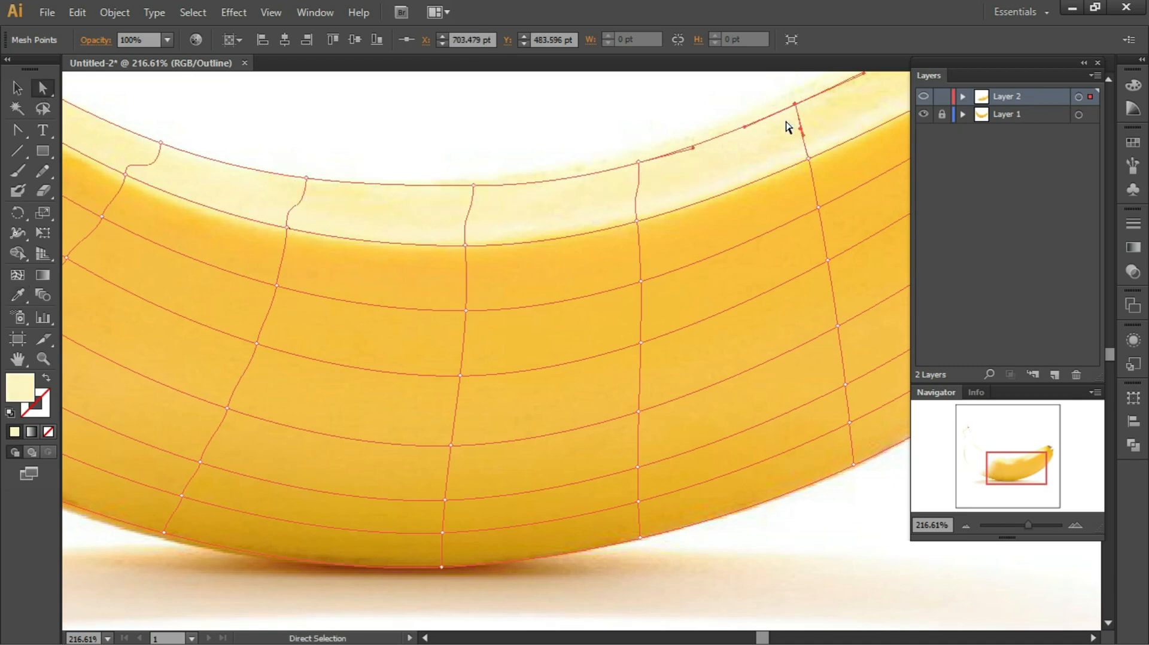
pyautogui.press('i')
pyautogui.click(758, 140)
# Step: Check the upper-edge point of the second column, then recolor the upper-edge points closer to the tip with sampled light yellow
pyautogui.press('space')
pyautogui.moveTo(762, 134); pyautogui.dragTo(364, 334)
pyautogui.press('a')
pyautogui.click(598, 207)
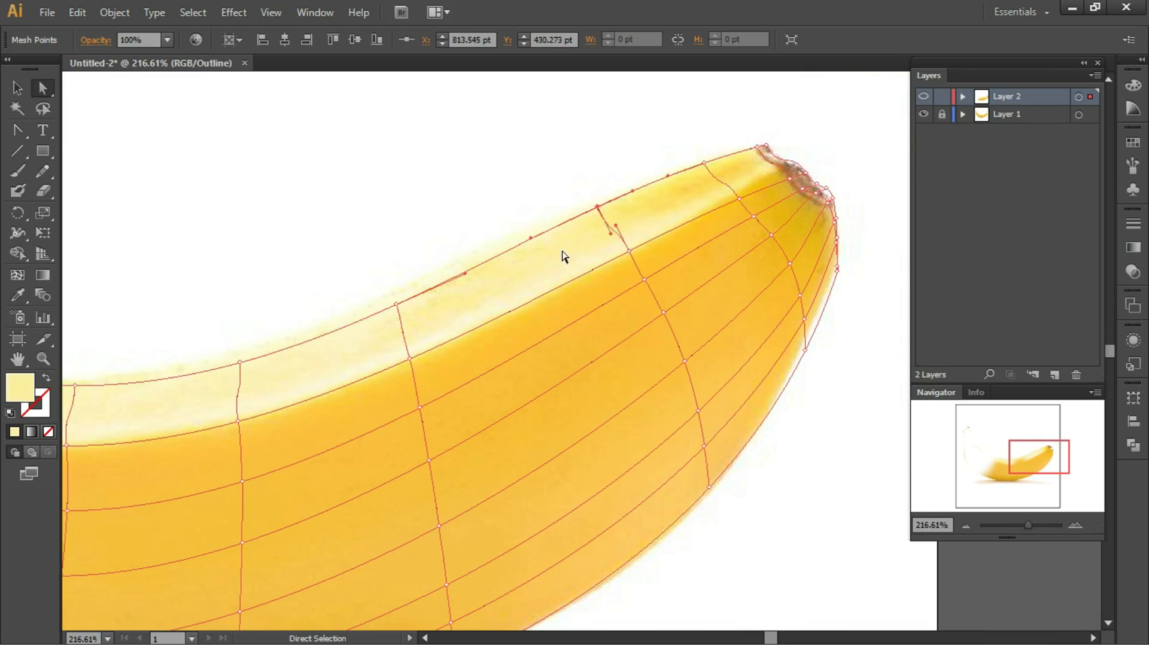
pyautogui.click(704, 163)
pyautogui.press('i')
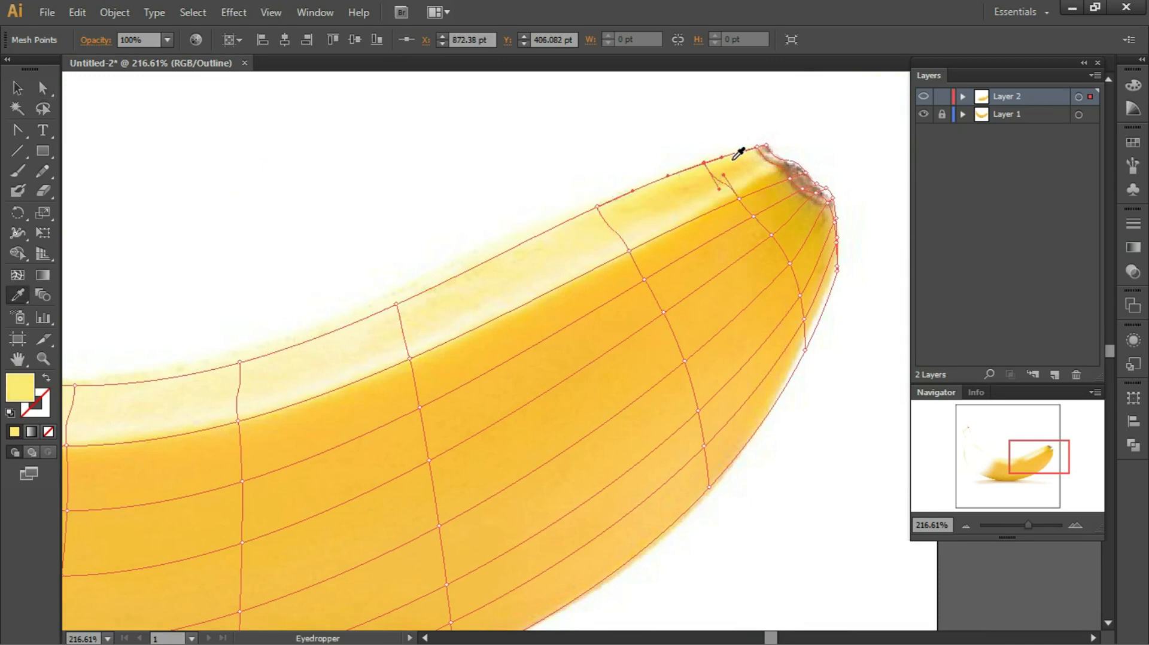
pyautogui.click(757, 148)
pyautogui.press('i')
pyautogui.click(743, 156)
# Step: Color the upper-edge point of the seventh mesh column from the tip with pale cream sampled from the photo
pyautogui.press('space')
pyautogui.moveTo(341, 337); pyautogui.dragTo(1107, 261)
pyautogui.moveTo(483, 350); pyautogui.dragTo(488, 371)
pyautogui.press('a')
pyautogui.click(538, 293)
pyautogui.press('i')
pyautogui.click(515, 300)
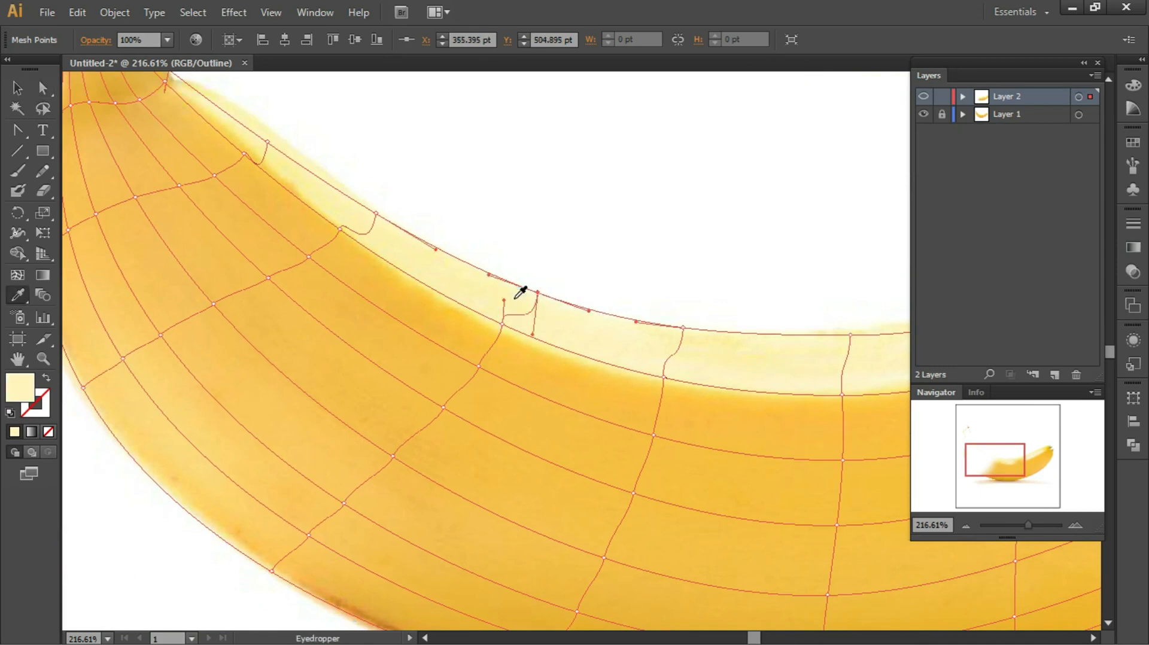
# Step: Color the upper-edge point, ridge point and next point below in the eighth mesh column from the tip with sampled photo colors
pyautogui.press('a')
pyautogui.click(376, 214)
pyautogui.press('a')
pyautogui.click(340, 228)
pyautogui.press('i')
pyautogui.click(341, 226)
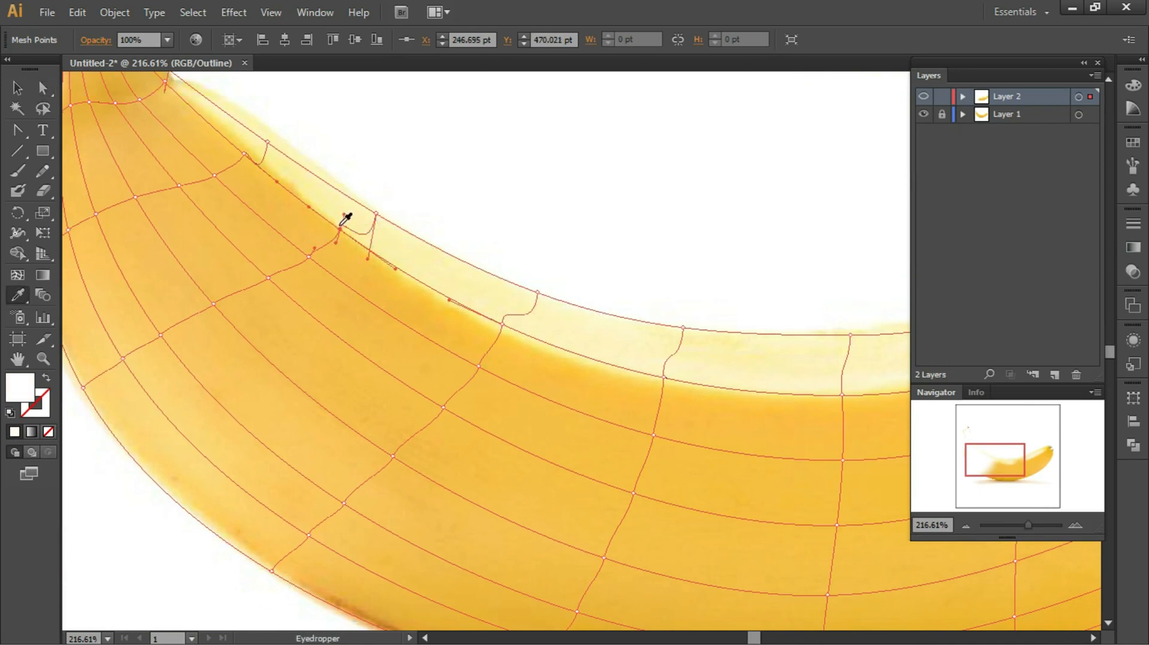
pyautogui.press('a')
pyautogui.click(309, 257)
pyautogui.press('i')
pyautogui.click(309, 247)
# Step: Color the three mid-body points of the eighth mesh column from the tip with yellow-orange tones sampled from the photo
pyautogui.press('a')
pyautogui.click(268, 278)
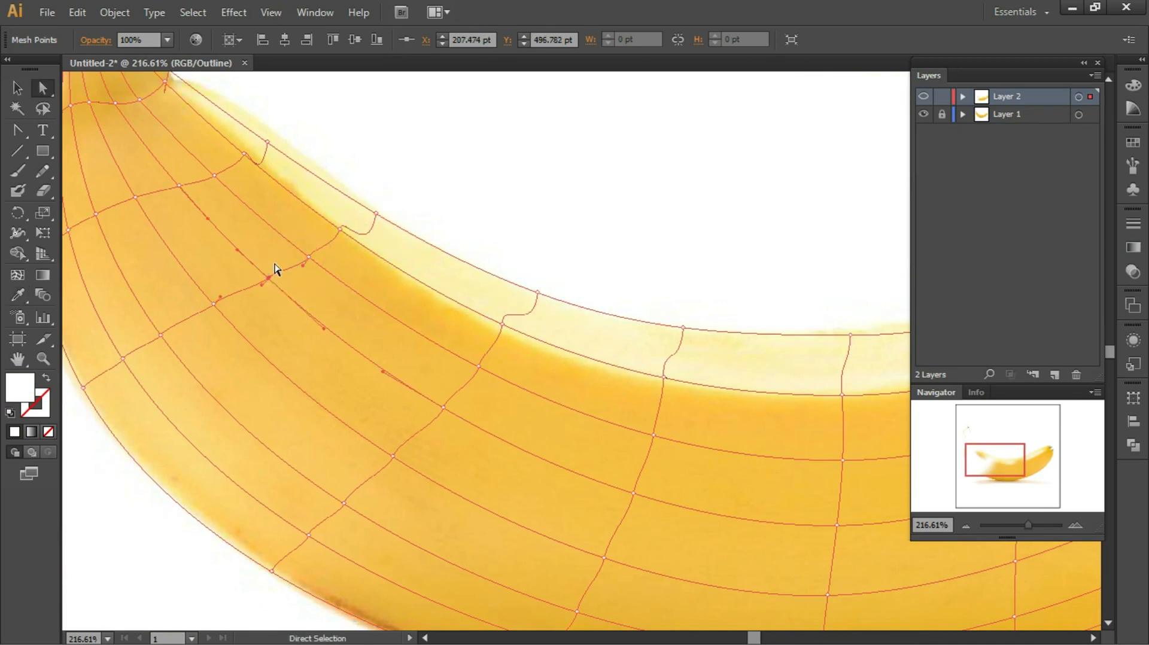
pyautogui.press('a')
pyautogui.click(214, 304)
pyautogui.press('i')
pyautogui.click(225, 289)
pyautogui.press('a')
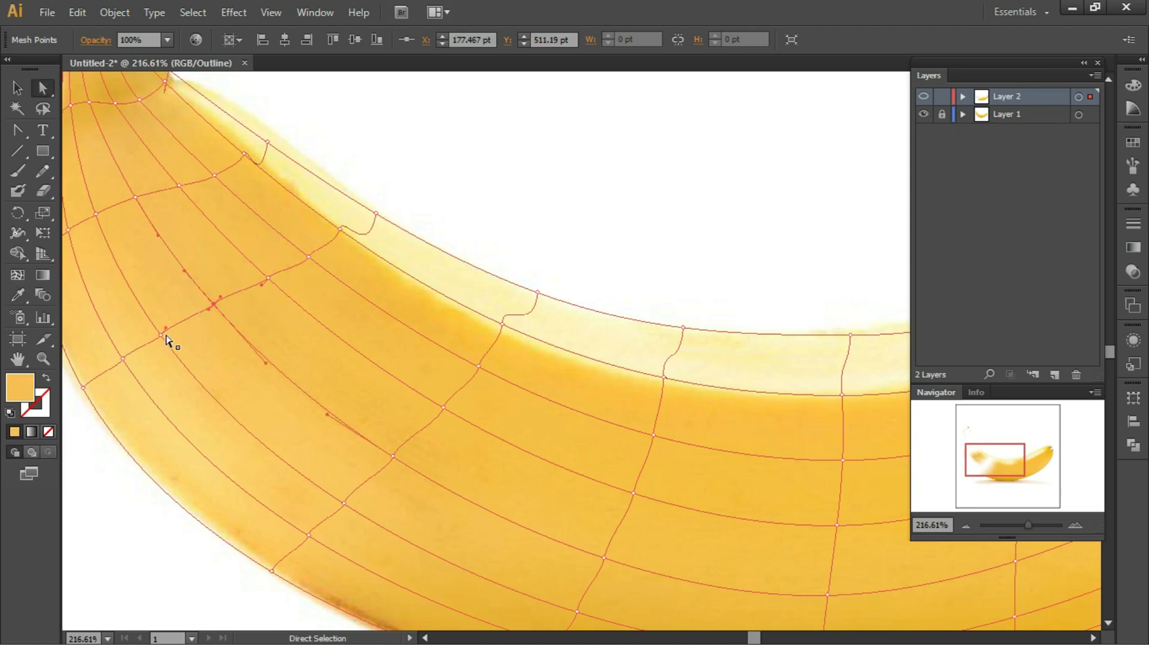
pyautogui.click(160, 336)
pyautogui.press('i')
pyautogui.click(178, 335)
# Step: Color the two lowest points of the eighth mesh column from the tip with colors sampled from the photo
pyautogui.press('a')
pyautogui.click(123, 358)
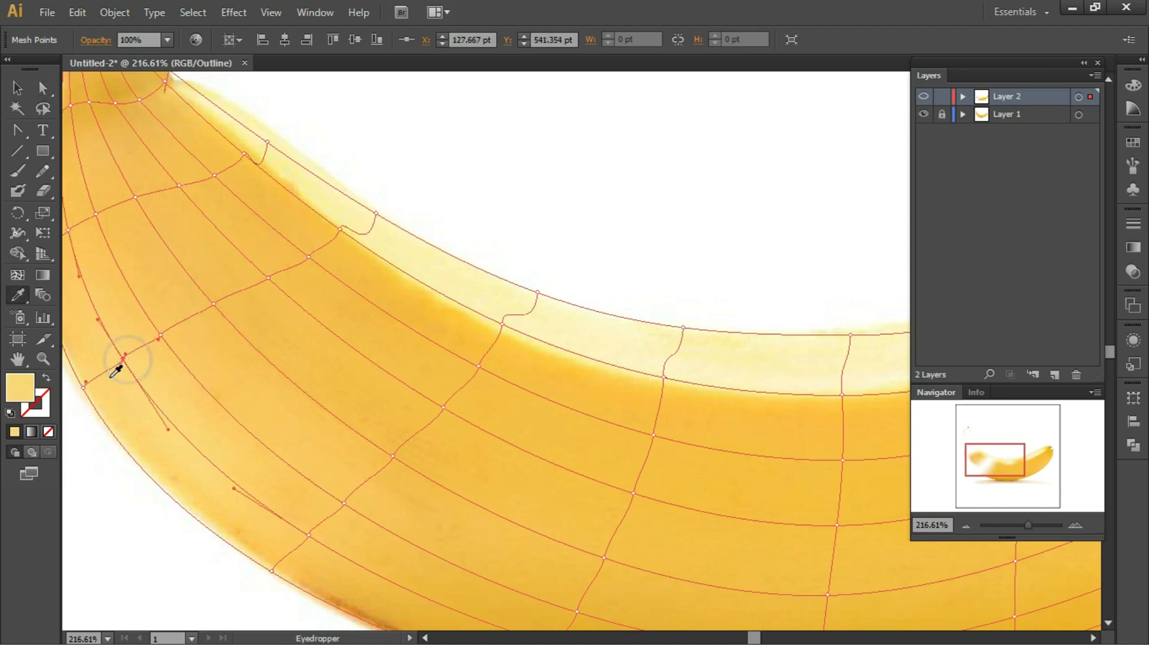
pyautogui.press('a')
pyautogui.click(82, 389)
pyautogui.press('i')
pyautogui.click(89, 387)
# Step: Color the outer-edge point of the ninth mesh column from the tip and its neighboring inner point with sampled photo colors
pyautogui.moveTo(124, 307); pyautogui.dragTo(382, 405)
pyautogui.press('a')
pyautogui.click(299, 350)
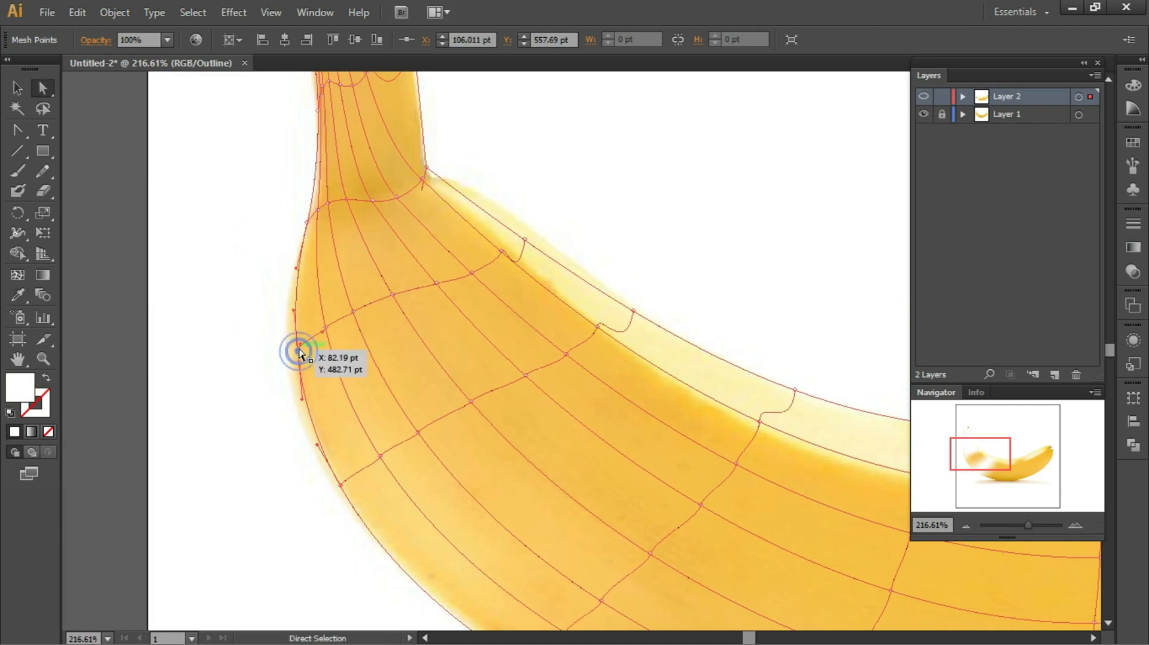
pyautogui.press('i')
pyautogui.click(301, 332)
pyautogui.press('a')
pyautogui.click(326, 329)
pyautogui.press('i')
pyautogui.click(332, 330)
# Step: Color the three mid-body points of the ninth mesh column from the tip with colors sampled from the photo
pyautogui.press('a')
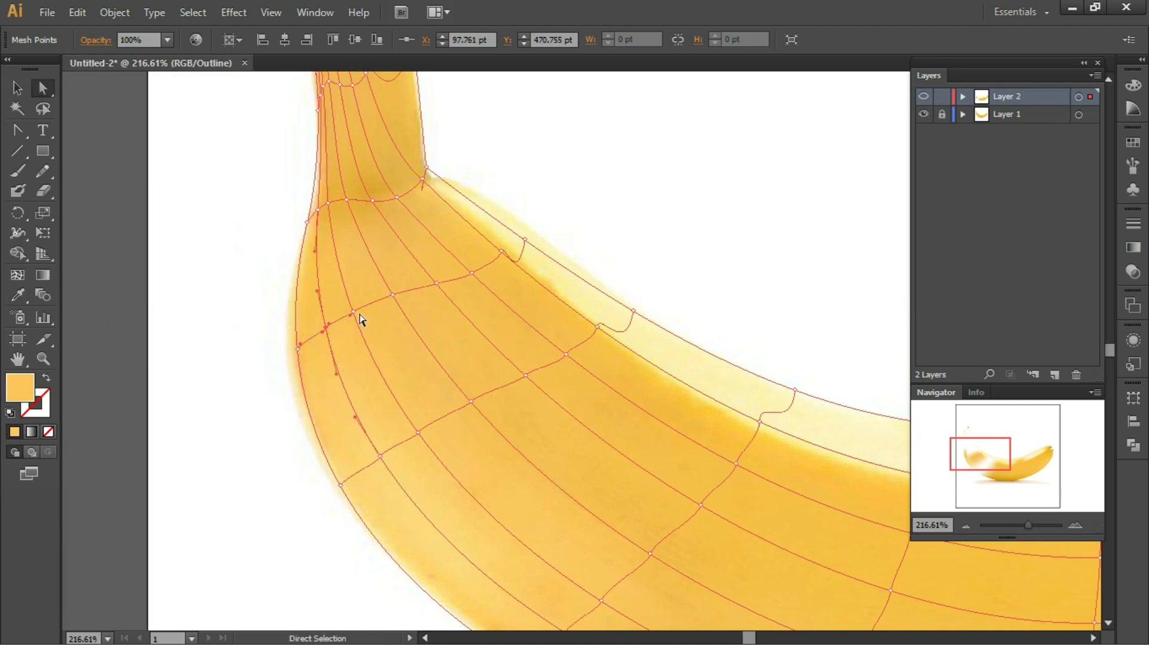
pyautogui.click(354, 313)
pyautogui.press('i')
pyautogui.click(348, 327)
pyautogui.press('a')
pyautogui.click(392, 296)
pyautogui.press('i')
pyautogui.click(393, 306)
pyautogui.press('a')
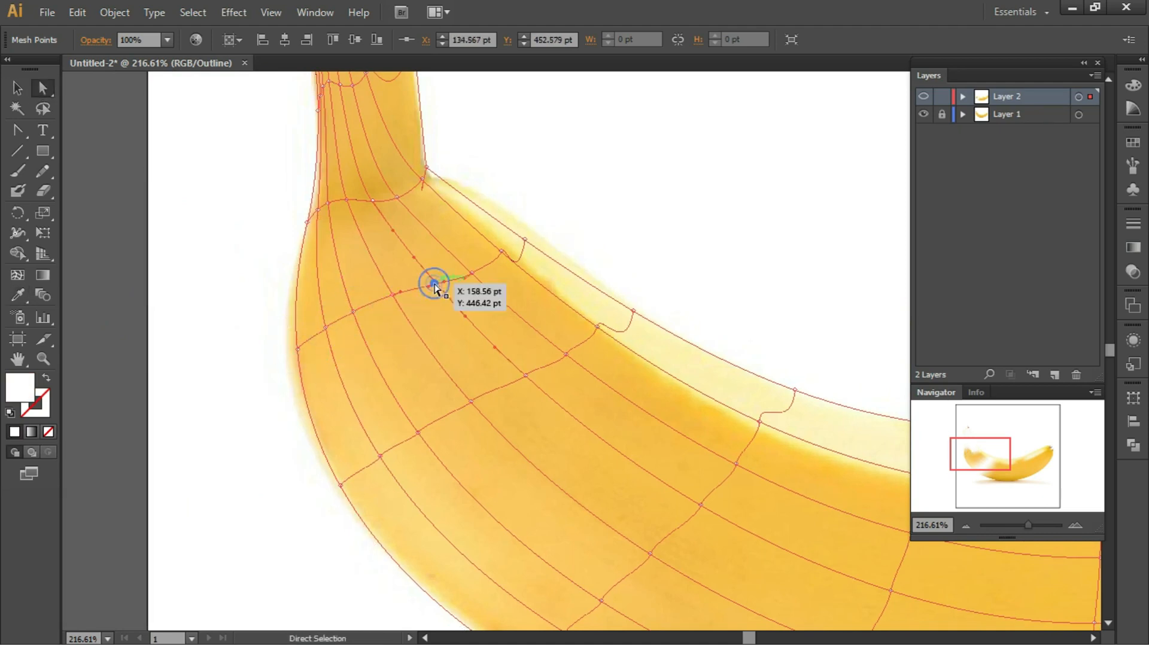
pyautogui.press('i')
pyautogui.click(435, 295)
# Step: Color the ridge point of the ninth mesh column from the tip and the point just below it with sampled photo colors
pyautogui.press('a')
pyautogui.click(472, 273)
pyautogui.press('i')
pyautogui.click(498, 259)
pyautogui.press('a')
pyautogui.click(501, 251)
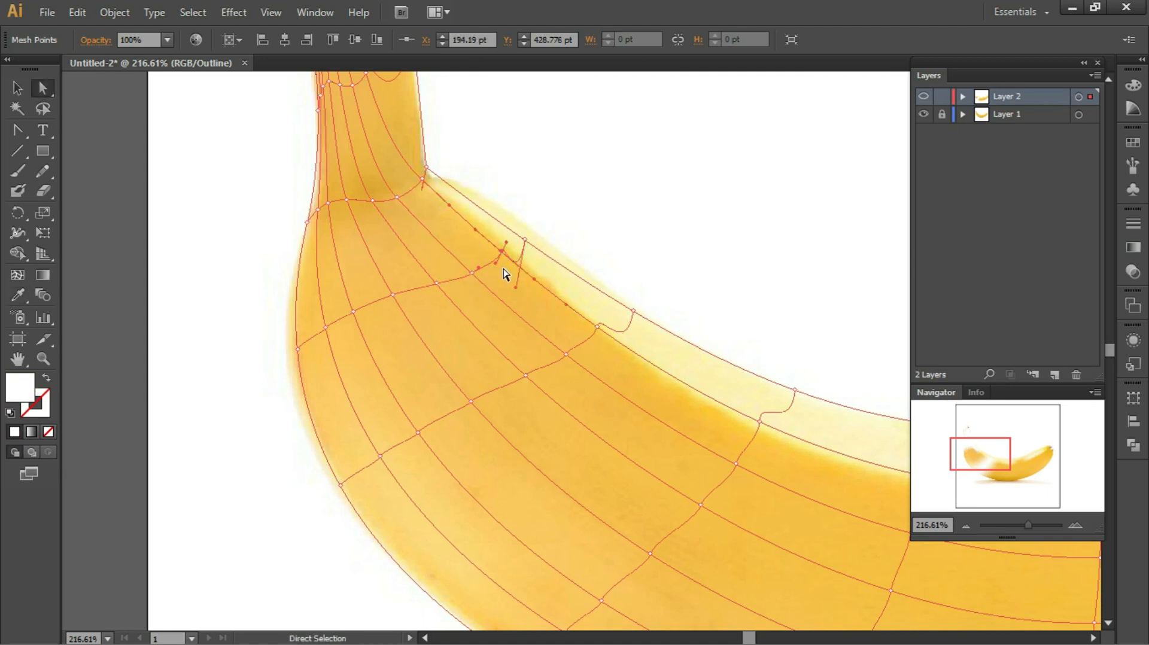
pyautogui.press('i')
pyautogui.click(504, 270)
# Step: Shift the upper-edge point of the ninth mesh column slightly outward to the banana's edge and color it from the photo
pyautogui.press('a')
pyautogui.moveTo(525, 239); pyautogui.dragTo(531, 234)
pyautogui.press('i')
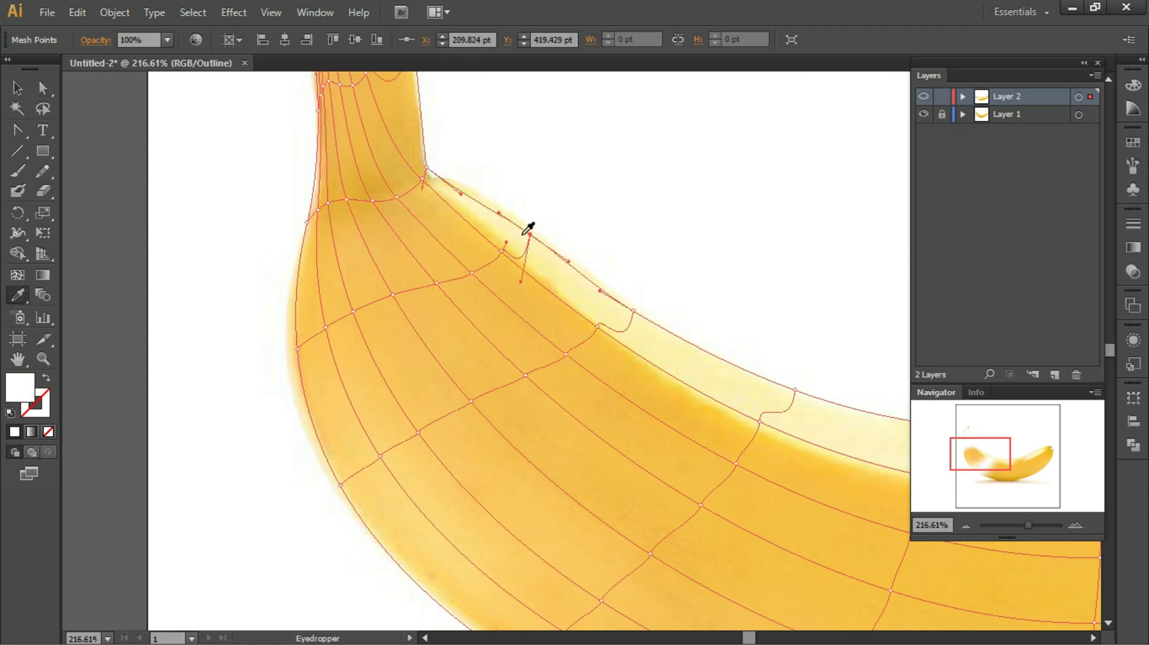
pyautogui.click(523, 235)
# Step: Color the corner point where the stem meets the upper edge and the next two stem-base mesh points with sampled photo colors
pyautogui.press('a')
pyautogui.click(427, 170)
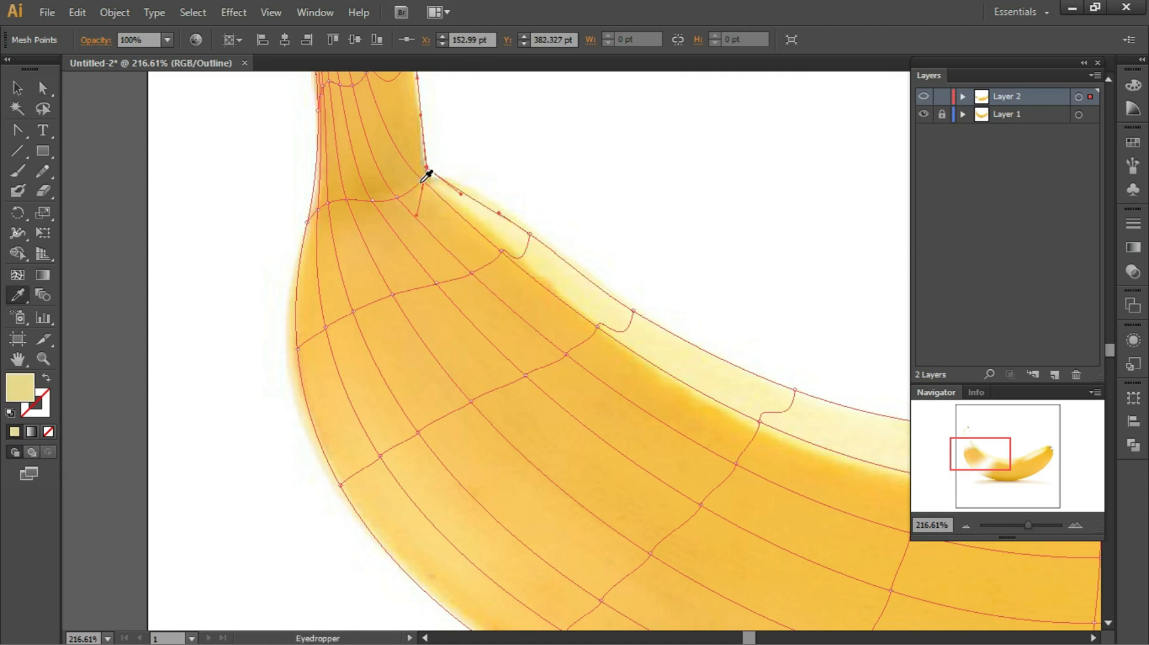
pyautogui.press('a')
pyautogui.click(423, 180)
pyautogui.press('i')
pyautogui.click(418, 192)
pyautogui.press('a')
pyautogui.click(397, 197)
pyautogui.press('i')
pyautogui.click(404, 207)
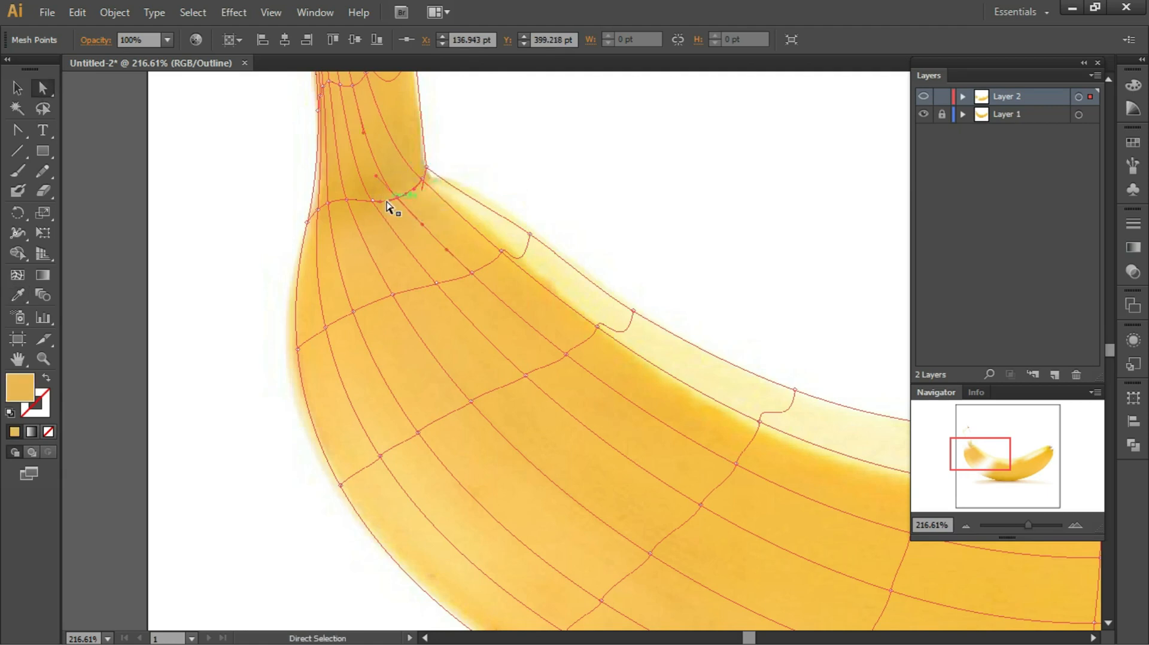
# Step: Color the three middle mesh points along the stem base with colors sampled from the photo
pyautogui.click(372, 201)
pyautogui.press('i')
pyautogui.click(391, 205)
pyautogui.press('a')
pyautogui.click(348, 200)
pyautogui.press('i')
pyautogui.click(358, 207)
pyautogui.press('a')
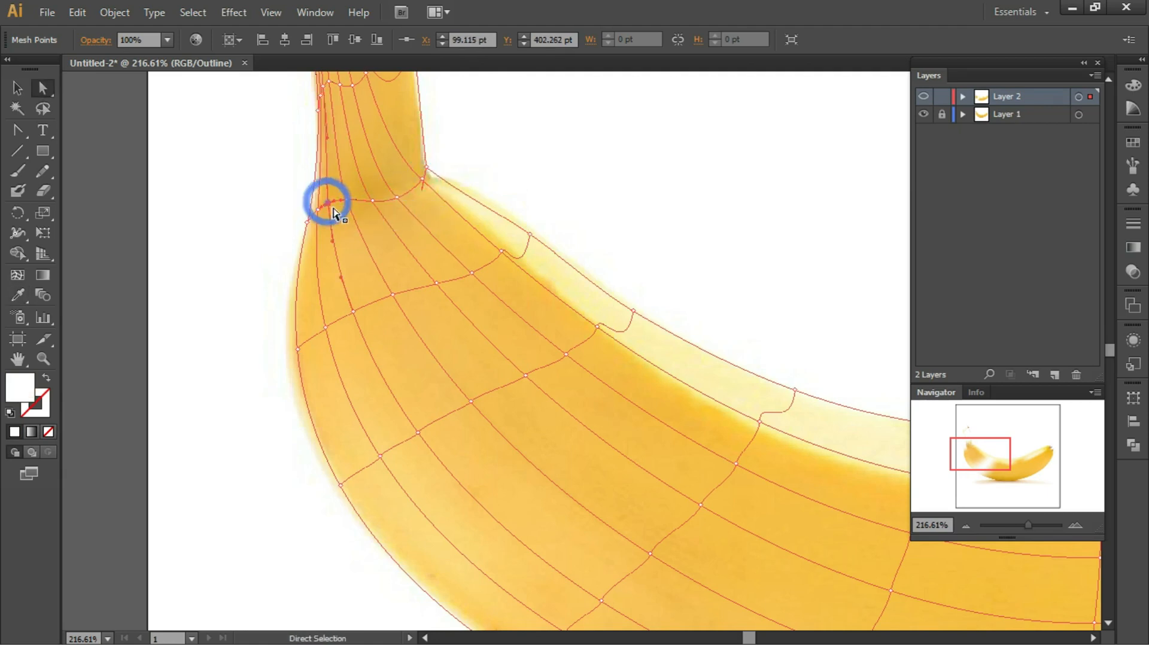
pyautogui.press('i')
pyautogui.click(333, 209)
# Step: Color the last two stem-base mesh points at the banana's outer edge with colors sampled from the photo
pyautogui.press('a')
pyautogui.click(317, 209)
pyautogui.press('i')
pyautogui.click(315, 219)
pyautogui.press('a')
pyautogui.click(307, 222)
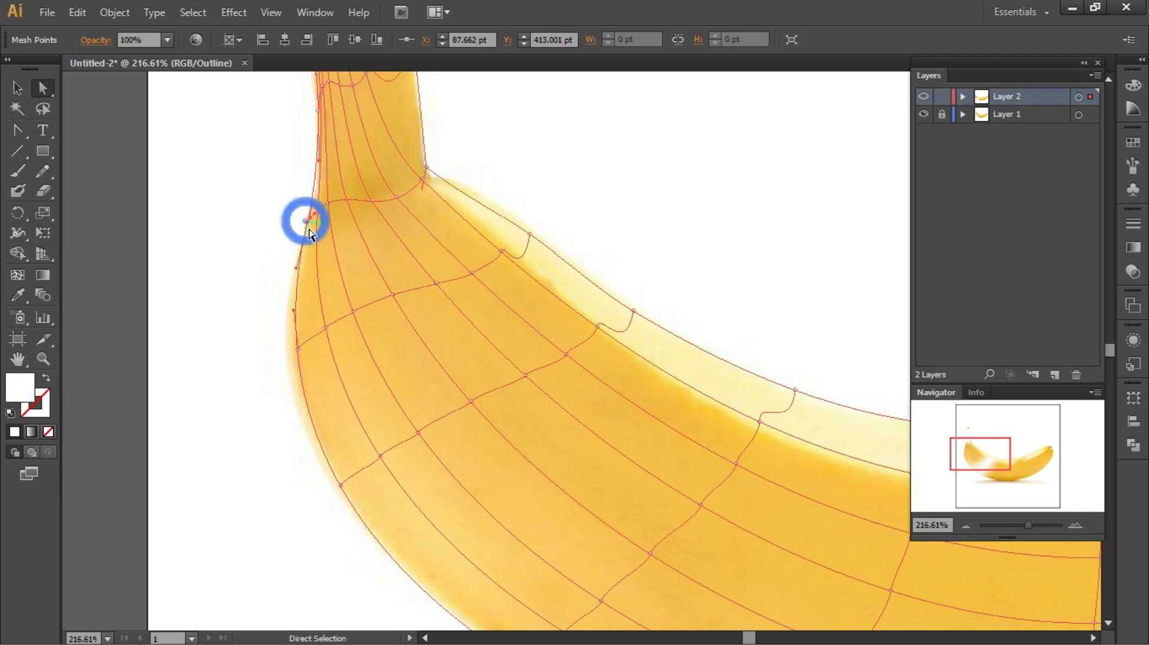
pyautogui.press('i')
pyautogui.click(314, 226)
# Step: Color the inner-edge point of the mid-stem mesh row and its neighboring point with colors sampled from the photo
pyautogui.press('space')
pyautogui.moveTo(345, 145); pyautogui.dragTo(378, 311)
pyautogui.hotkey('ctrl', '+')
pyautogui.press('space')
pyautogui.moveTo(402, 227); pyautogui.dragTo(480, 389)
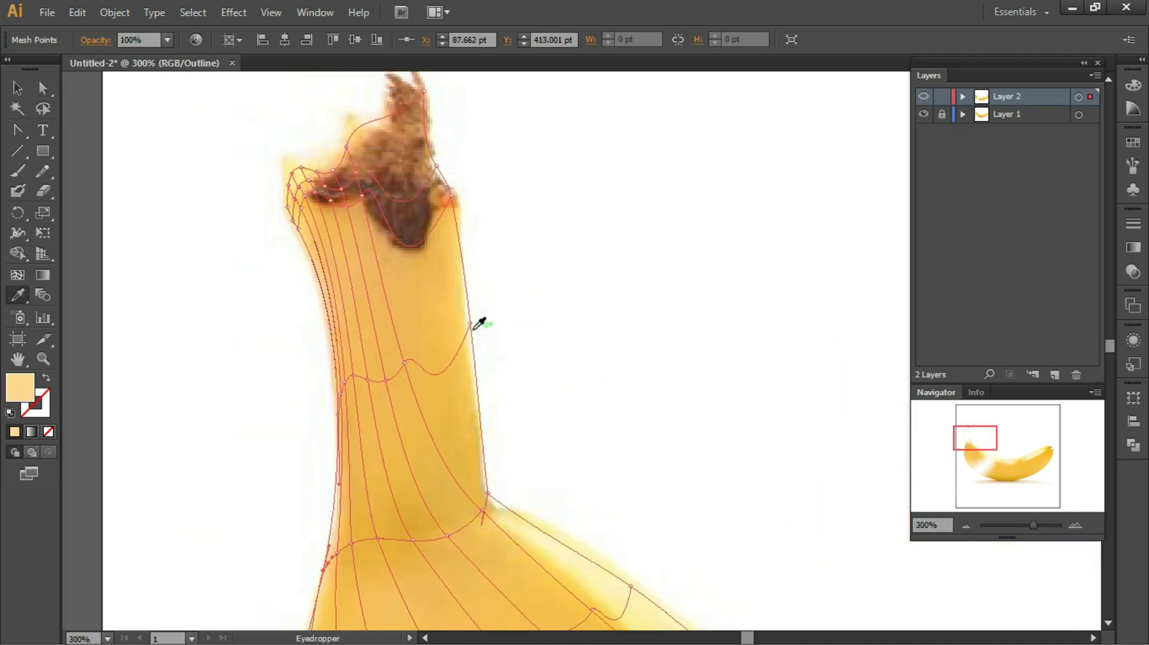
pyautogui.press('a')
pyautogui.click(470, 324)
pyautogui.press('a')
pyautogui.click(405, 363)
pyautogui.press('i')
pyautogui.click(410, 367)
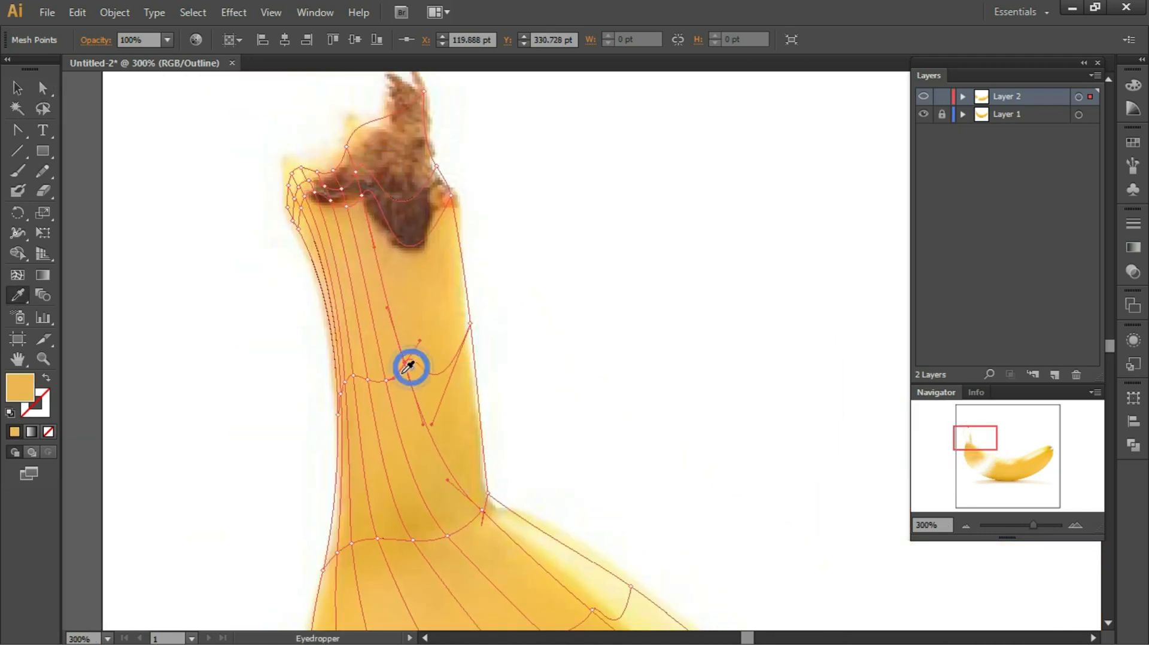
# Step: Color the three middle points of the mid-stem mesh row with yellow-orange tones sampled from the photo
pyautogui.press('a')
pyautogui.click(386, 382)
pyautogui.keyDown('ctrl'); pyautogui.click(367, 380); pyautogui.keyUp('ctrl')
pyautogui.click(375, 383)
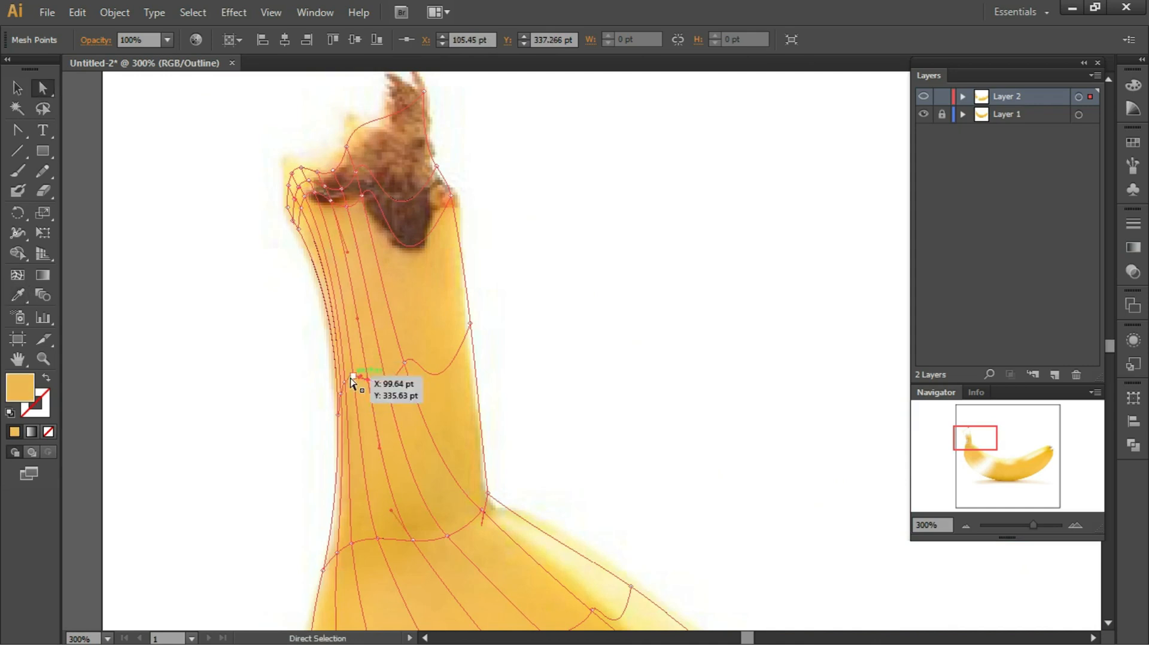
pyautogui.keyDown('ctrl'); pyautogui.click(354, 375); pyautogui.keyUp('ctrl')
pyautogui.click(362, 380)
# Step: Color the closely spaced mid-stem mesh points at the stem's outer edge with colors sampled from the photo
pyautogui.keyDown('ctrl'); pyautogui.click(344, 381); pyautogui.keyUp('ctrl')
pyautogui.click(350, 386)
pyautogui.keyDown('ctrl'); pyautogui.click(341, 393); pyautogui.keyUp('ctrl')
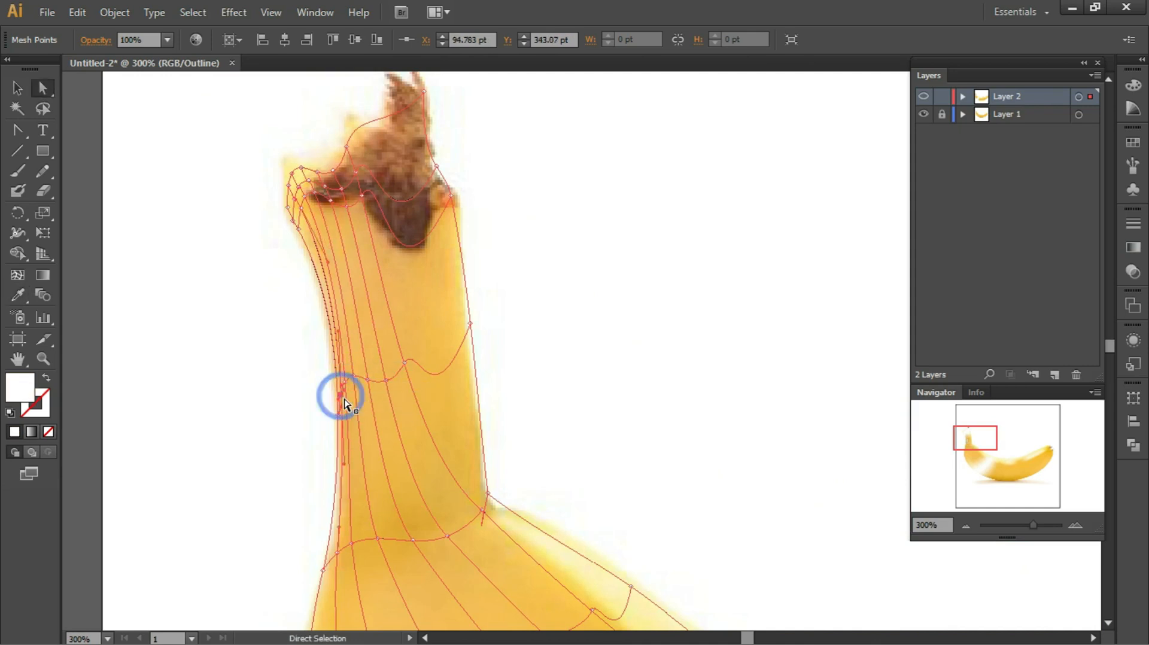
pyautogui.click(344, 399)
pyautogui.keyDown('ctrl'); pyautogui.click(349, 396); pyautogui.keyUp('ctrl')
pyautogui.hotkey('ctrl', '+')
pyautogui.hotkey('ctrl', '+')
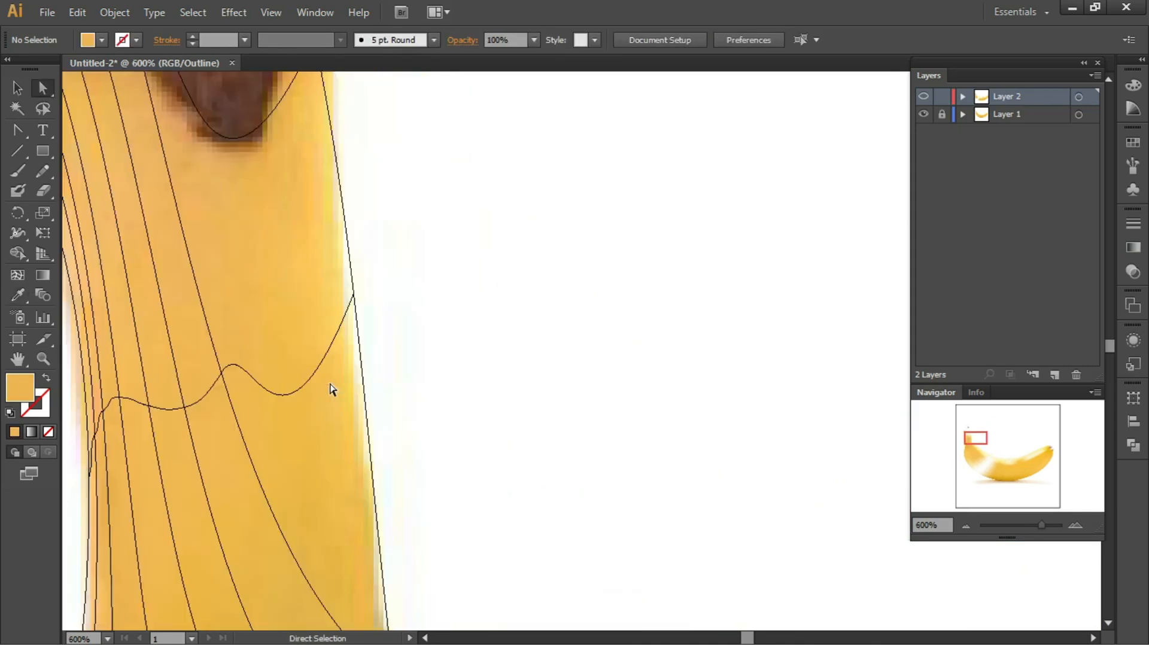
pyautogui.moveTo(331, 386); pyautogui.dragTo(712, 347)
pyautogui.keyDown('ctrl'); pyautogui.click(473, 438); pyautogui.keyUp('ctrl')
pyautogui.click(480, 437)
# Step: Color the three outermost points of the lowest mesh row at the stem's top with yellow tones sampled from the photo
pyautogui.scroll(5, 480, 198)
pyautogui.keyDown('ctrl'); pyautogui.click(443, 290); pyautogui.keyUp('ctrl')
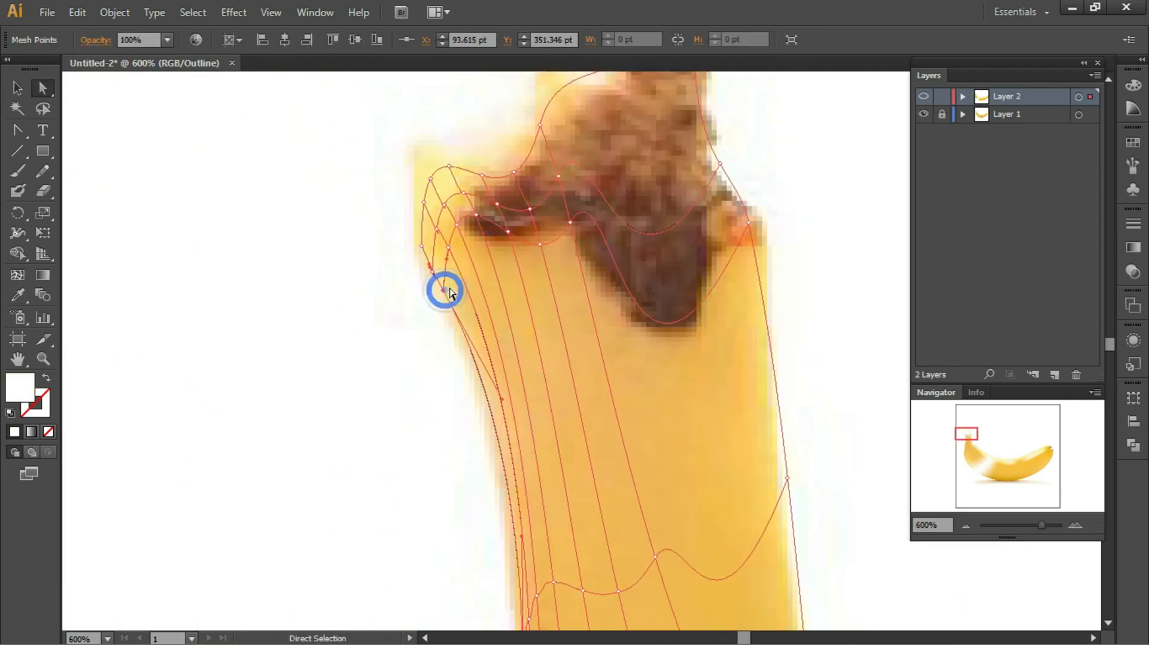
pyautogui.click(449, 293)
pyautogui.keyDown('ctrl'); pyautogui.click(450, 247); pyautogui.keyUp('ctrl')
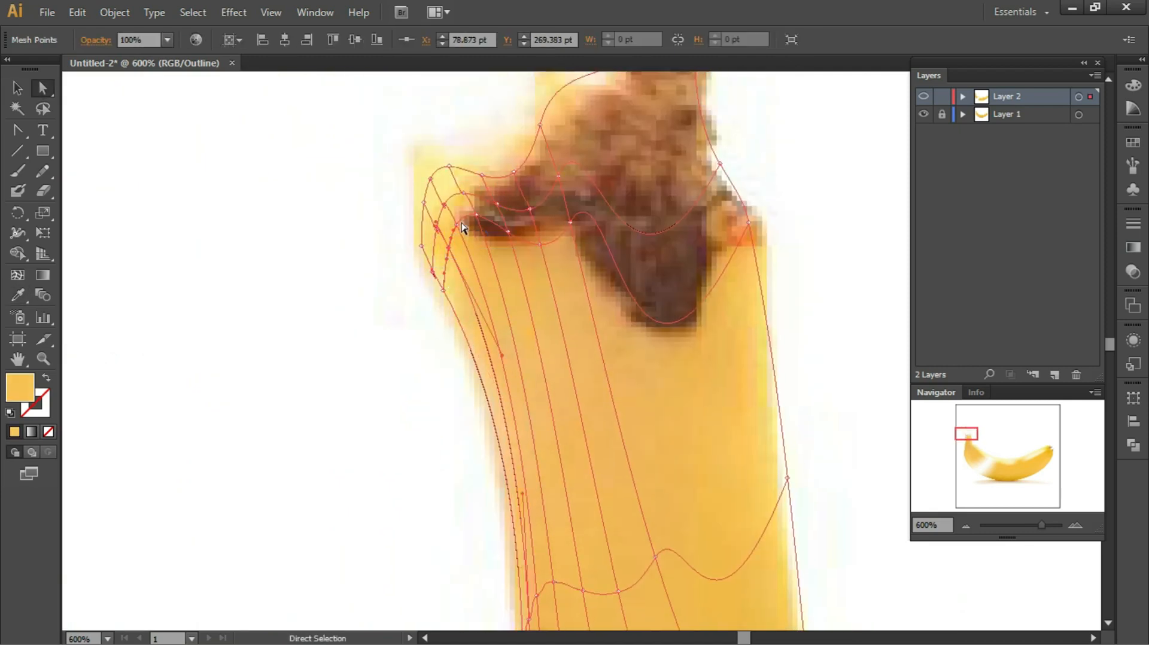
pyautogui.keyDown('ctrl'); pyautogui.click(458, 224); pyautogui.keyUp('ctrl')
pyautogui.click(469, 226)
# Step: Color the remaining inner points of the lowest stem-top mesh row with brown tones sampled from the dark cut area
pyautogui.keyDown('ctrl'); pyautogui.click(477, 215); pyautogui.keyUp('ctrl')
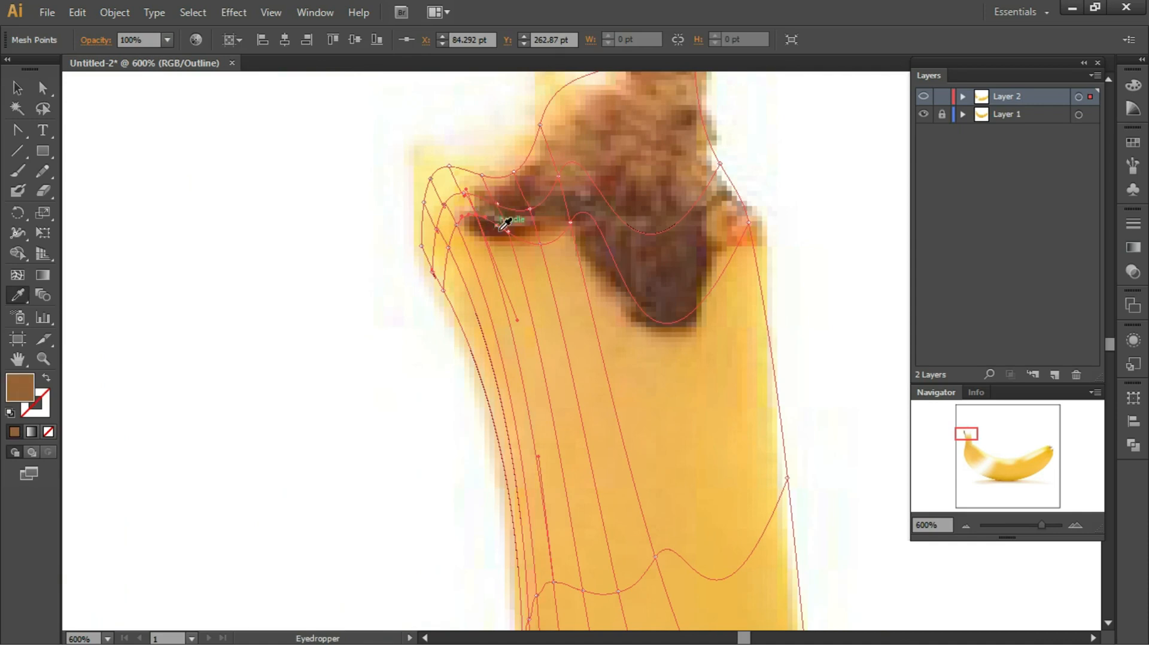
pyautogui.keyDown('ctrl'); pyautogui.click(508, 232); pyautogui.keyUp('ctrl')
pyautogui.click(513, 225)
pyautogui.keyDown('ctrl'); pyautogui.click(541, 243); pyautogui.keyUp('ctrl')
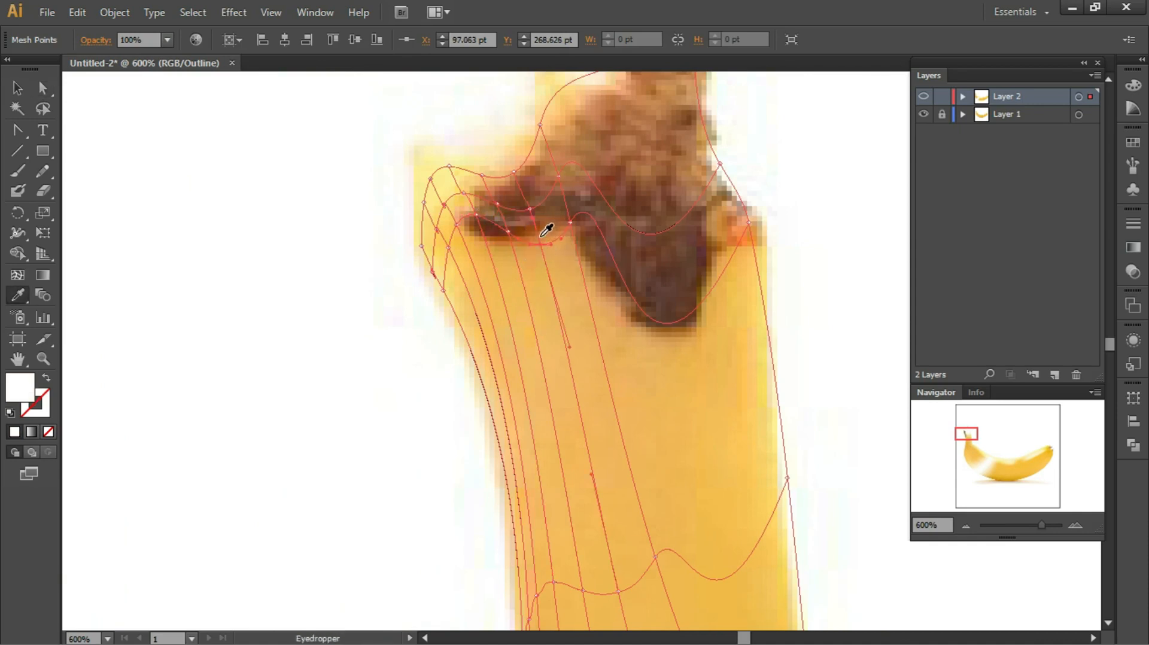
pyautogui.keyDown('ctrl'); pyautogui.click(570, 222); pyautogui.keyUp('ctrl')
pyautogui.click(650, 323)
# Step: Color the two mesh points on the inner edge of the stem's top with colors sampled from the photo
pyautogui.keyDown('ctrl'); pyautogui.click(748, 222); pyautogui.keyUp('ctrl')
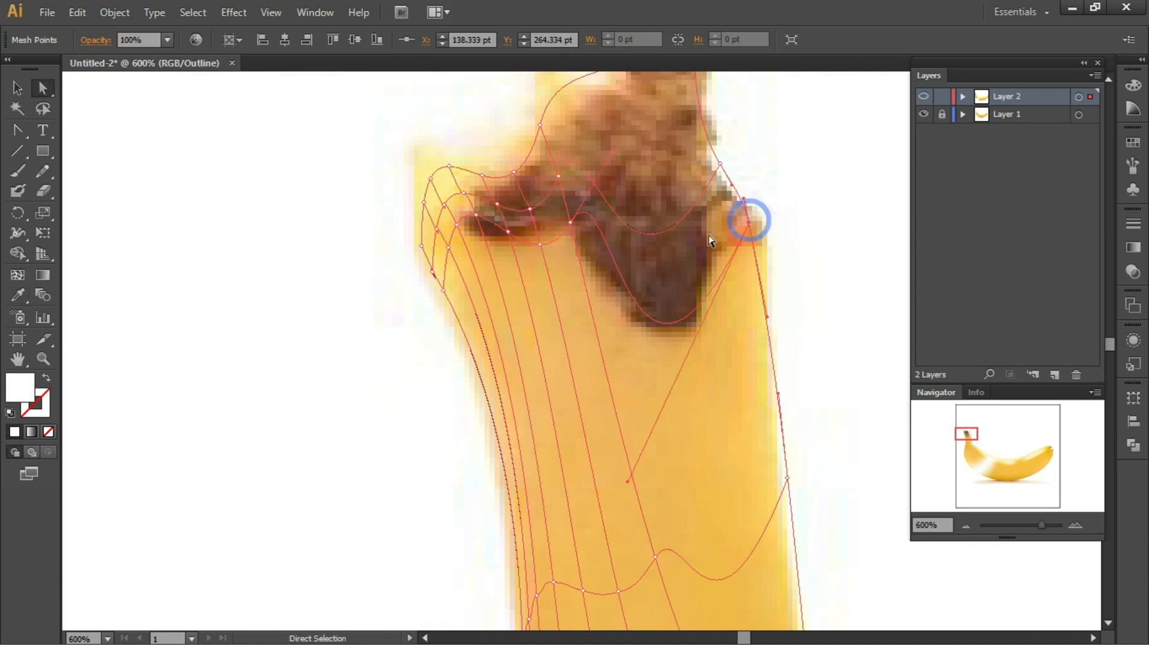
pyautogui.click(742, 231)
pyautogui.keyDown('ctrl'); pyautogui.click(720, 163); pyautogui.keyUp('ctrl')
pyautogui.click(701, 174)
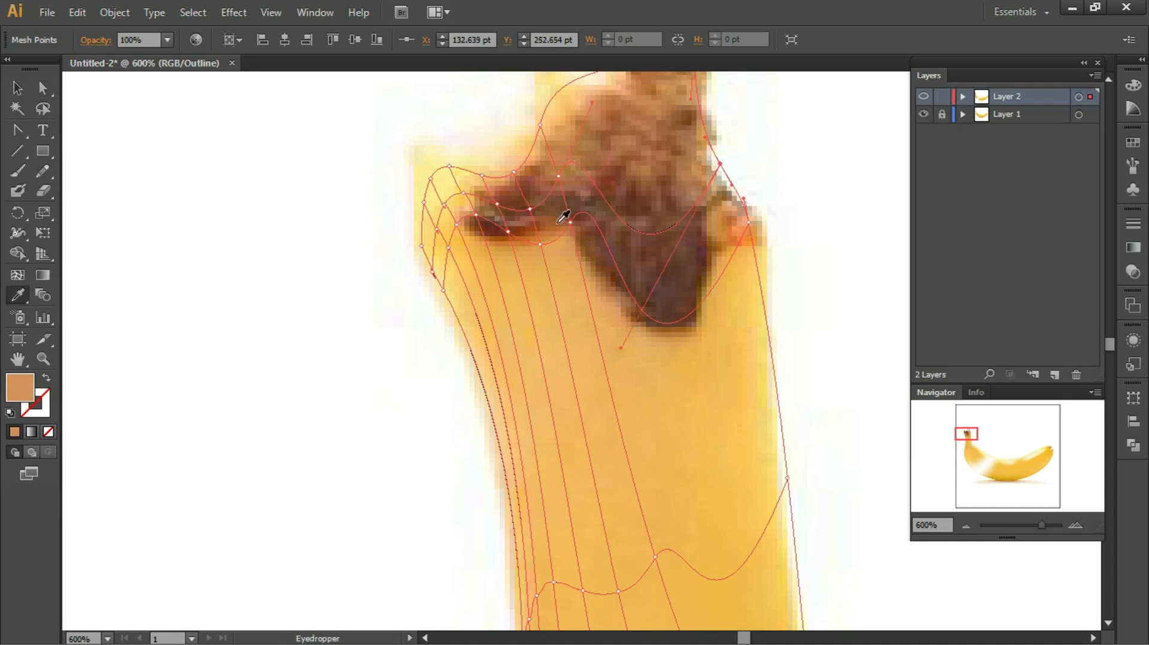
# Step: Color the middle mesh row of the stem's top with brown to yellow tones sampled from the photo
pyautogui.keyDown('ctrl'); pyautogui.click(559, 175); pyautogui.keyUp('ctrl')
pyautogui.click(573, 180)
pyautogui.keyDown('ctrl'); pyautogui.click(529, 209); pyautogui.keyUp('ctrl')
pyautogui.click(530, 191)
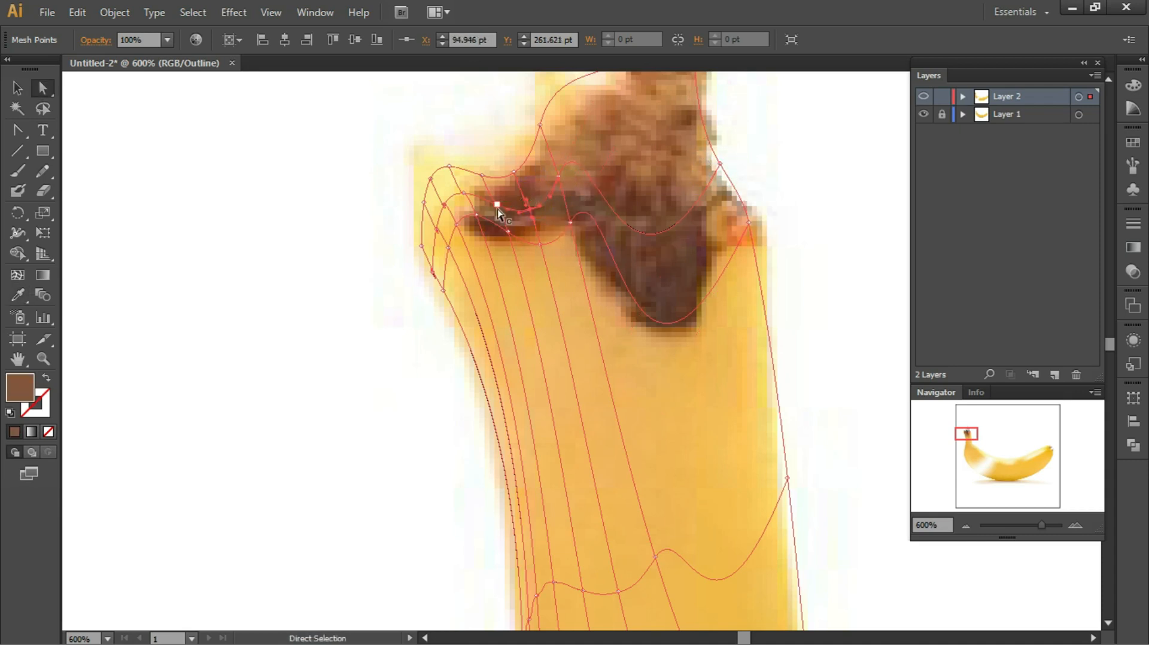
pyautogui.keyDown('ctrl'); pyautogui.click(444, 203); pyautogui.keyUp('ctrl')
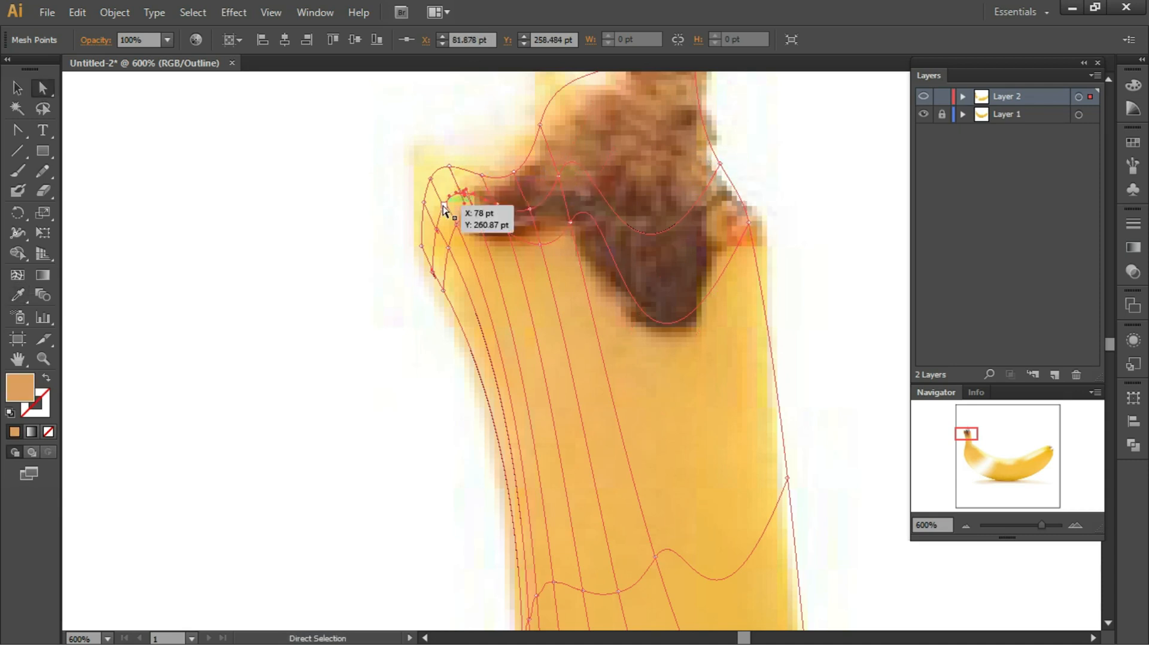
pyautogui.click(461, 199)
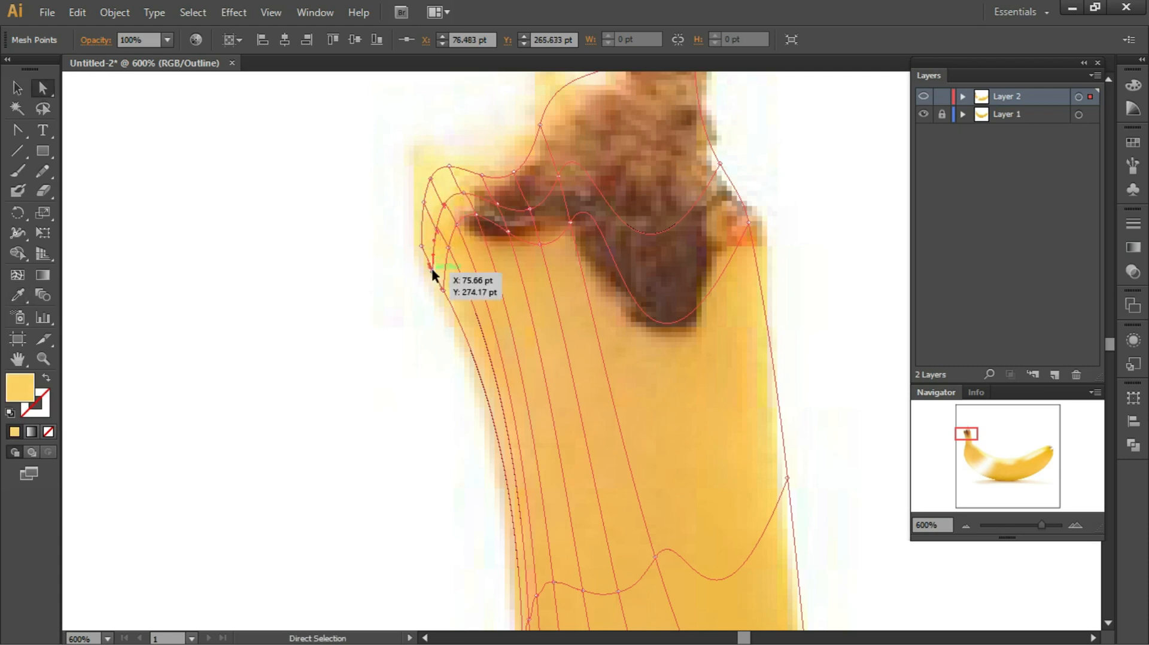
# Step: Color the outer rim mesh points around the stem top's yellow corner with light yellow and orange tones sampled from the photo
pyautogui.keyDown('ctrl'); pyautogui.click(422, 244); pyautogui.keyUp('ctrl')
pyautogui.keyDown('ctrl'); pyautogui.click(424, 203); pyautogui.keyUp('ctrl')
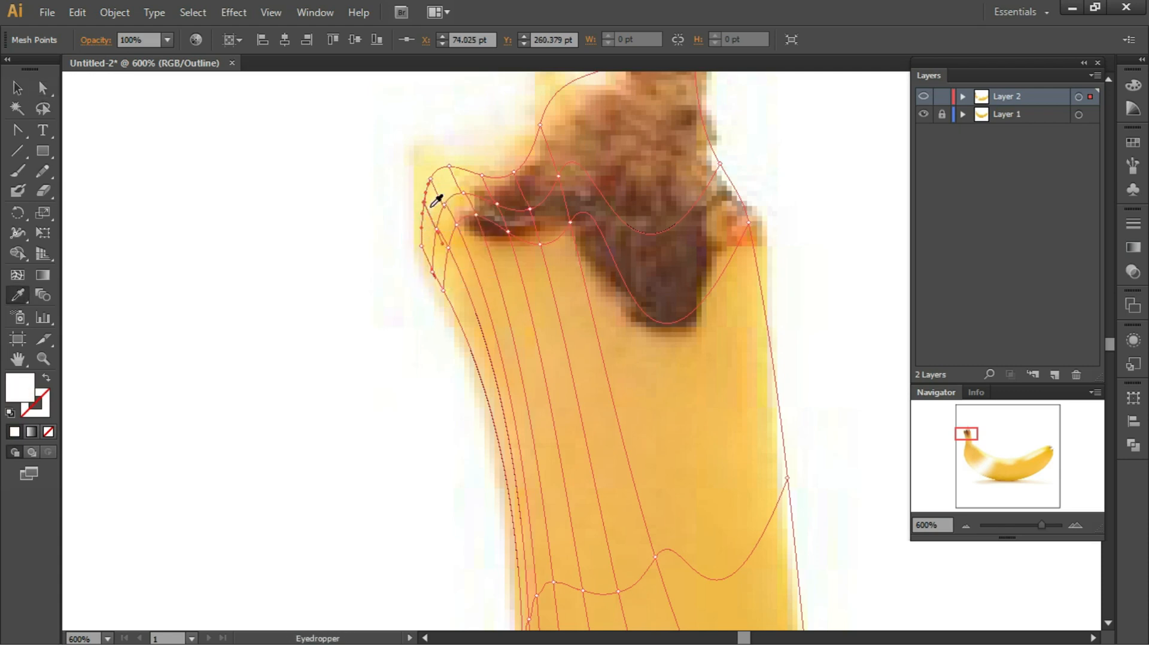
pyautogui.click(431, 205)
pyautogui.keyDown('ctrl'); pyautogui.click(431, 179); pyautogui.keyUp('ctrl')
pyautogui.click(440, 185)
pyautogui.keyDown('ctrl'); pyautogui.click(452, 167); pyautogui.keyUp('ctrl')
pyautogui.keyDown('ctrl'); pyautogui.click(481, 174); pyautogui.keyUp('ctrl')
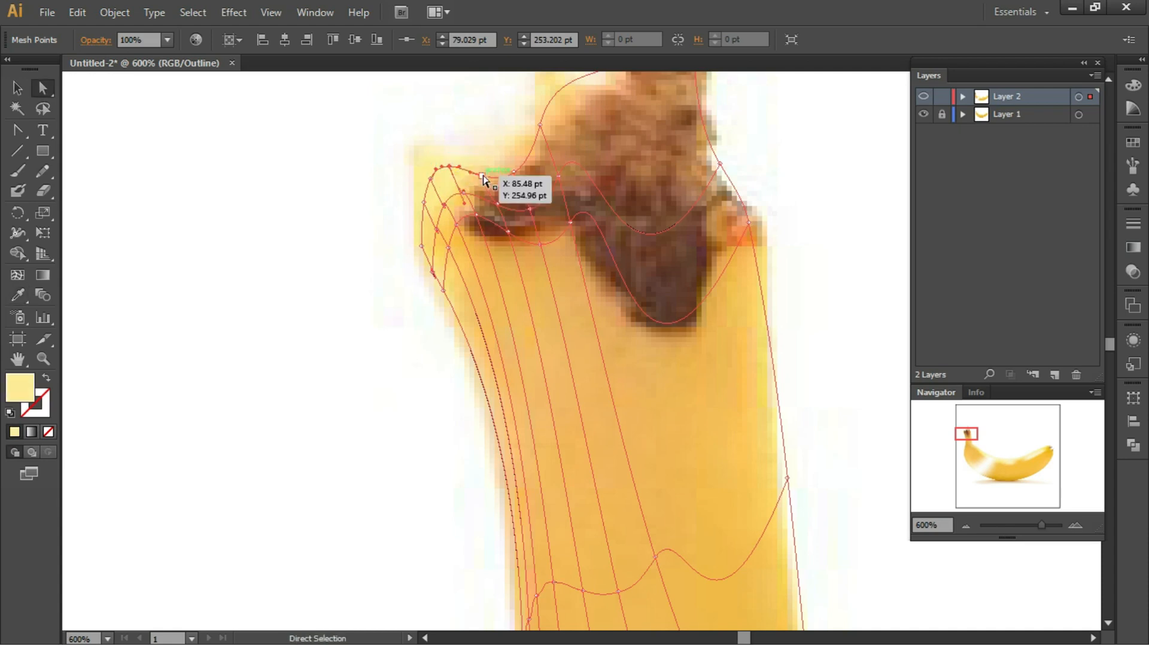
pyautogui.click(477, 178)
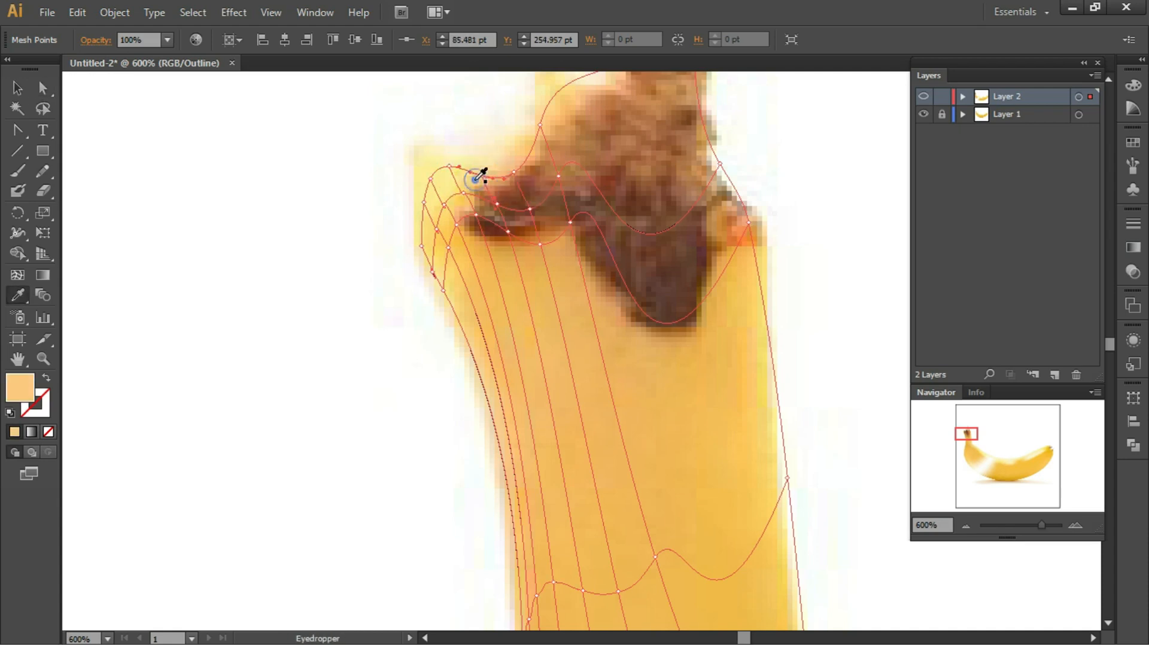
# Step: Color the upper rim point and the stem tip point from the photo, and resample the inner-edge point below the tip
pyautogui.keyDown('ctrl'); pyautogui.click(541, 126); pyautogui.keyUp('ctrl')
pyautogui.click(549, 132)
pyautogui.moveTo(600, 111); pyautogui.dragTo(459, 333)
pyautogui.keyDown('ctrl'); pyautogui.click(554, 237); pyautogui.keyUp('ctrl')
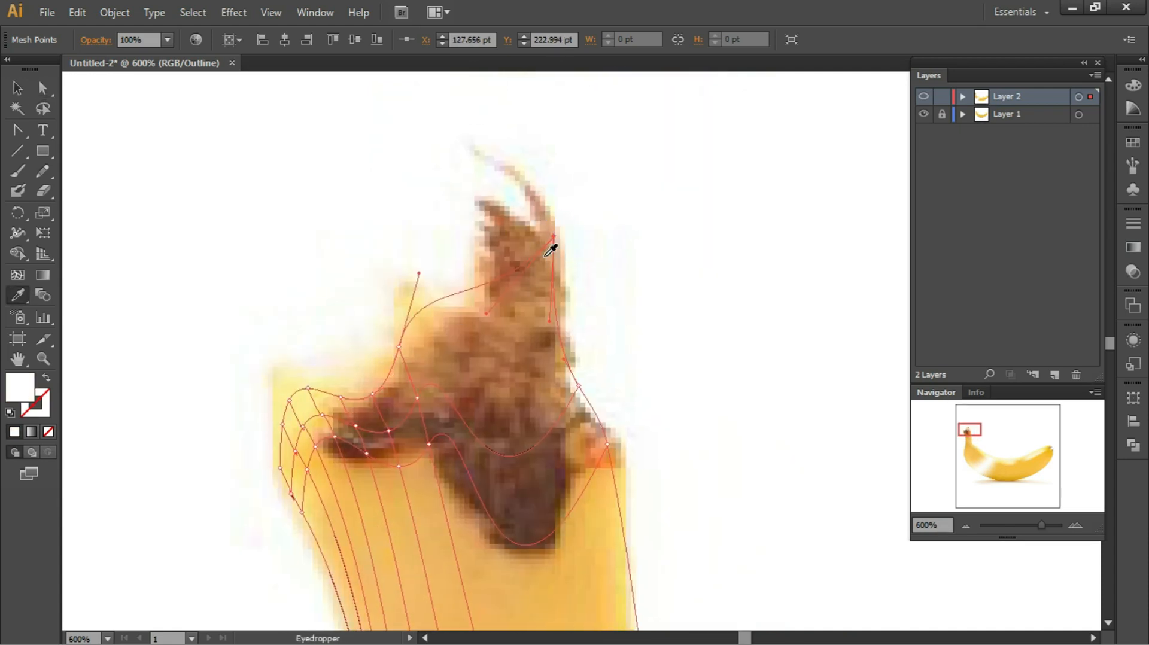
pyautogui.keyDown('ctrl'); pyautogui.click(578, 386); pyautogui.keyUp('ctrl')
pyautogui.click(554, 384)
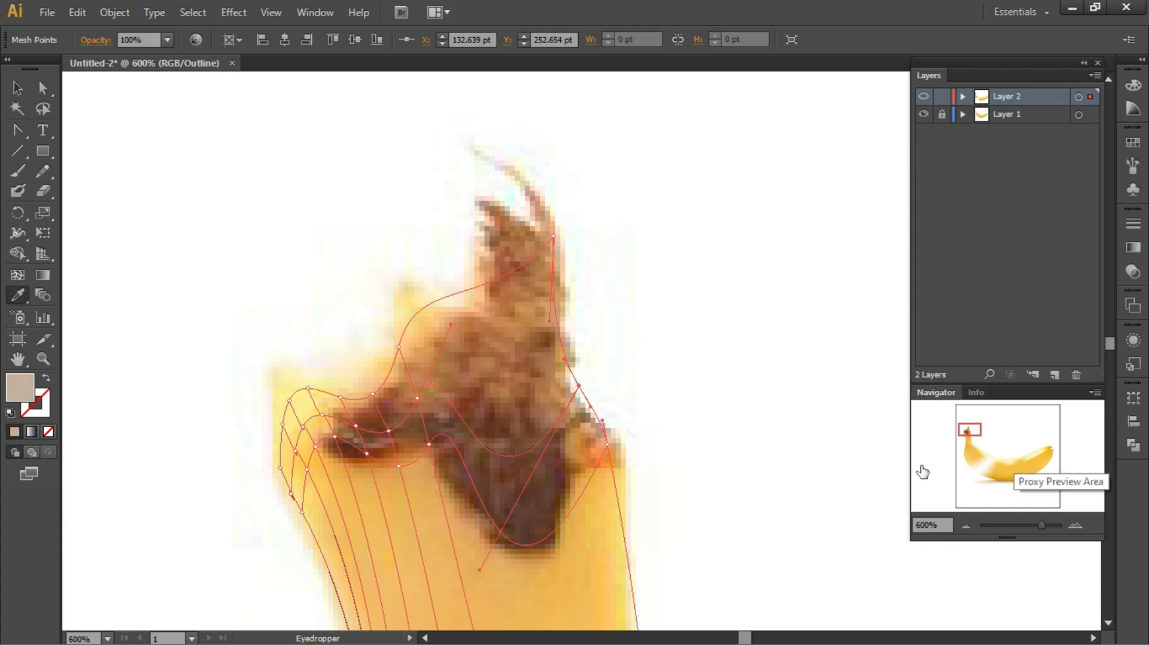
# Step: Examine the colored mesh over the whole banana at 100% zoom
pyautogui.scroll(-1, 623, 353)
pyautogui.hotkey('ctrl', '-')
pyautogui.hotkey('ctrl', '-')
pyautogui.hotkey('ctrl', '-')
pyautogui.hotkey('ctrl', '-')
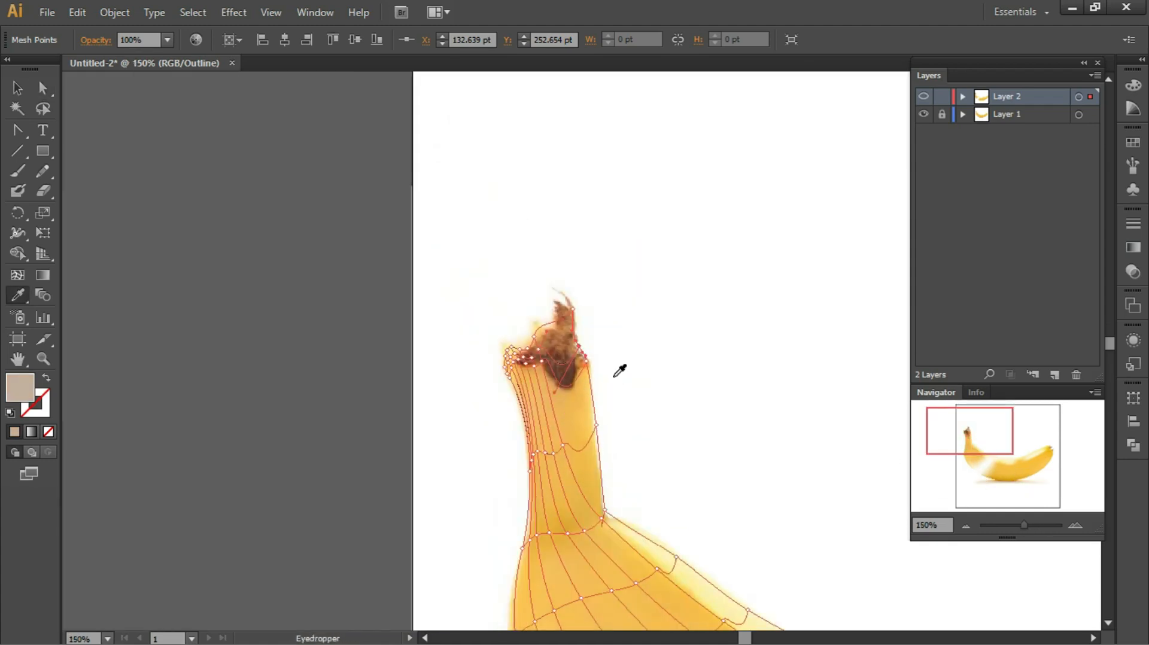
pyautogui.moveTo(760, 539); pyautogui.dragTo(478, 144)
pyautogui.moveTo(629, 211); pyautogui.dragTo(416, 316)
pyautogui.hotkey('ctrl', '-')
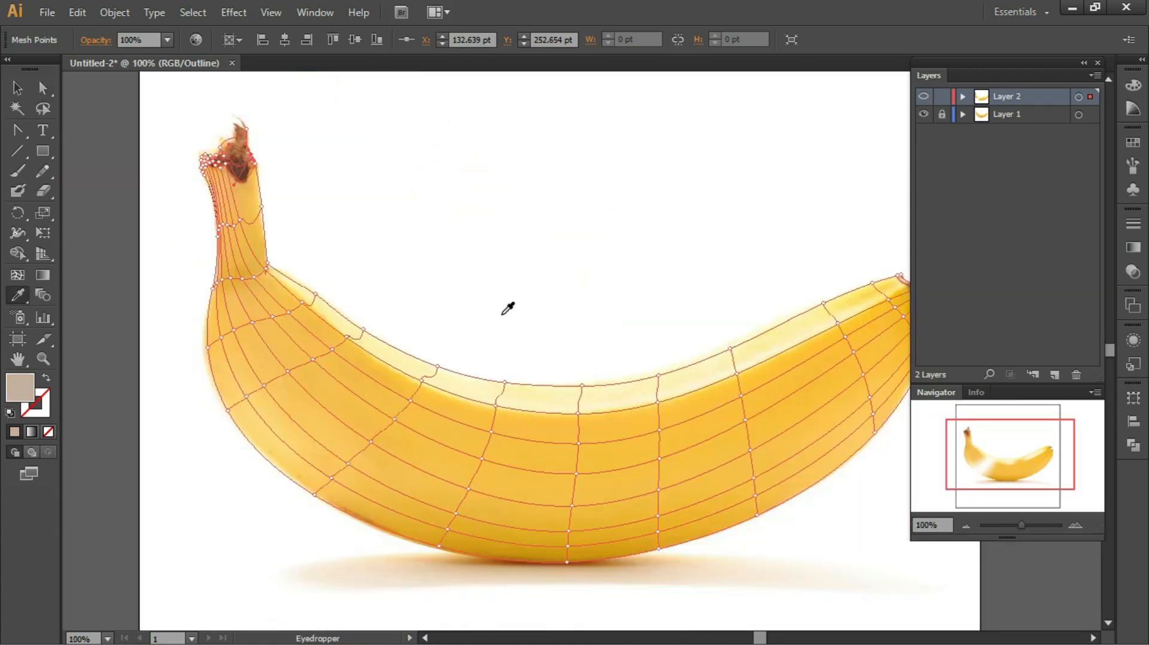
pyautogui.click(1020, 527)
pyautogui.hotkey('ctrl', '1')
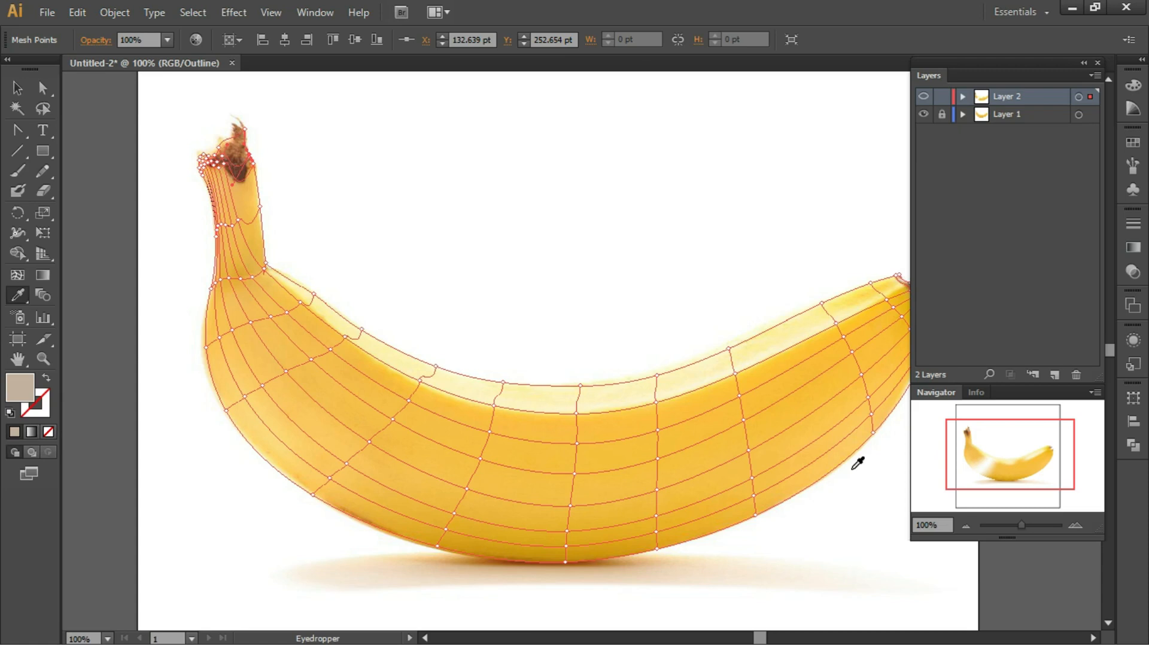
# Step: Detach the Navigator preview, enlarge it and place it beside the banana for checking colors at 100% zoom
pyautogui.moveTo(1051, 455); pyautogui.dragTo(1007, 461)
pyautogui.click(1075, 525)
pyautogui.click(966, 525)
pyautogui.click(966, 526)
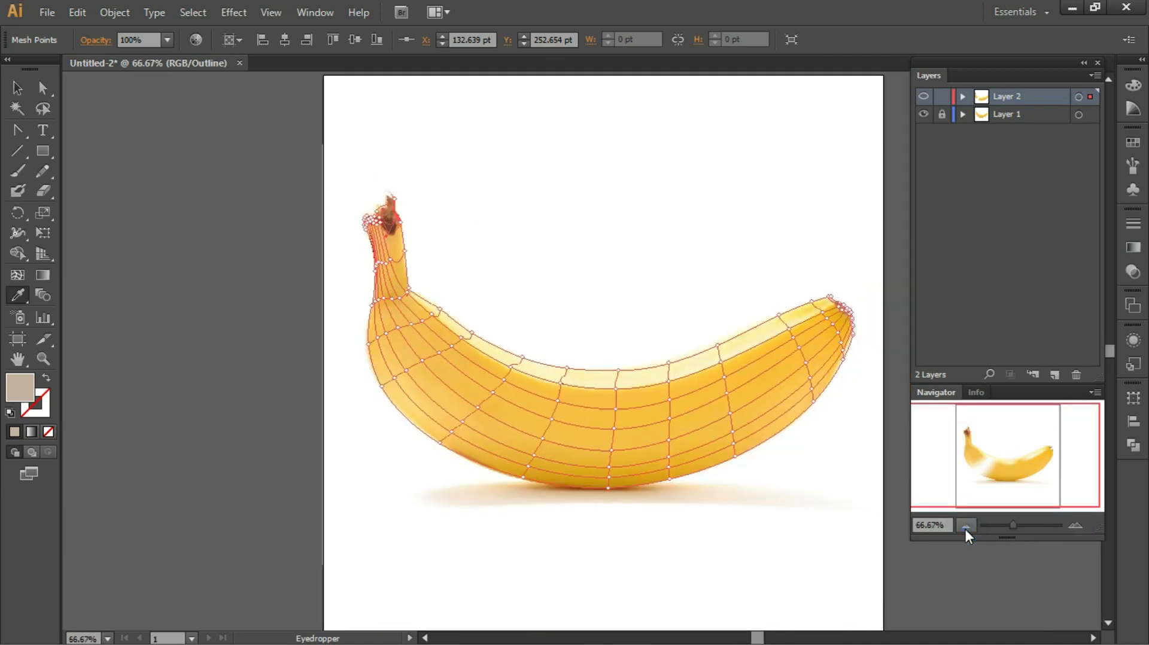
pyautogui.click(1075, 525)
pyautogui.moveTo(934, 392); pyautogui.dragTo(583, 179)
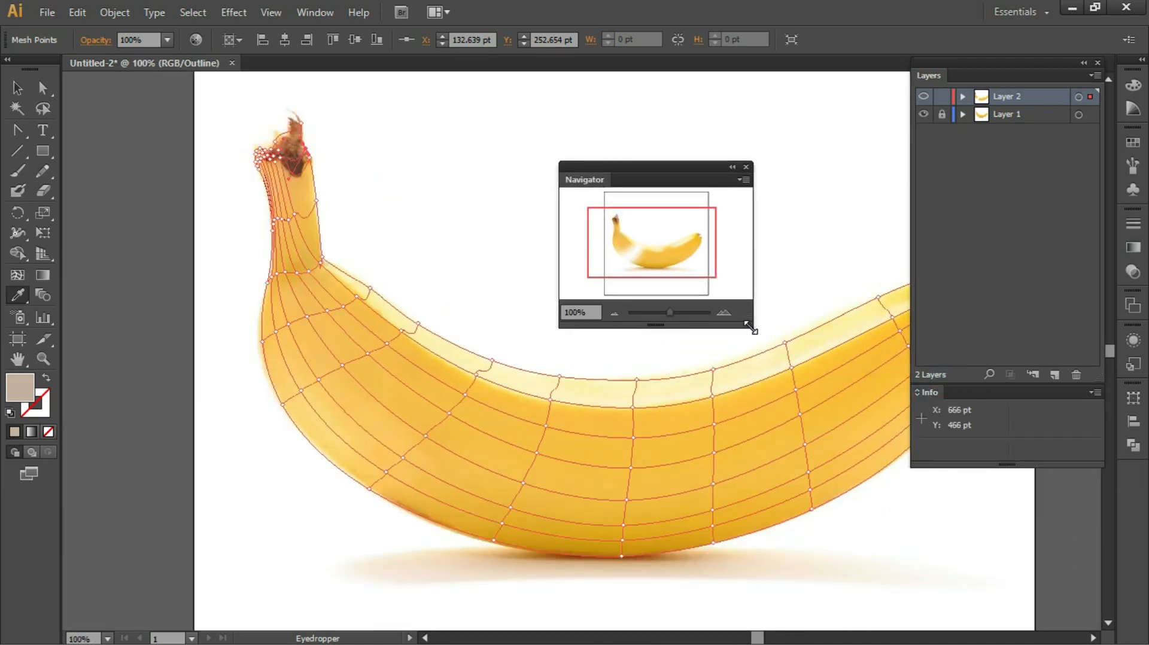
pyautogui.moveTo(755, 326); pyautogui.dragTo(1035, 579)
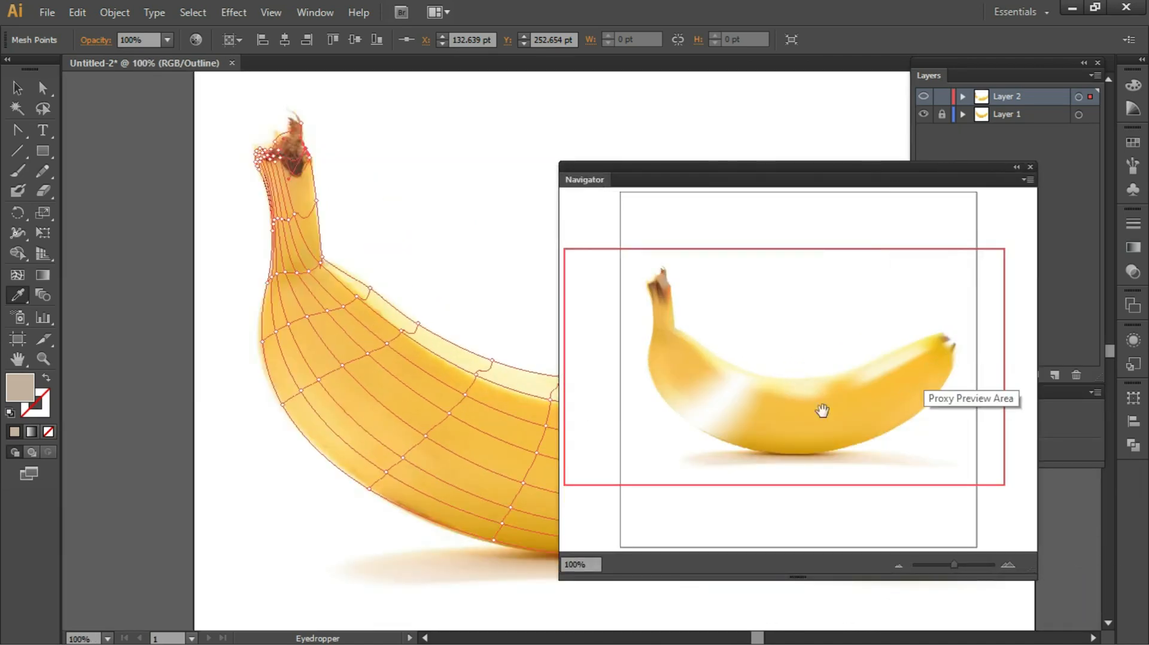
pyautogui.moveTo(821, 410); pyautogui.dragTo(724, 383)
pyautogui.moveTo(615, 174); pyautogui.dragTo(824, 150)
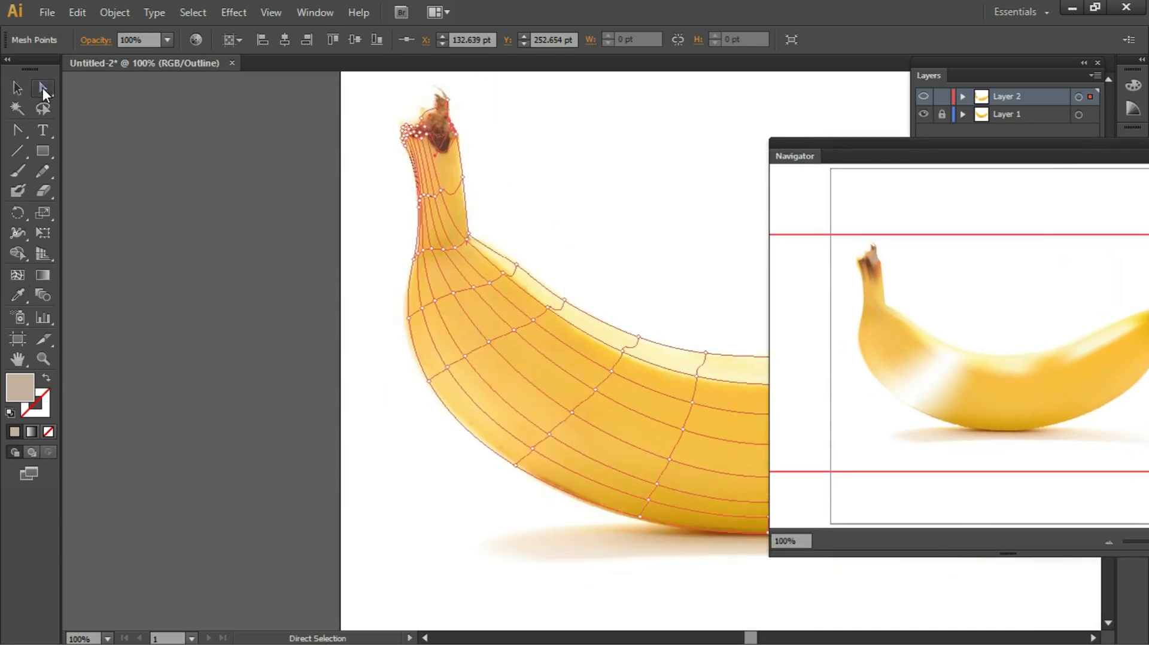
# Step: Color the upper and middle mesh points across the banana's white left patch with yellow tones sampled from the photo
pyautogui.click(43, 88)
pyautogui.click(638, 336)
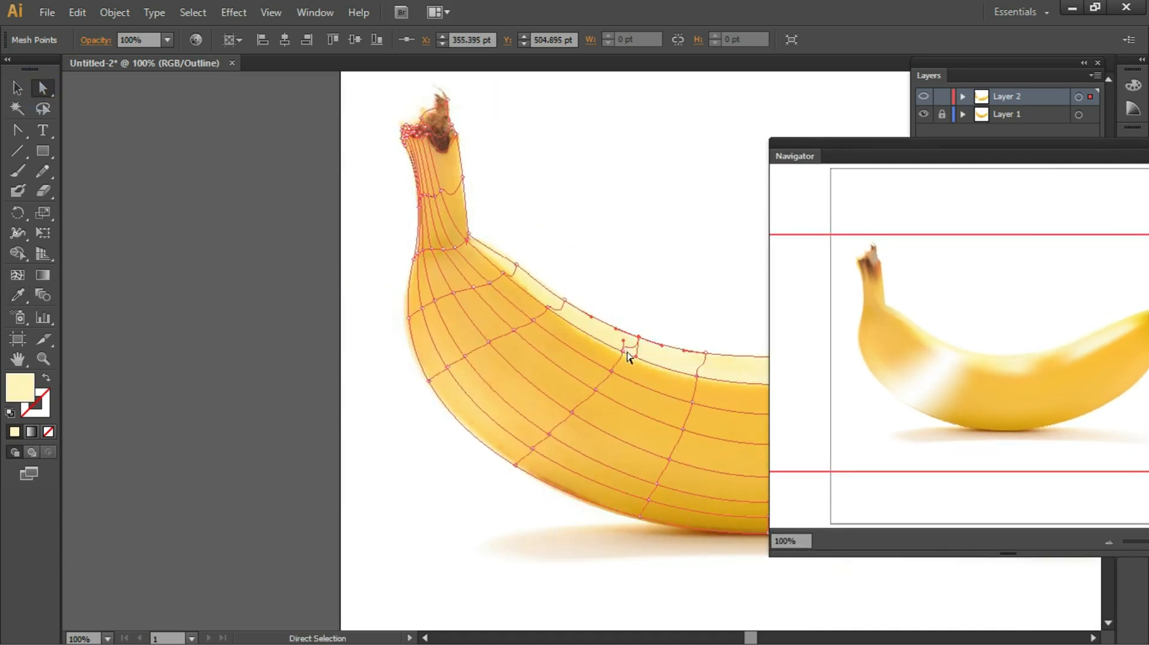
pyautogui.keyDown('ctrl'); pyautogui.click(623, 351); pyautogui.keyUp('ctrl')
pyautogui.keyDown('ctrl'); pyautogui.click(612, 371); pyautogui.keyUp('ctrl')
pyautogui.click(610, 370)
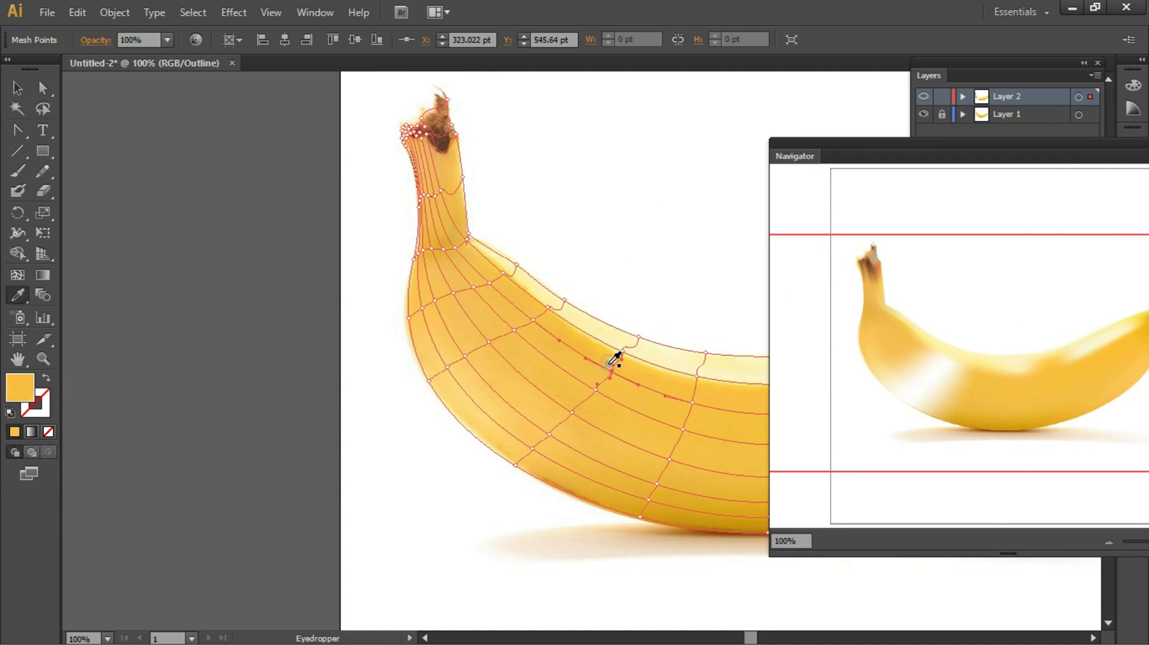
pyautogui.keyDown('ctrl'); pyautogui.click(595, 390); pyautogui.keyUp('ctrl')
pyautogui.click(592, 382)
pyautogui.keyDown('ctrl'); pyautogui.click(573, 413); pyautogui.keyUp('ctrl')
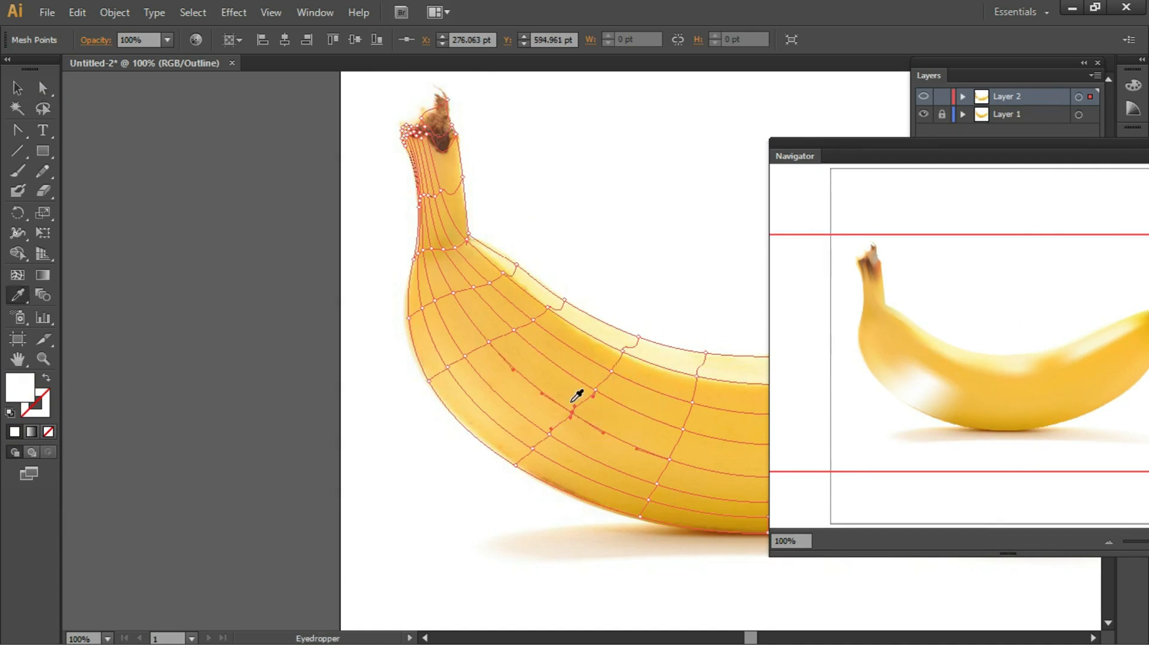
pyautogui.click(571, 404)
# Step: Color the lower mesh points of the white patch and the nearby outer-edge point with yellow tones from the photo
pyautogui.keyDown('ctrl'); pyautogui.click(549, 433); pyautogui.keyUp('ctrl')
pyautogui.click(546, 427)
pyautogui.keyDown('ctrl'); pyautogui.click(532, 449); pyautogui.keyUp('ctrl')
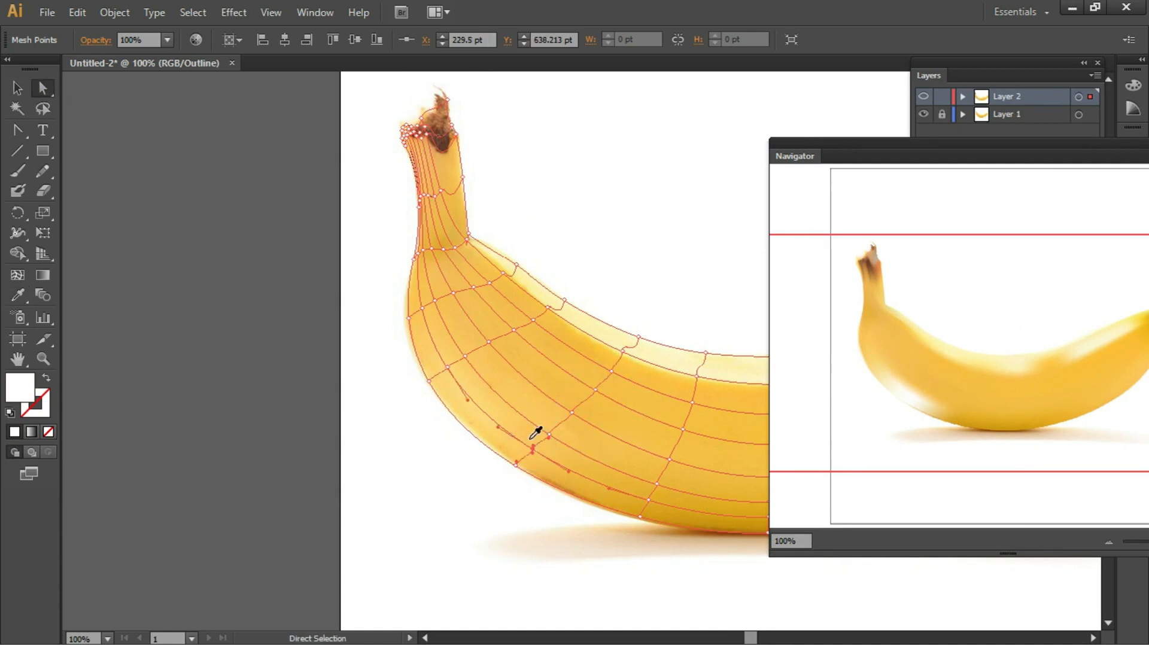
pyautogui.click(528, 439)
pyautogui.keyDown('ctrl'); pyautogui.click(516, 464); pyautogui.keyUp('ctrl')
pyautogui.click(513, 455)
pyautogui.keyDown('ctrl'); pyautogui.click(430, 380); pyautogui.keyUp('ctrl')
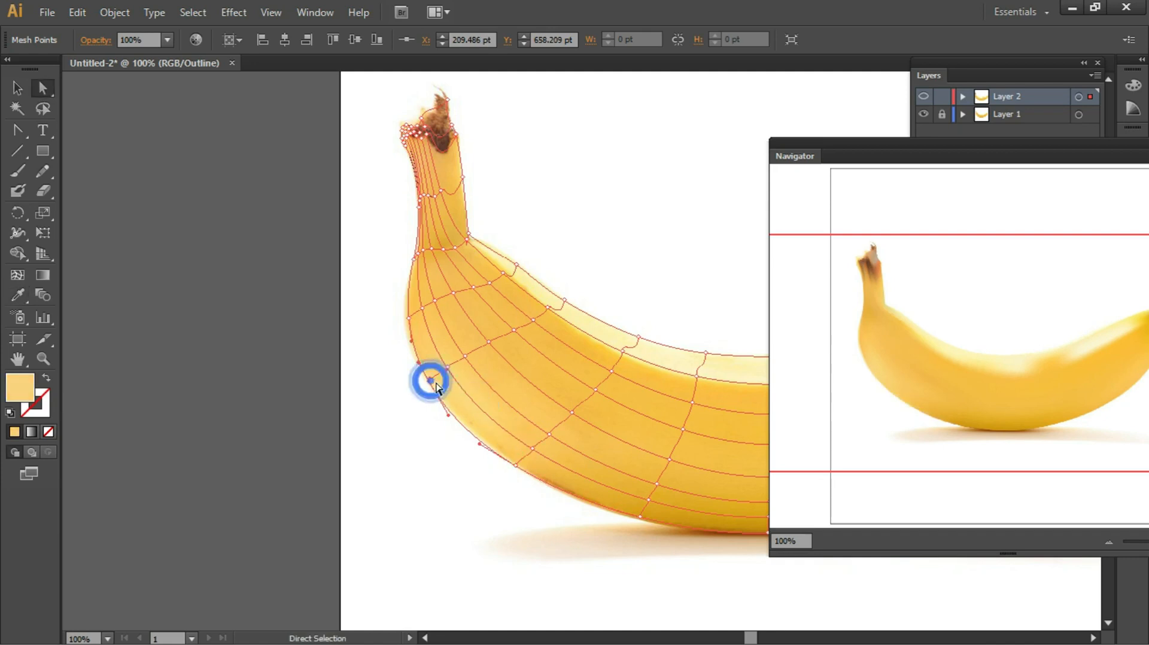
pyautogui.click(441, 379)
# Step: Color the mesh points along the banana's upper highlight with pale yellow and cream tones sampled from the photo
pyautogui.keyDown('ctrl'); pyautogui.click(698, 377); pyautogui.keyUp('ctrl')
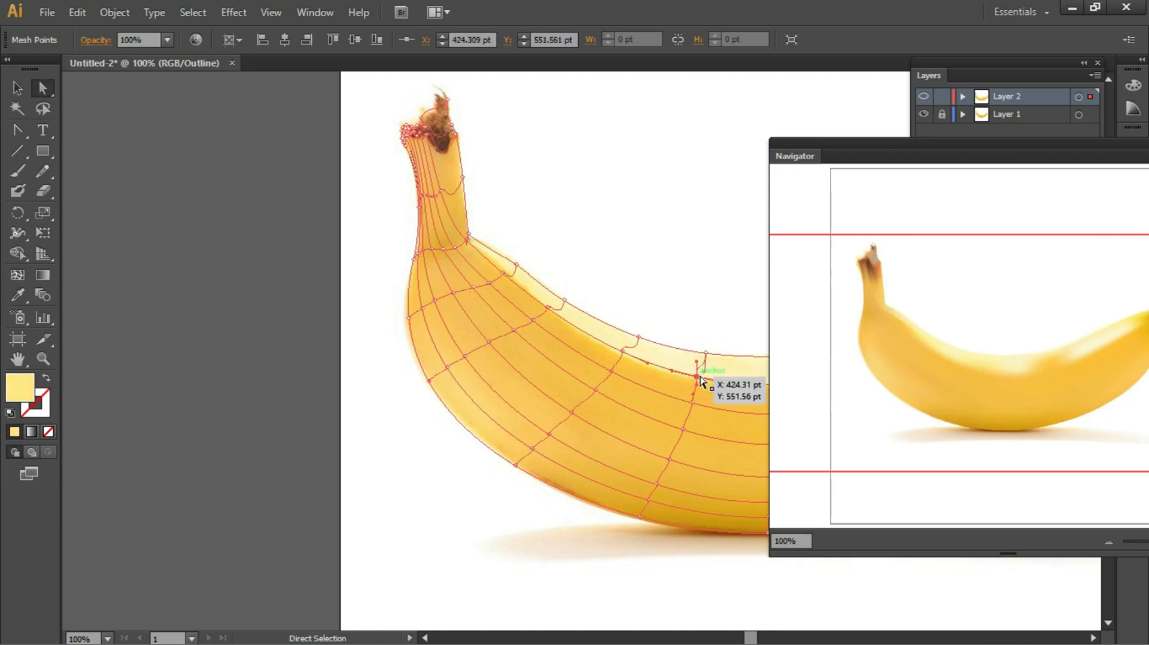
pyautogui.click(701, 373)
pyautogui.moveTo(755, 377); pyautogui.dragTo(601, 383)
pyautogui.keyDown('ctrl'); pyautogui.click(625, 389); pyautogui.keyUp('ctrl')
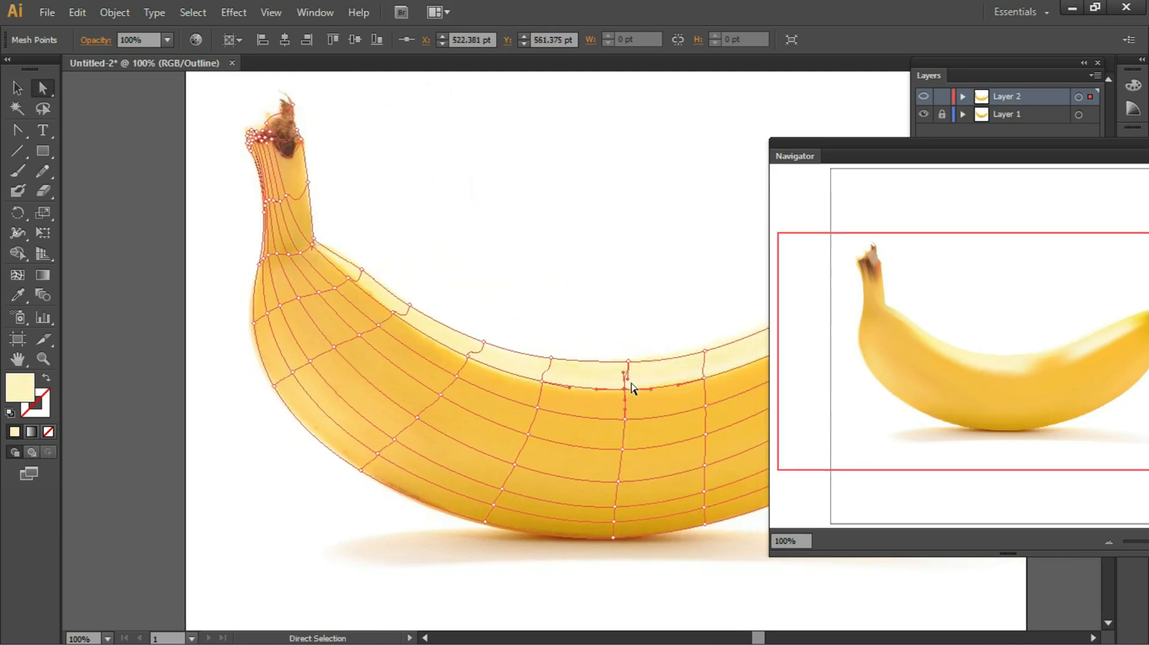
pyautogui.keyDown('ctrl'); pyautogui.click(629, 362); pyautogui.keyUp('ctrl')
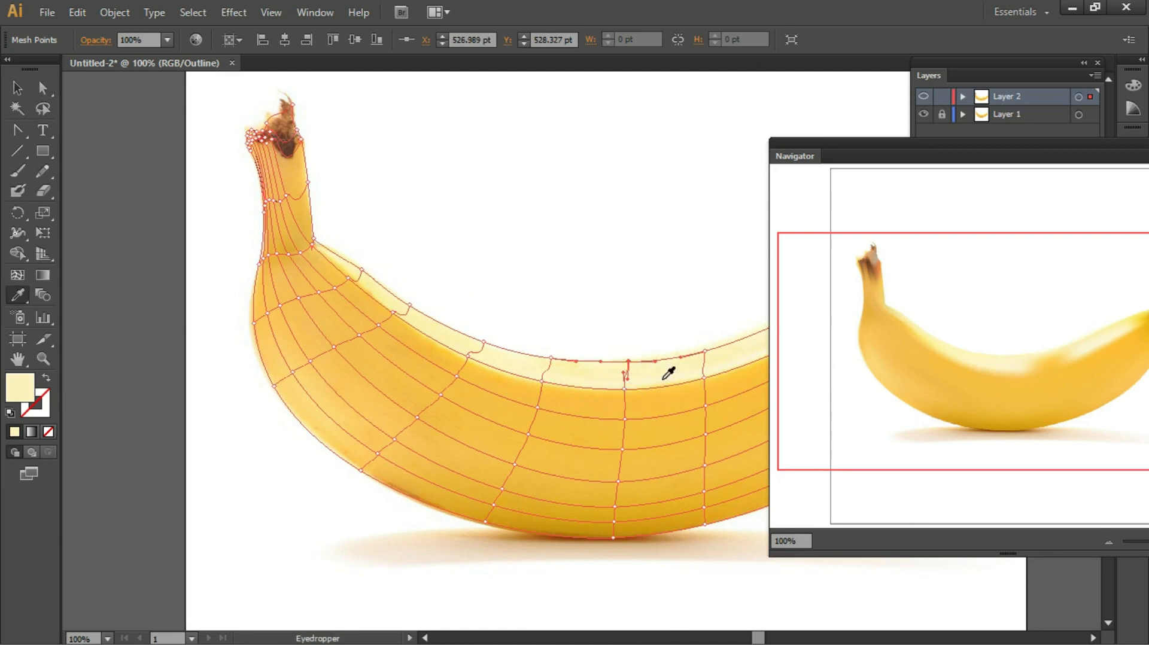
pyautogui.keyDown('ctrl'); pyautogui.click(704, 353); pyautogui.keyUp('ctrl')
pyautogui.click(683, 374)
pyautogui.moveTo(682, 375); pyautogui.dragTo(582, 381)
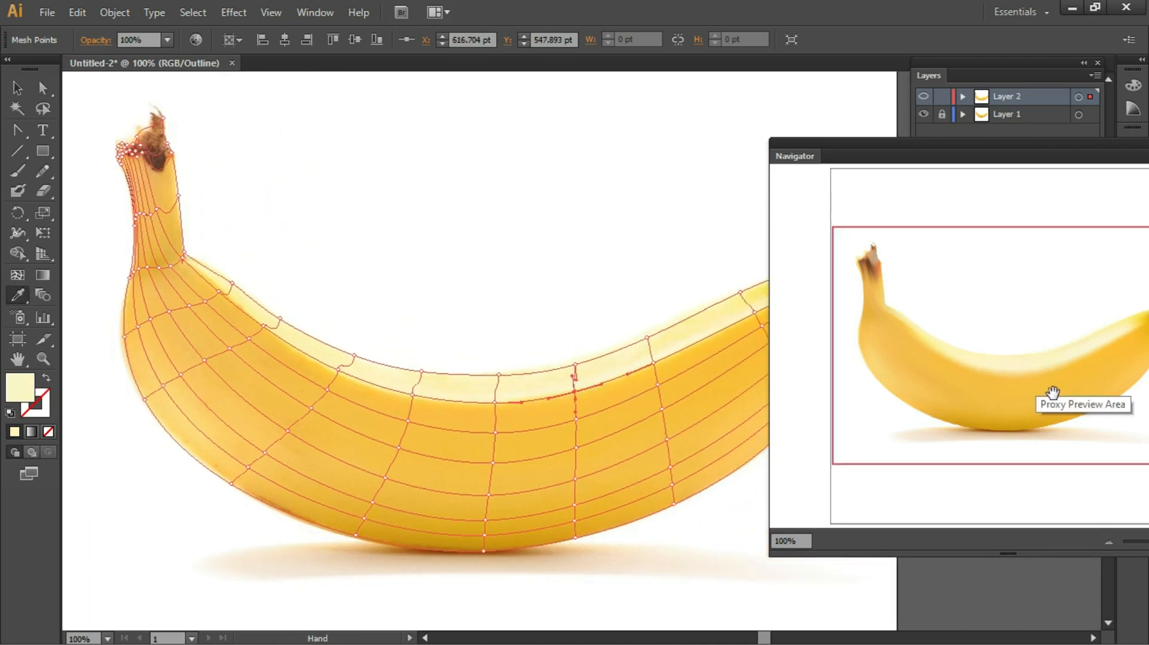
pyautogui.moveTo(1061, 353); pyautogui.dragTo(1079, 352)
pyautogui.moveTo(968, 144); pyautogui.dragTo(889, 150)
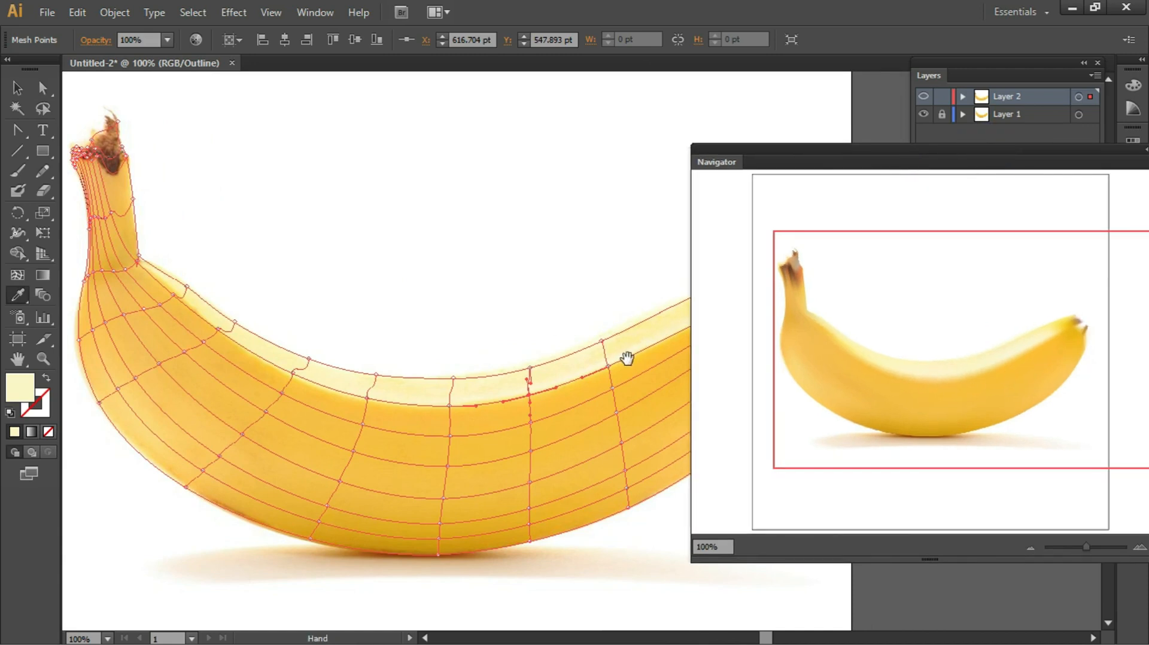
# Step: Color the rim mesh points at the banana's blossom end with brown and beige tones sampled from the photo
pyautogui.moveTo(627, 358); pyautogui.dragTo(339, 399)
pyautogui.hotkey('ctrl', '=')
pyautogui.hotkey('ctrl', '=')
pyautogui.hotkey('ctrl', '=')
pyautogui.press('a')
pyautogui.click(382, 287)
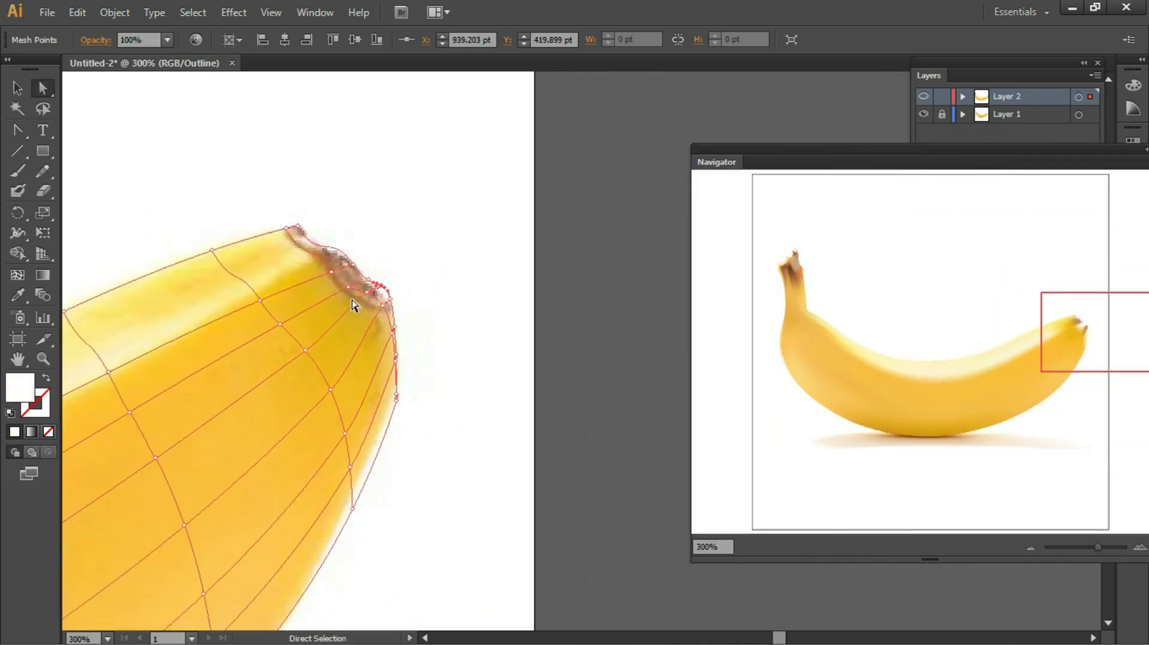
pyautogui.press('i')
pyautogui.click(354, 267)
pyautogui.keyDown('ctrl'); pyautogui.click(394, 304); pyautogui.keyUp('ctrl')
pyautogui.click(374, 292)
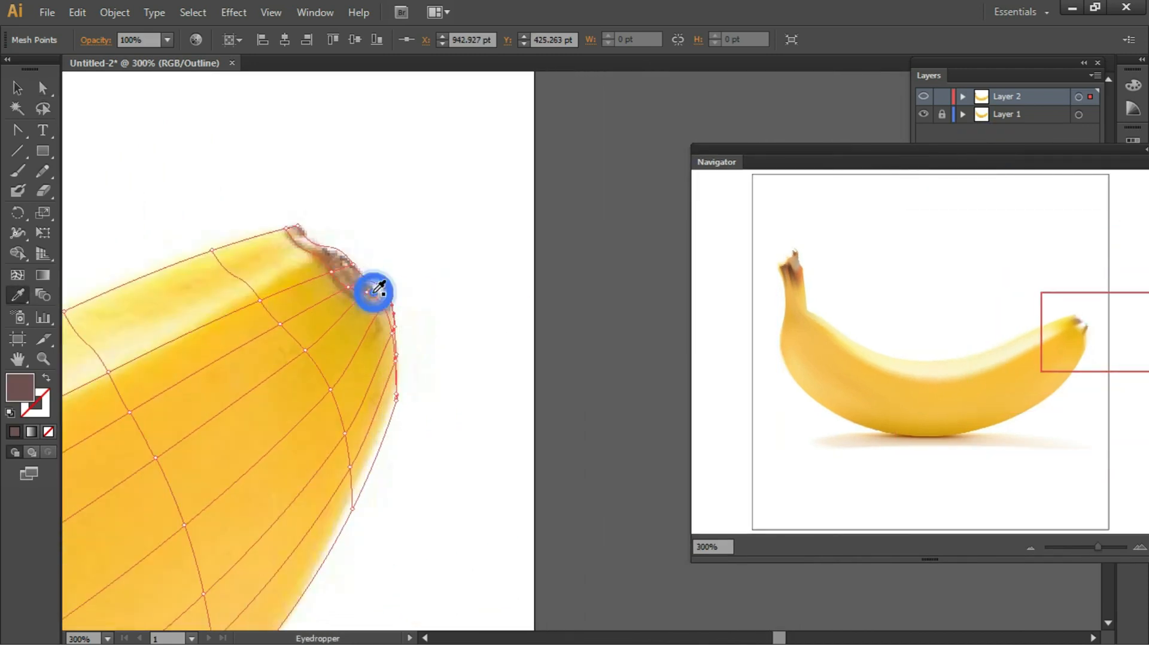
pyautogui.keyDown('ctrl'); pyautogui.click(393, 326); pyautogui.keyUp('ctrl')
pyautogui.click(389, 306)
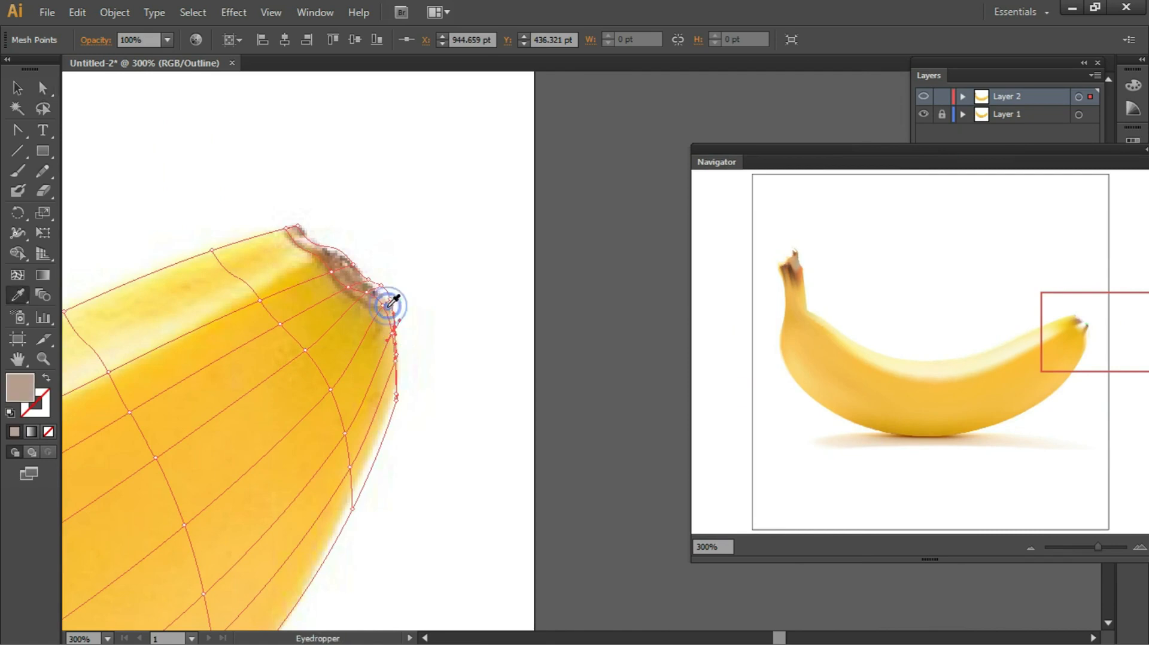
pyautogui.keyDown('ctrl'); pyautogui.click(354, 265); pyautogui.keyUp('ctrl')
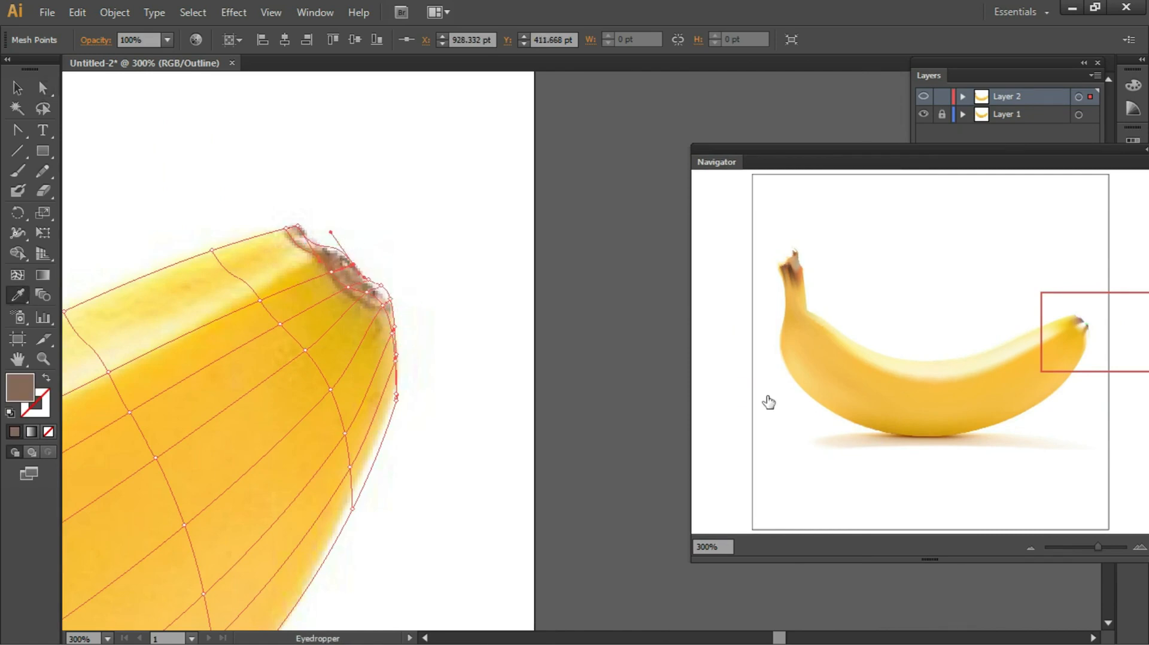
# Step: Shrink the Navigator preview, dock it below the layer list and collapse the Info readout, with the whole banana in view
pyautogui.moveTo(184, 361); pyautogui.dragTo(577, 322)
pyautogui.hotkey('ctrl', '-')
pyautogui.hotkey('ctrl', '-')
pyautogui.hotkey('ctrl', '-')
pyautogui.hotkey('ctrl', '-')
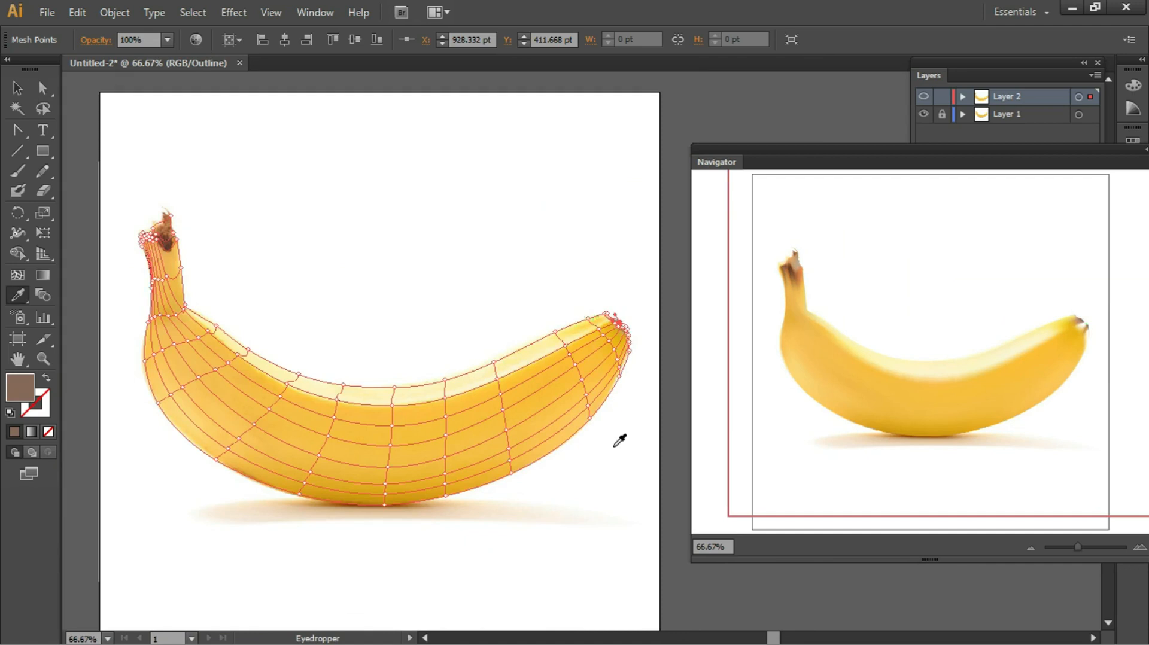
pyautogui.moveTo(693, 560); pyautogui.dragTo(890, 433)
pyautogui.moveTo(1049, 149); pyautogui.dragTo(963, 464)
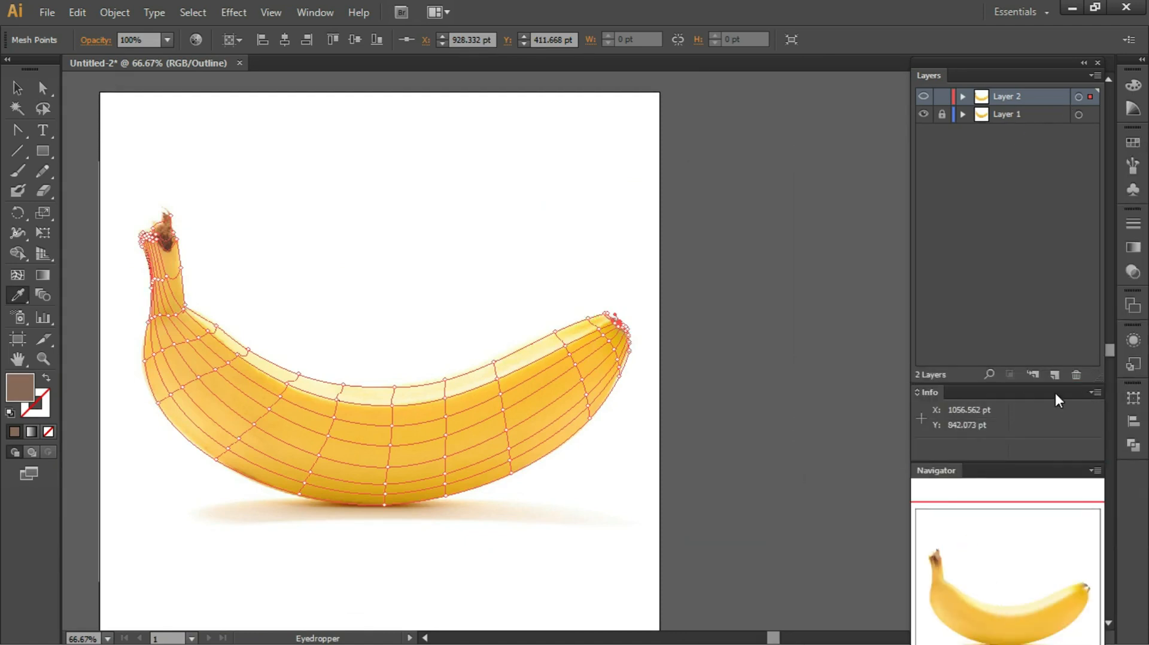
pyautogui.click(930, 394)
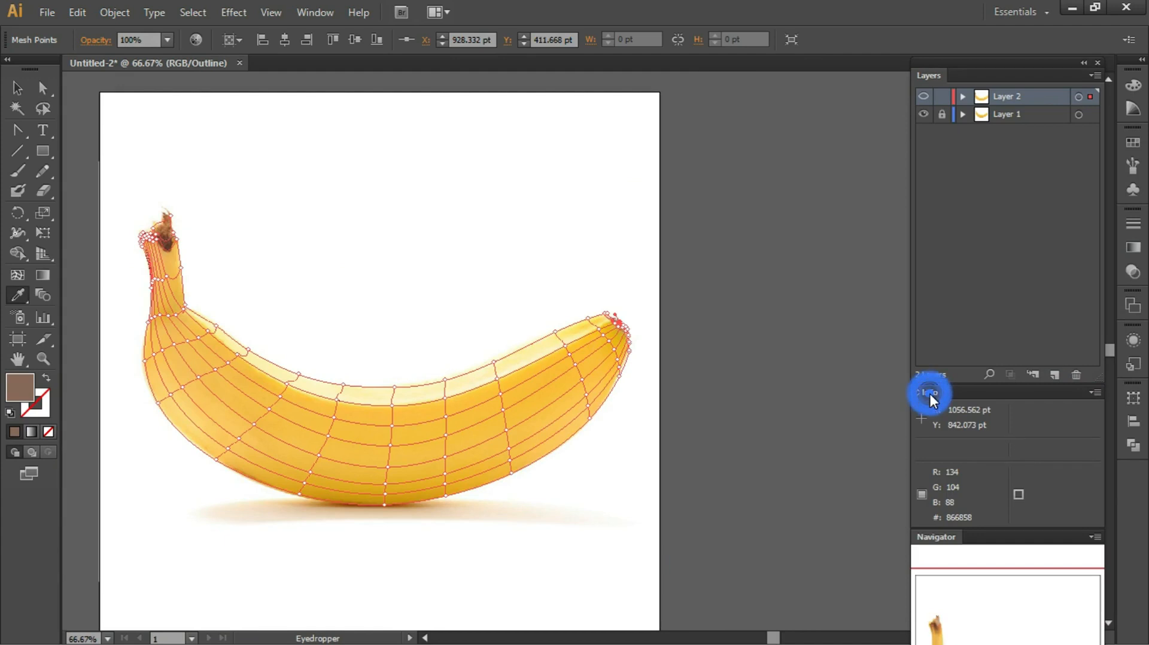
pyautogui.click(930, 394)
pyautogui.click(930, 394)
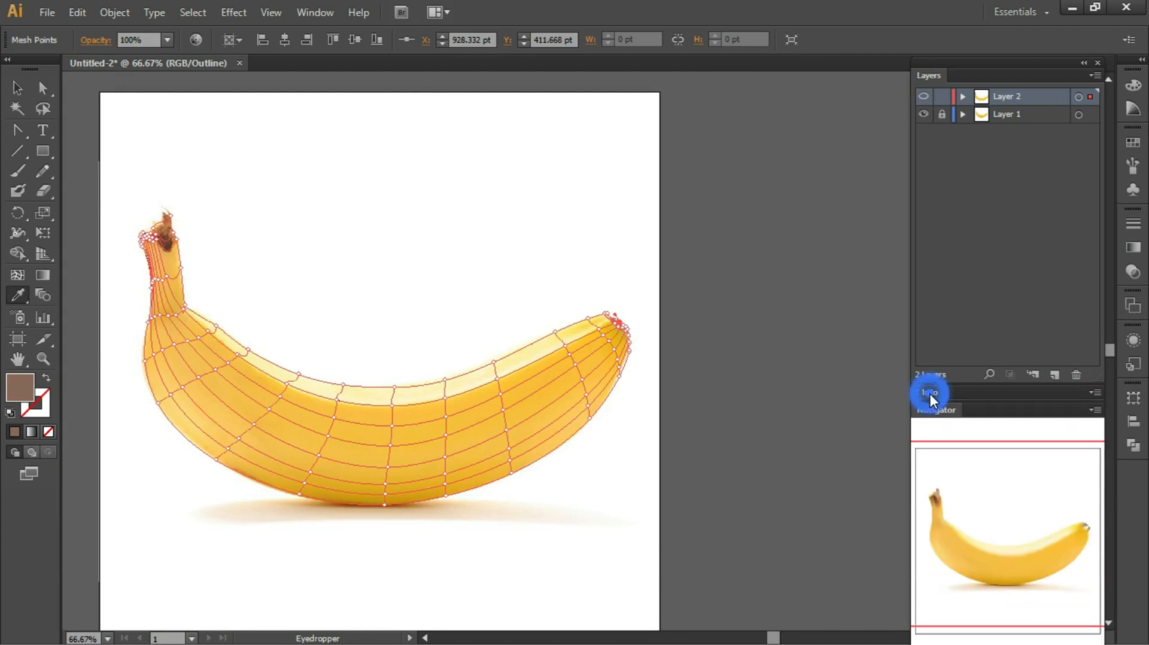
# Step: Select all artwork on Layer 2 and switch the layer to Preview display in its layer options
pyautogui.click(1078, 97)
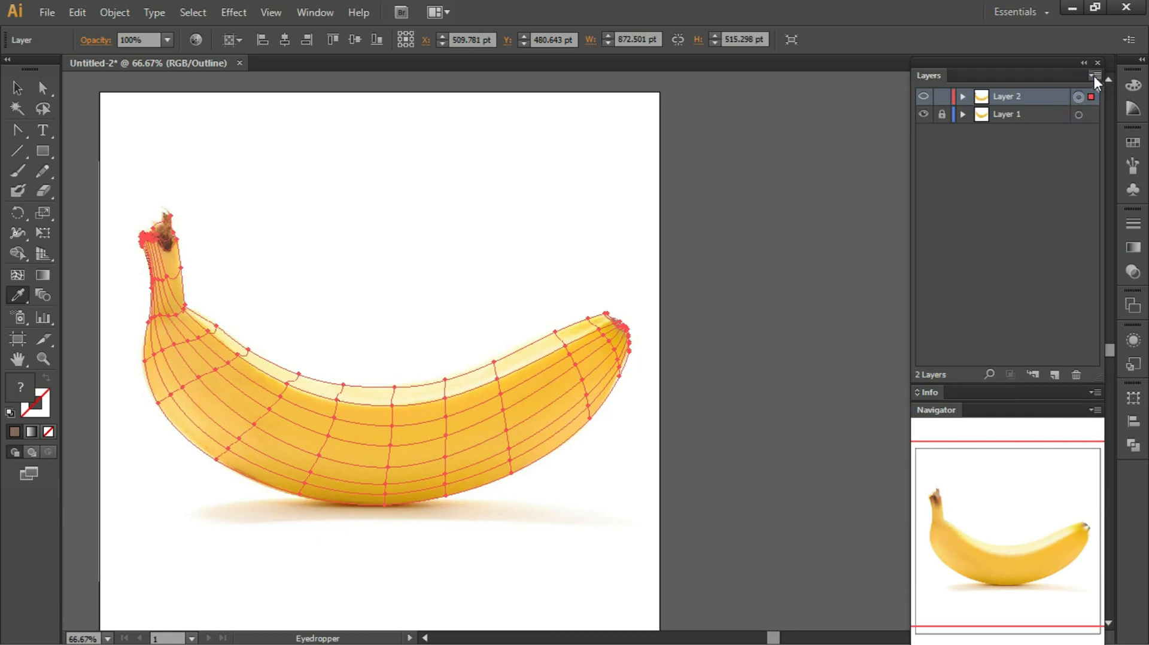
pyautogui.click(1094, 75)
pyautogui.click(984, 162)
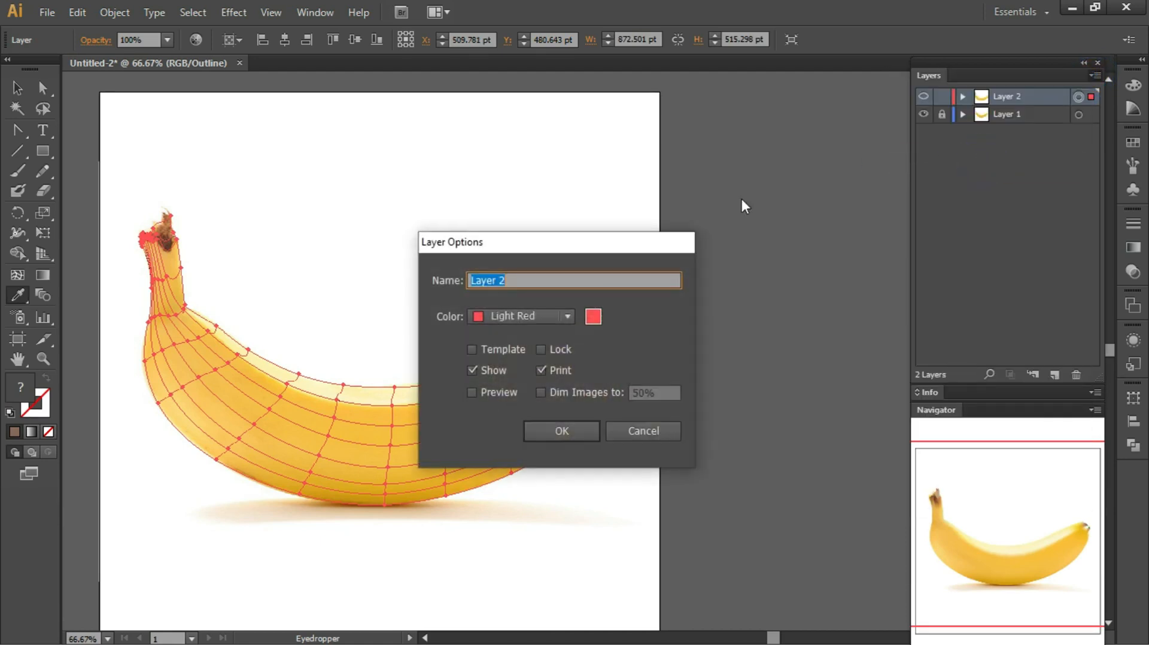
pyautogui.click(557, 428)
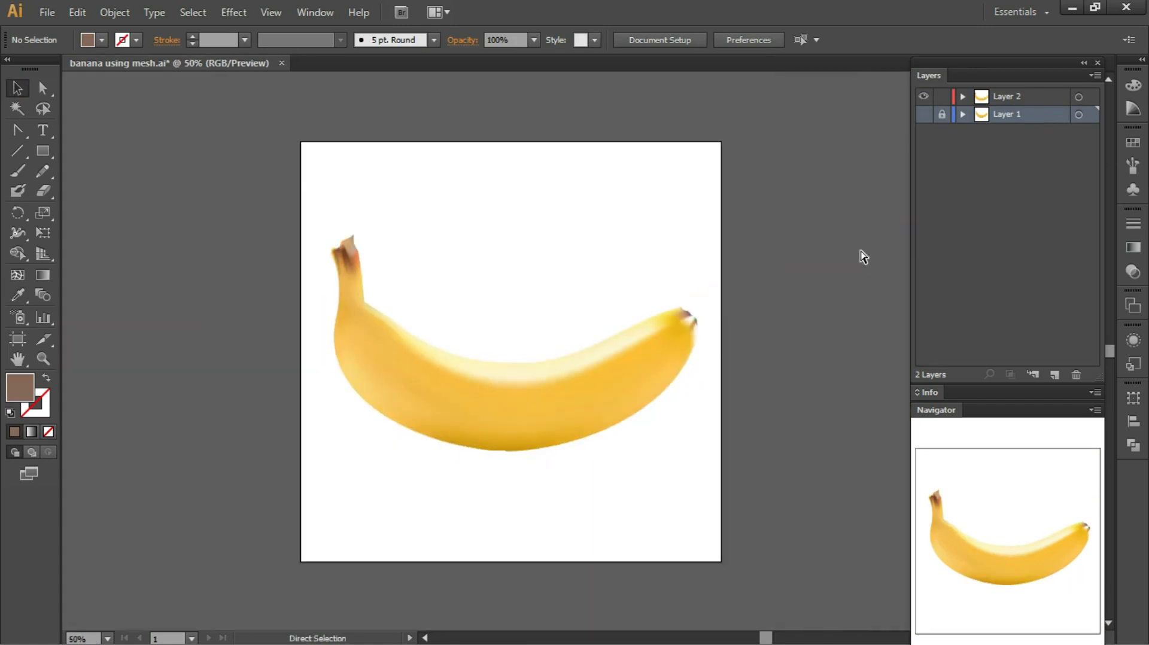
# Step: Recolor the green rim mesh point at the blossom end and its upper neighbor with brown sampled from the colored rim
pyautogui.hotkey('ctrl', '=')
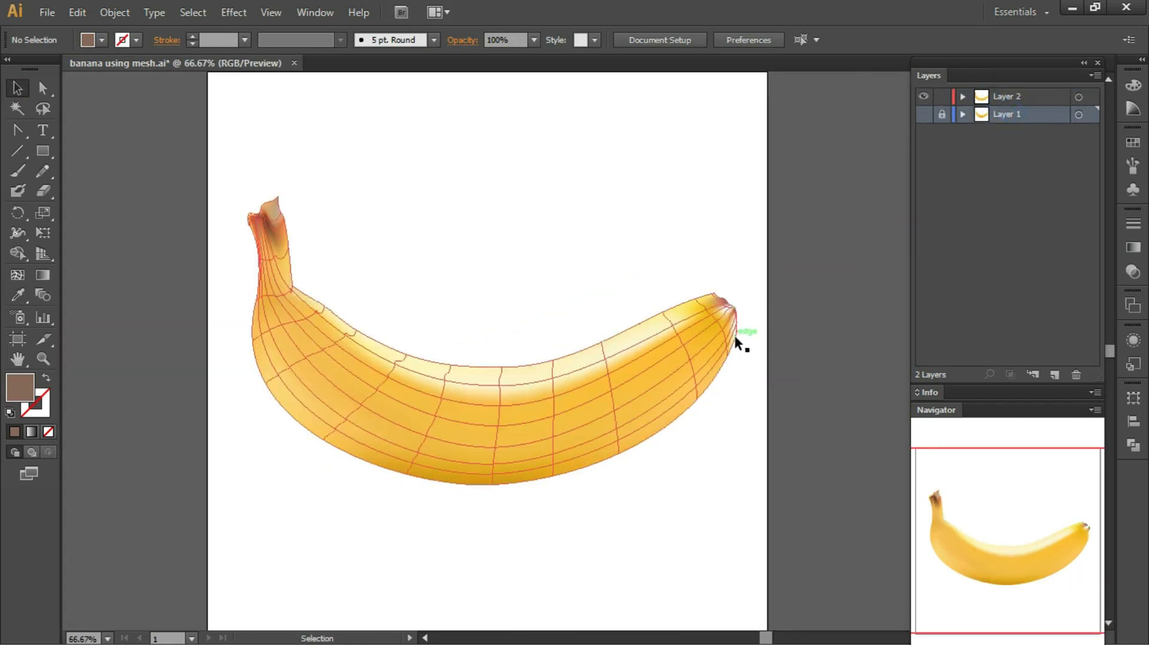
pyautogui.click(735, 338)
pyautogui.press('z')
pyautogui.moveTo(768, 282); pyautogui.dragTo(707, 361)
pyautogui.click(553, 244)
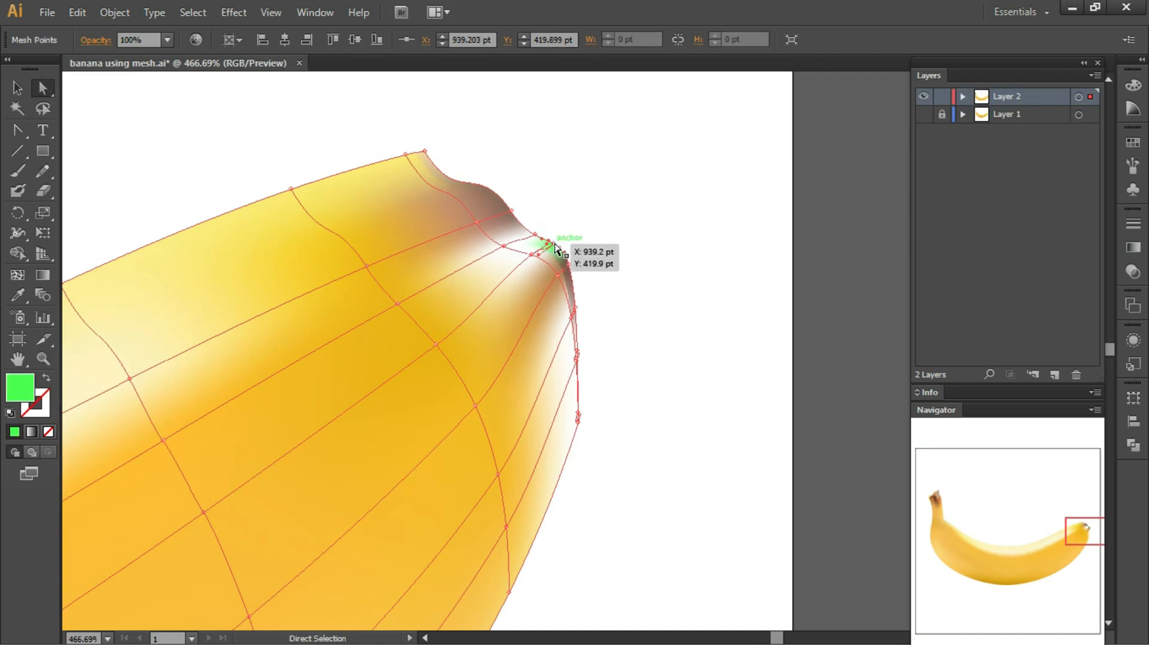
pyautogui.press('i')
pyautogui.click(496, 192)
pyautogui.press('a')
pyautogui.click(535, 234)
pyautogui.press('i')
pyautogui.click(496, 193)
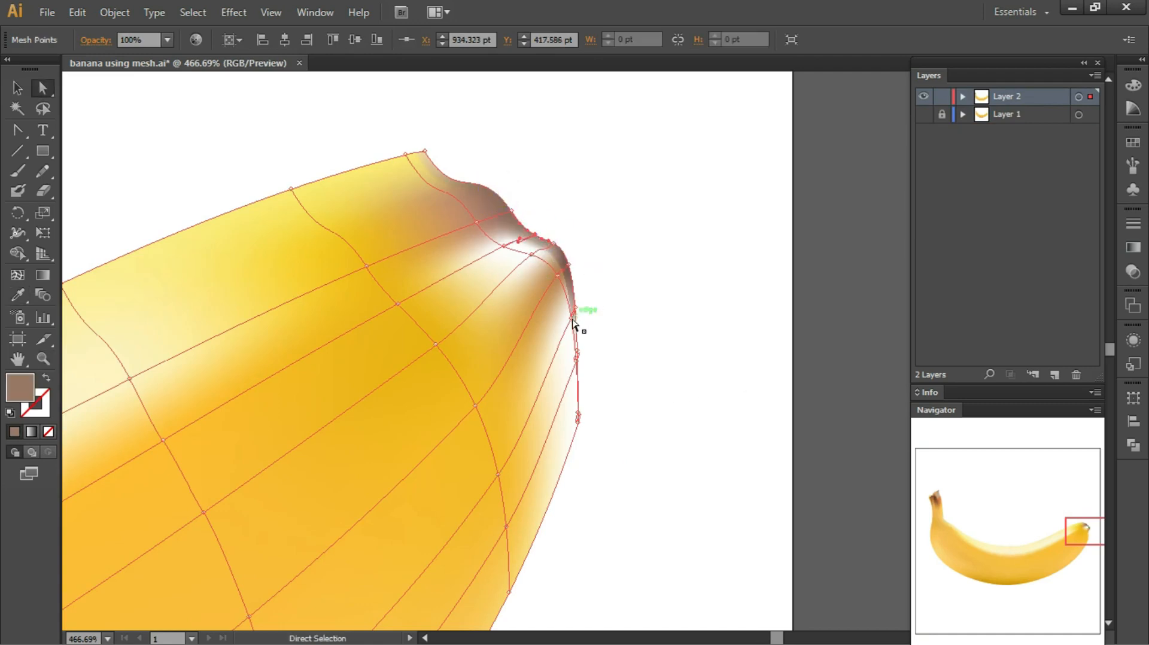
# Step: Color the lower rim point and two inner mesh points of the blossom end with brown tones from the rim
pyautogui.click(573, 314)
pyautogui.press('i')
pyautogui.click(508, 200)
pyautogui.press('a')
pyautogui.click(551, 258)
pyautogui.press('i')
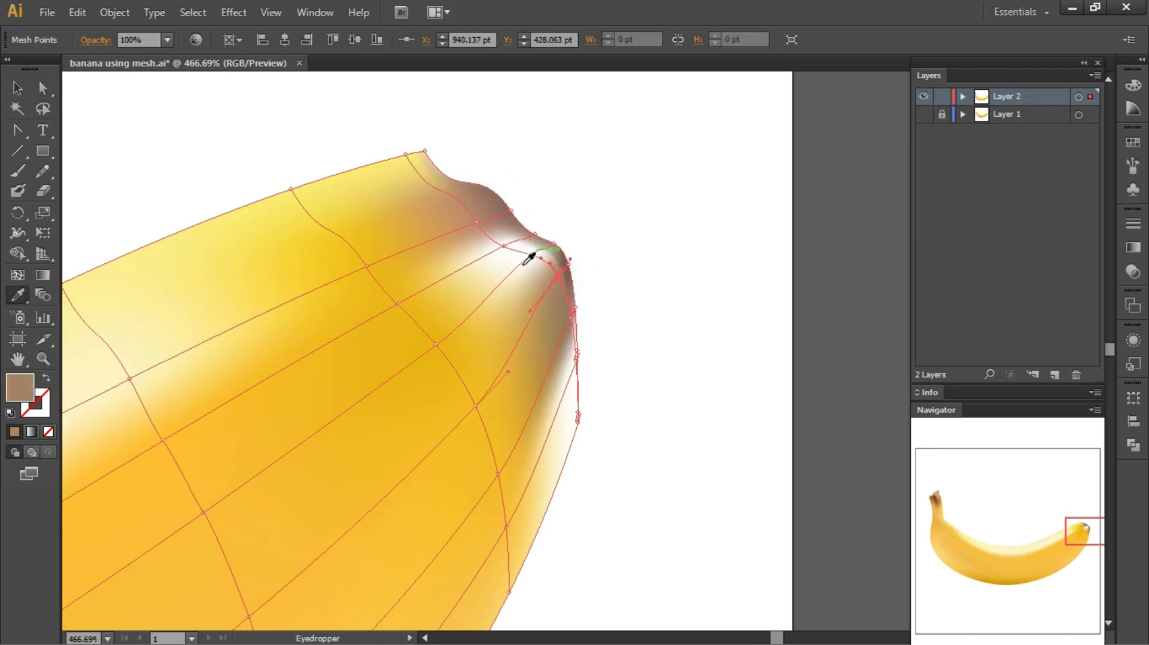
pyautogui.press('a')
pyautogui.click(532, 254)
pyautogui.press('i')
pyautogui.click(511, 218)
# Step: Try to color the inner mesh point in the white streak brown from the rim, and undo it
pyautogui.press('a')
pyautogui.click(504, 246)
pyautogui.press('i')
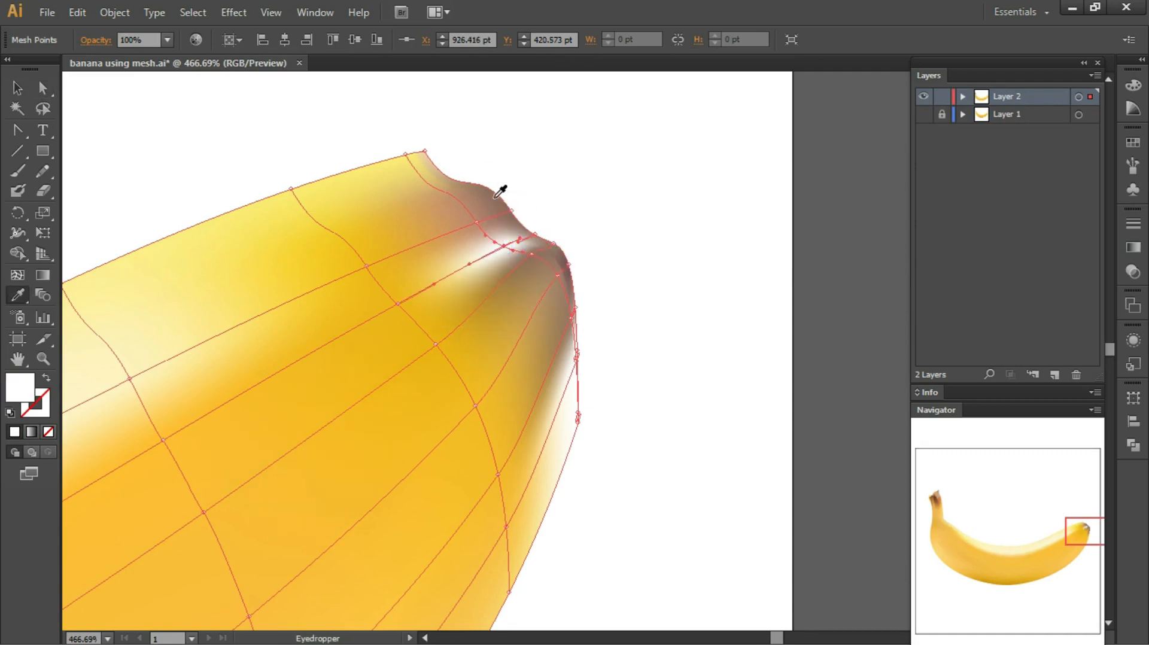
pyautogui.click(495, 197)
pyautogui.hotkey('ctrl', 'z')
# Step: Color the inner mesh point on the blossom end's outer side with greyish brown sampled from the adjacent rim
pyautogui.press('a')
pyautogui.click(573, 318)
pyautogui.press('i')
pyautogui.click(569, 275)
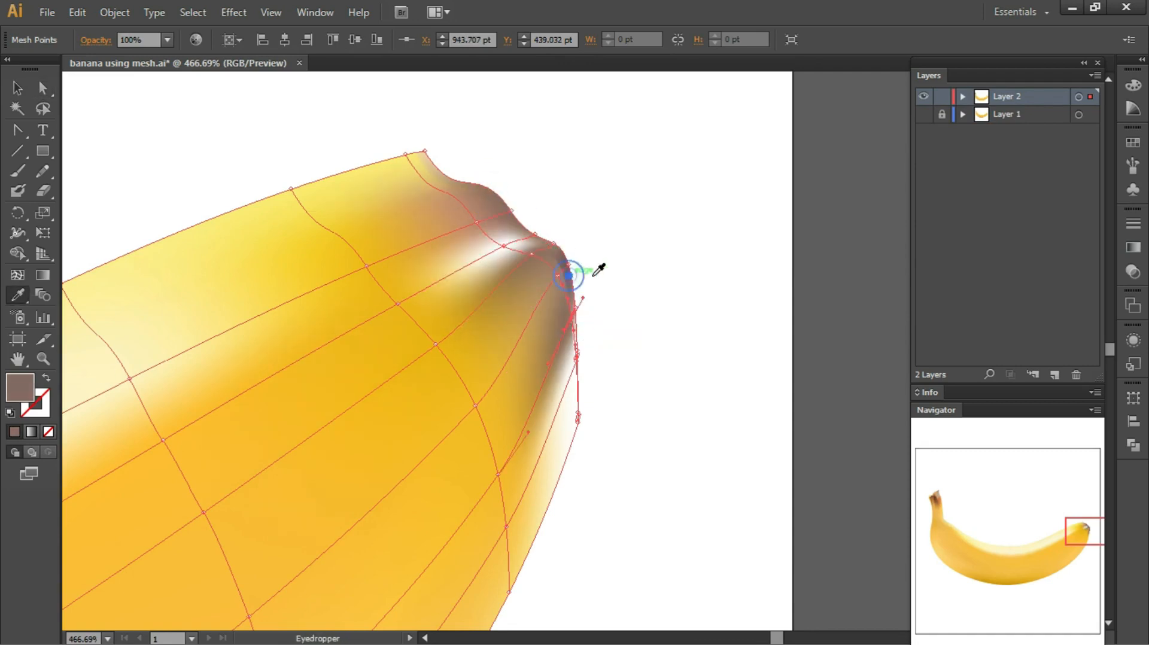
# Step: Color the lowest rim mesh point of the blossom end golden yellow, and undo a trial handle adjustment
pyautogui.click(578, 413)
pyautogui.press('i')
pyautogui.hotkey('ctrl', '+')
pyautogui.hotkey('ctrl', '+')
pyautogui.hotkey('ctrl', '+')
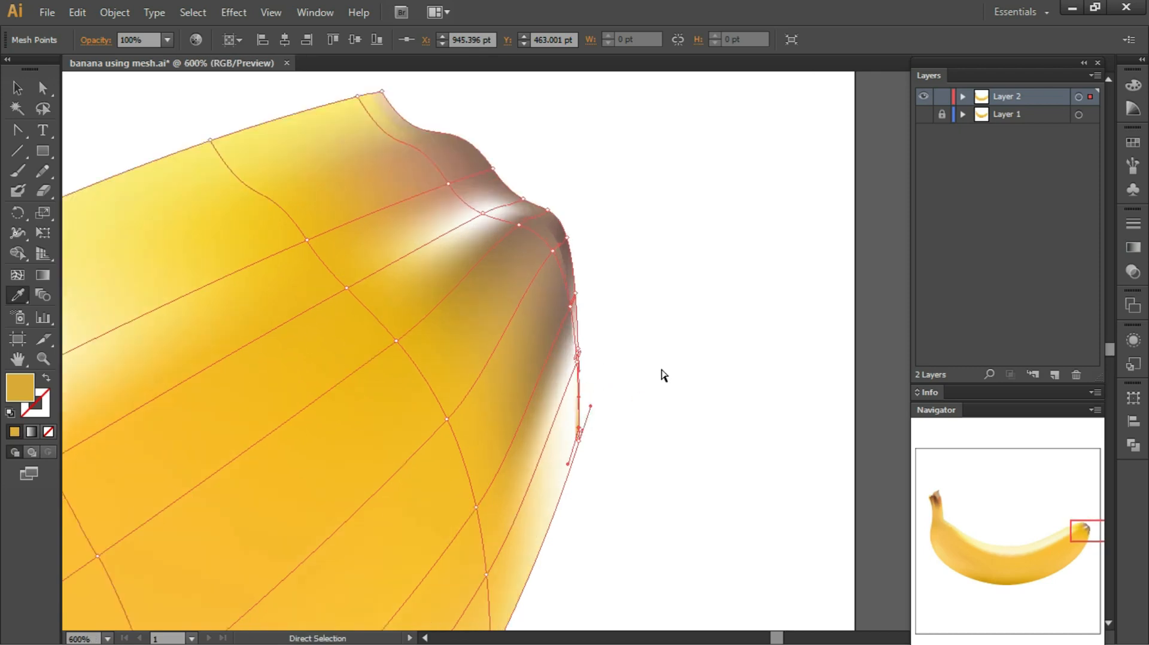
pyautogui.moveTo(600, 458); pyautogui.dragTo(579, 522)
pyautogui.hotkey('ctrl', 'z')
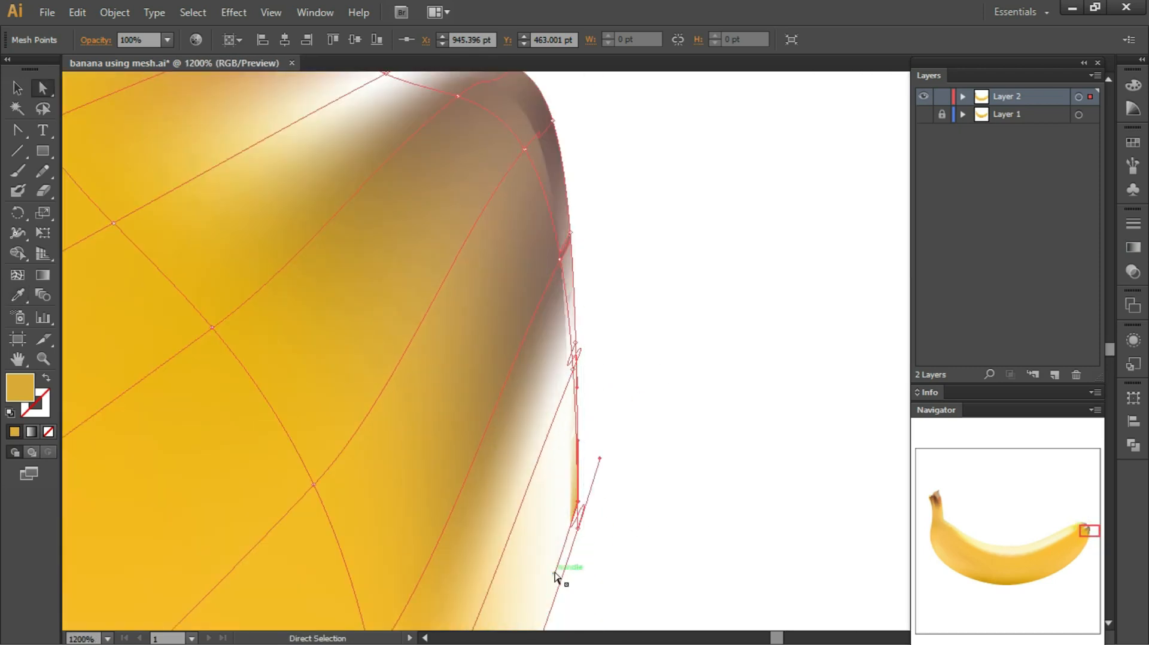
# Step: Reposition the lower rim's mesh points and handles at the blossom end so the overlapping mesh lines spread apart
pyautogui.moveTo(554, 574); pyautogui.dragTo(518, 560)
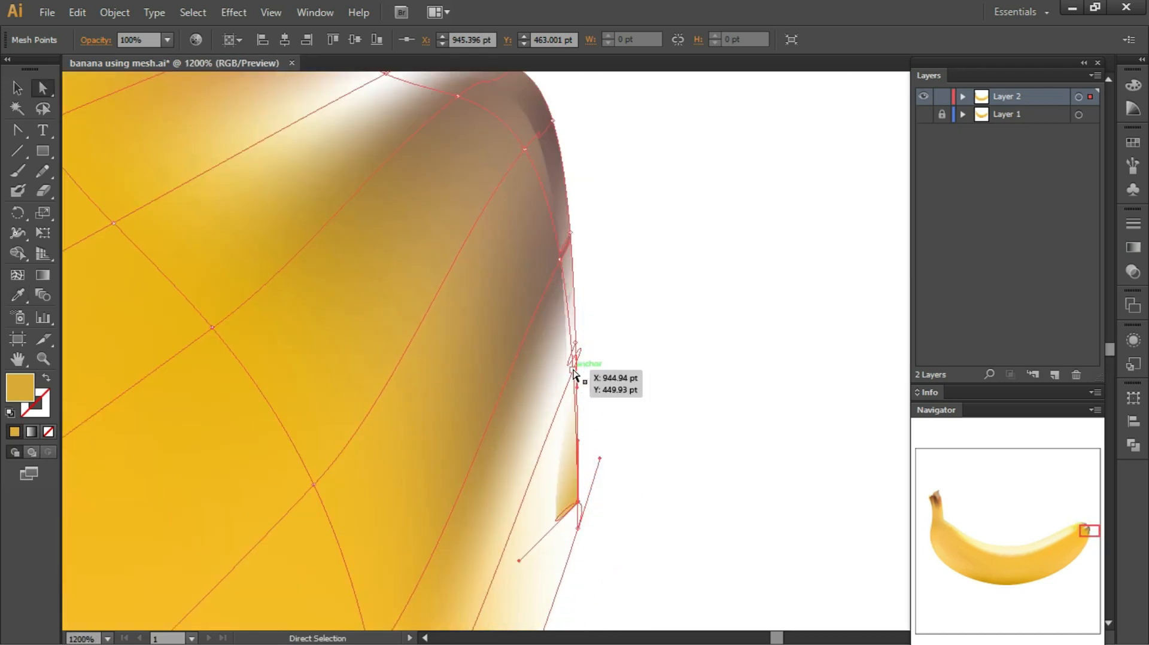
pyautogui.moveTo(573, 369); pyautogui.dragTo(567, 376)
pyautogui.click(575, 530)
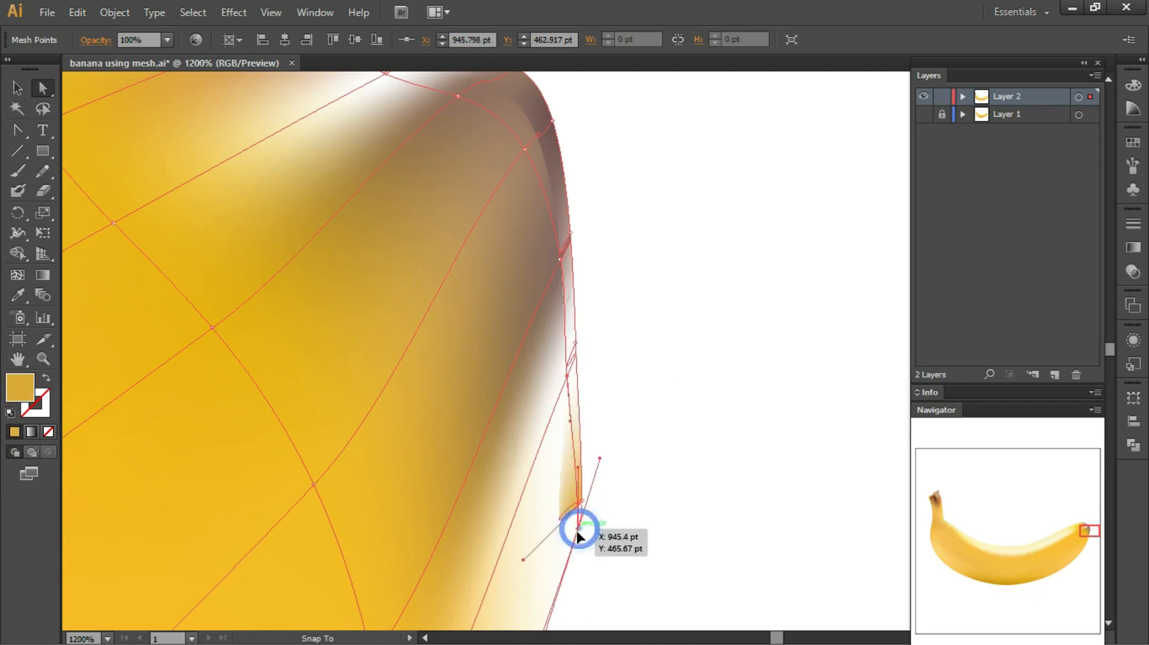
pyautogui.moveTo(539, 547); pyautogui.dragTo(586, 513)
pyautogui.moveTo(597, 468); pyautogui.dragTo(579, 523)
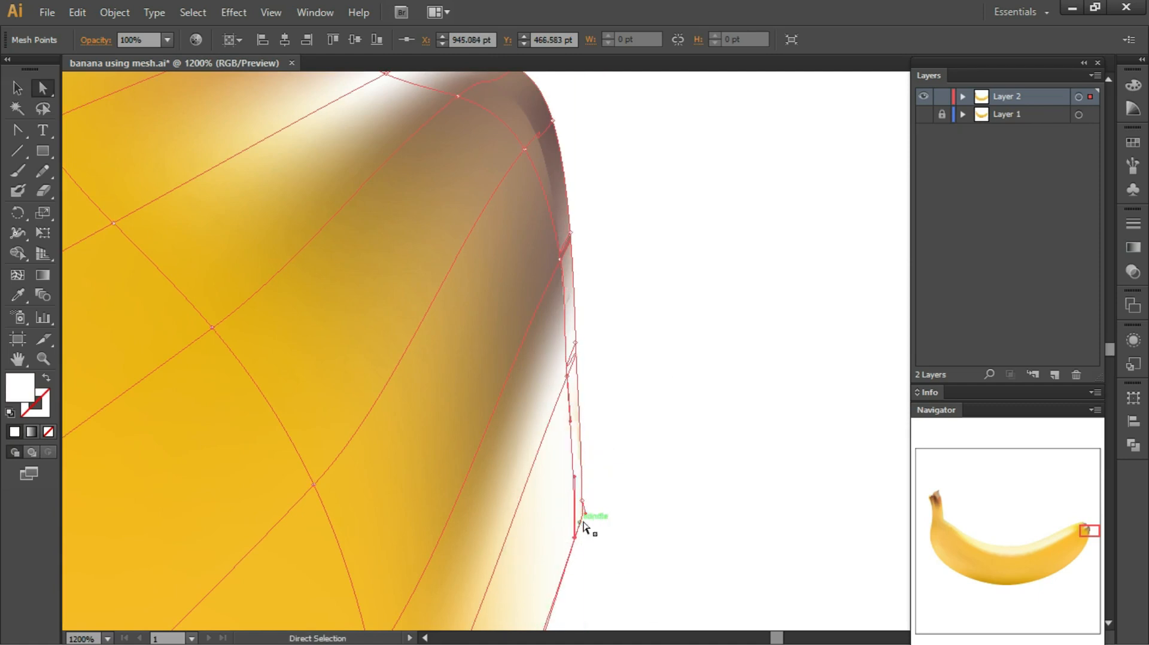
pyautogui.click(581, 500)
# Step: Color the white outer rim point brown and the inner point beside it golden yellow from the surrounding mesh
pyautogui.click(576, 343)
pyautogui.press('i')
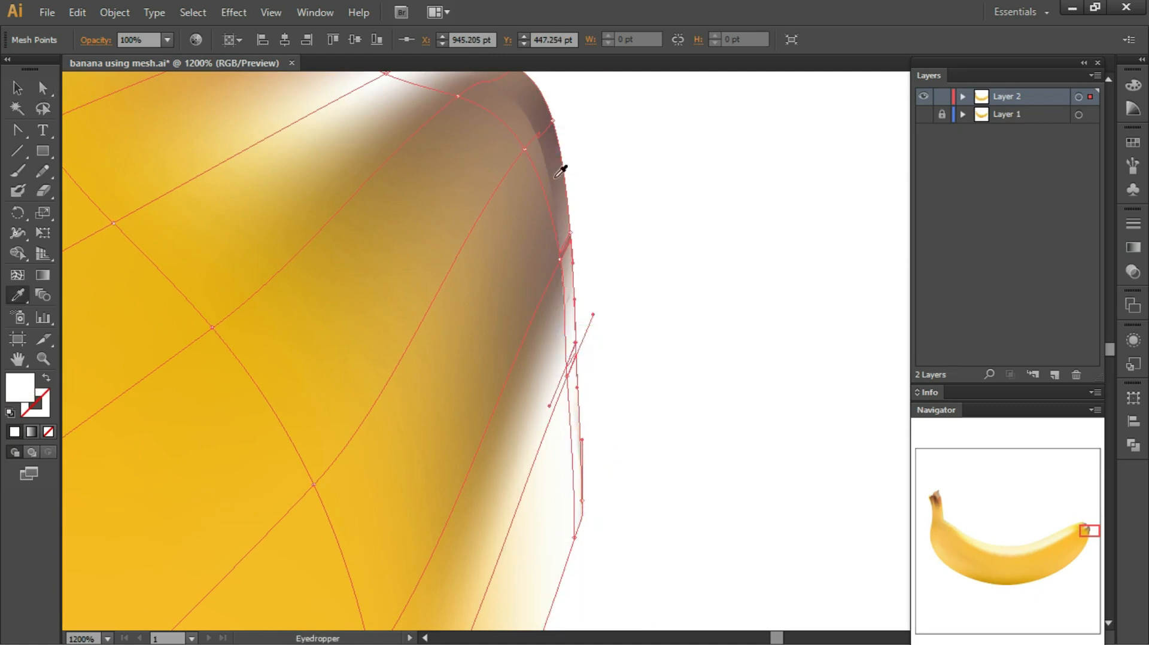
pyautogui.click(562, 173)
pyautogui.press('a')
pyautogui.click(568, 376)
pyautogui.press('i')
pyautogui.click(370, 493)
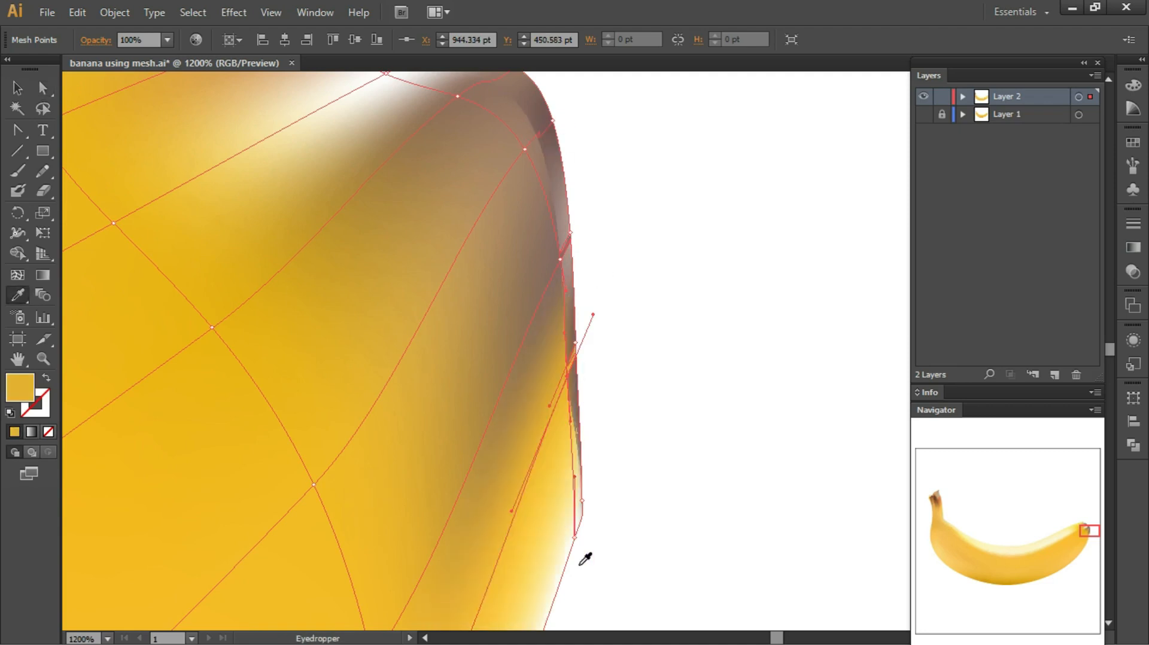
# Step: Color the lowest inner mesh point of the blossom end with golden brown sampled from the nearby mesh
pyautogui.press('a')
pyautogui.click(575, 537)
pyautogui.press('i')
pyautogui.click(522, 427)
pyautogui.hotkey('ctrl', '-')
pyautogui.hotkey('ctrl', '-')
pyautogui.hotkey('ctrl', '-')
pyautogui.hotkey('ctrl', '-')
pyautogui.hotkey('ctrl', '-')
pyautogui.hotkey('ctrl', '-')
pyautogui.hotkey('ctrl', '-')
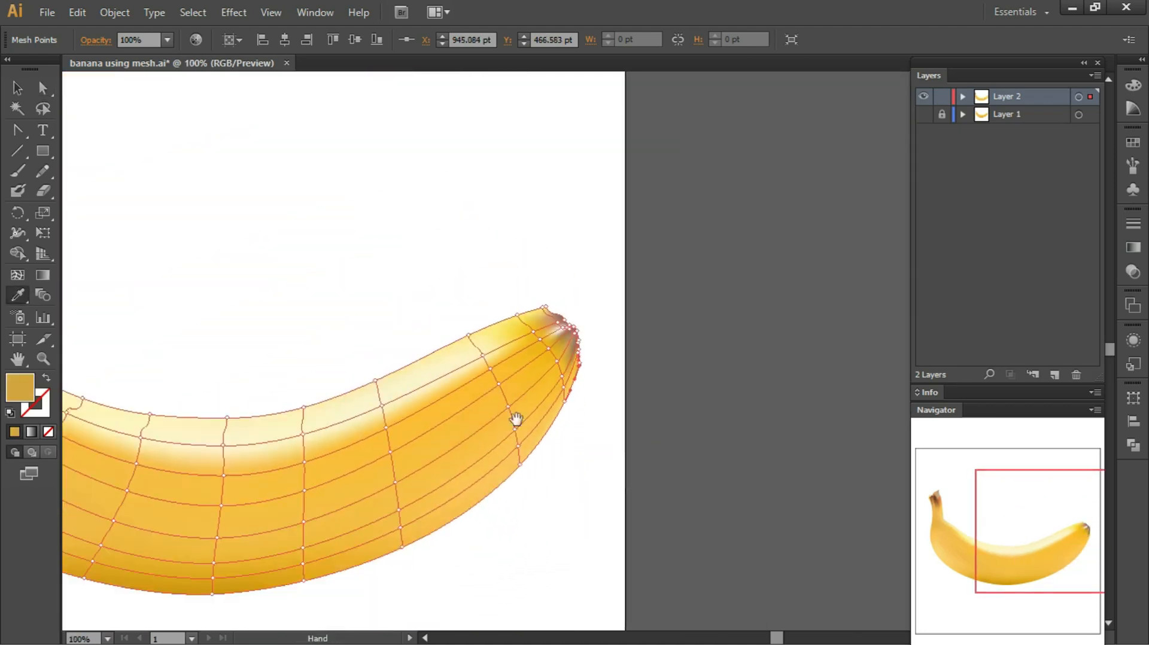
# Step: Nudge a mesh point at the stem's top slightly, and deselect the mesh to view the whole banana
pyautogui.press('a')
pyautogui.click(184, 106)
pyautogui.moveTo(183, 106)
pyautogui.mouseDown()
pyautogui.moveTo(169, 104)
pyautogui.moveTo(179, 107)
pyautogui.mouseUp()
pyautogui.click(209, 111)
pyautogui.click(184, 113)
pyautogui.click(335, 251)
pyautogui.scroll(-1, 341, 262)
pyautogui.scroll(-1, 341, 264)
pyautogui.hotkey('ctrl', '-')
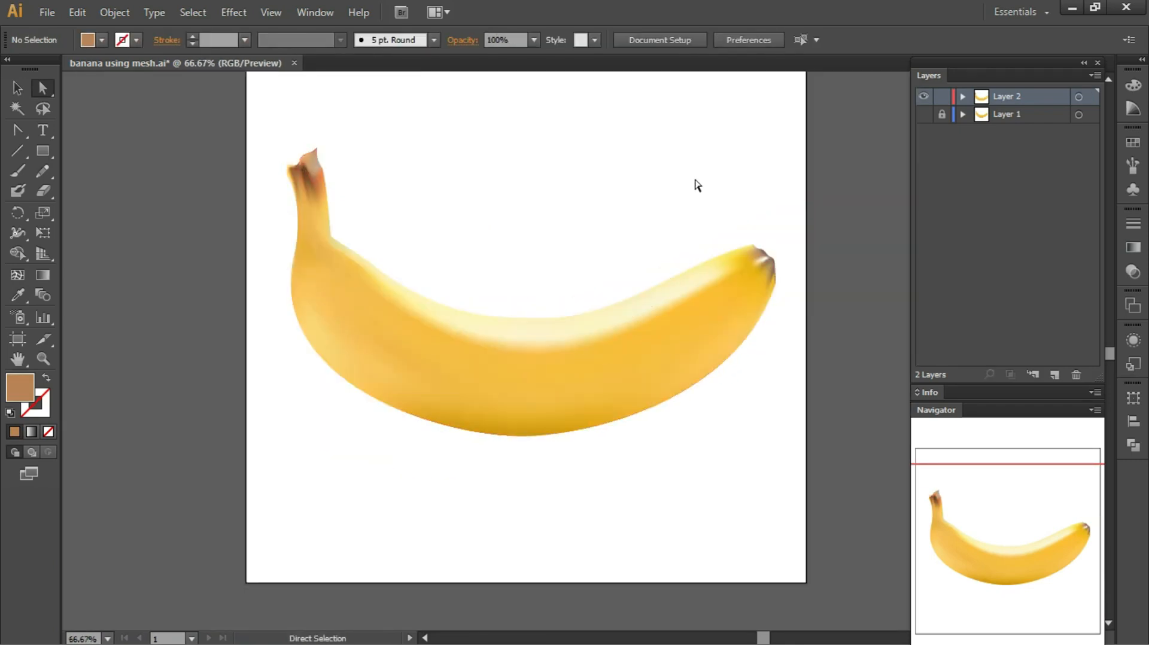